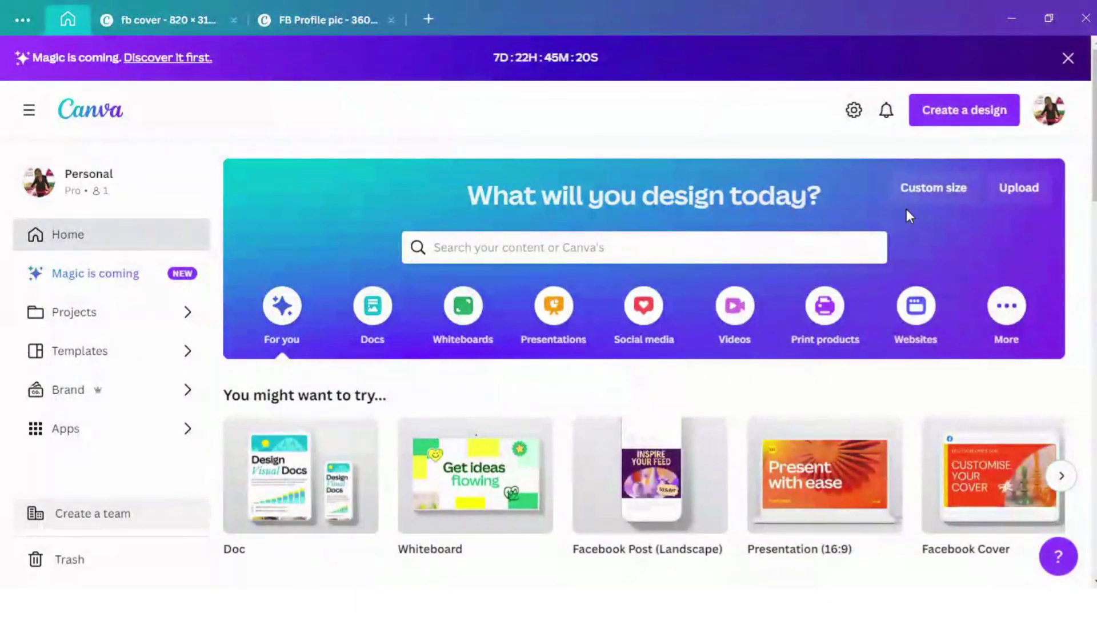
Create a new custom-size design 1640 px wide and 856 px high.
left_click(920, 196)
left_click(736, 261)
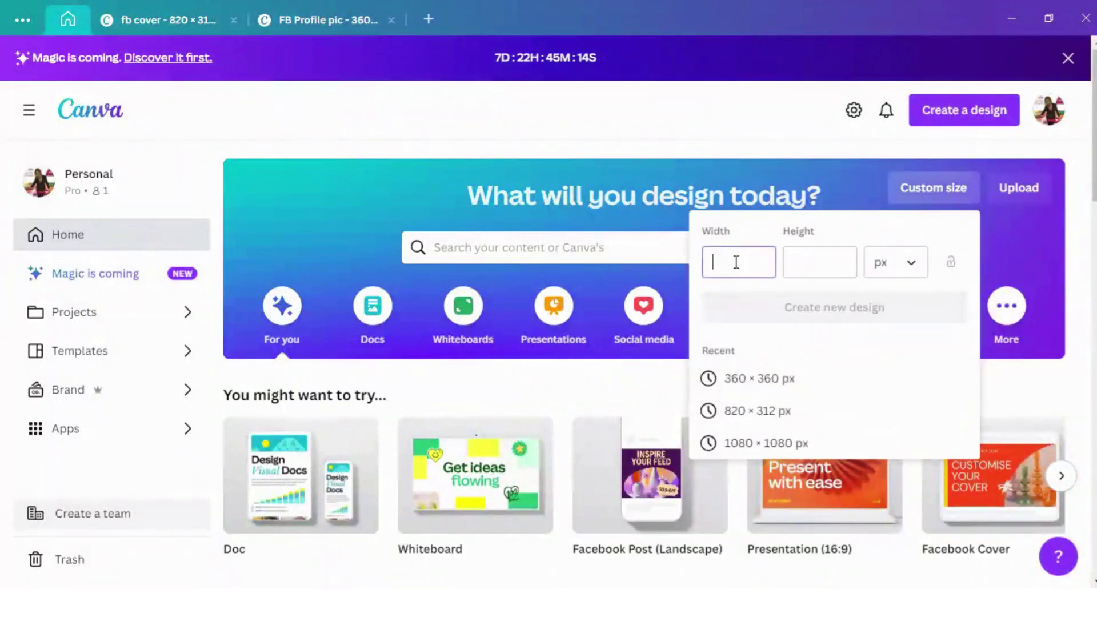
type("16")
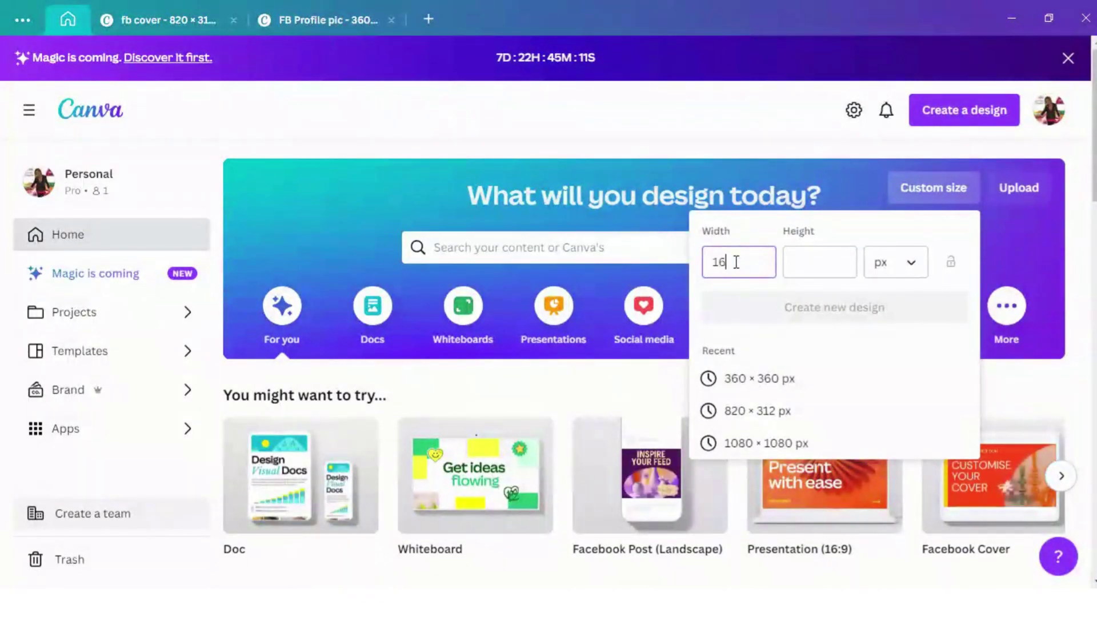
type("40")
left_click(808, 264)
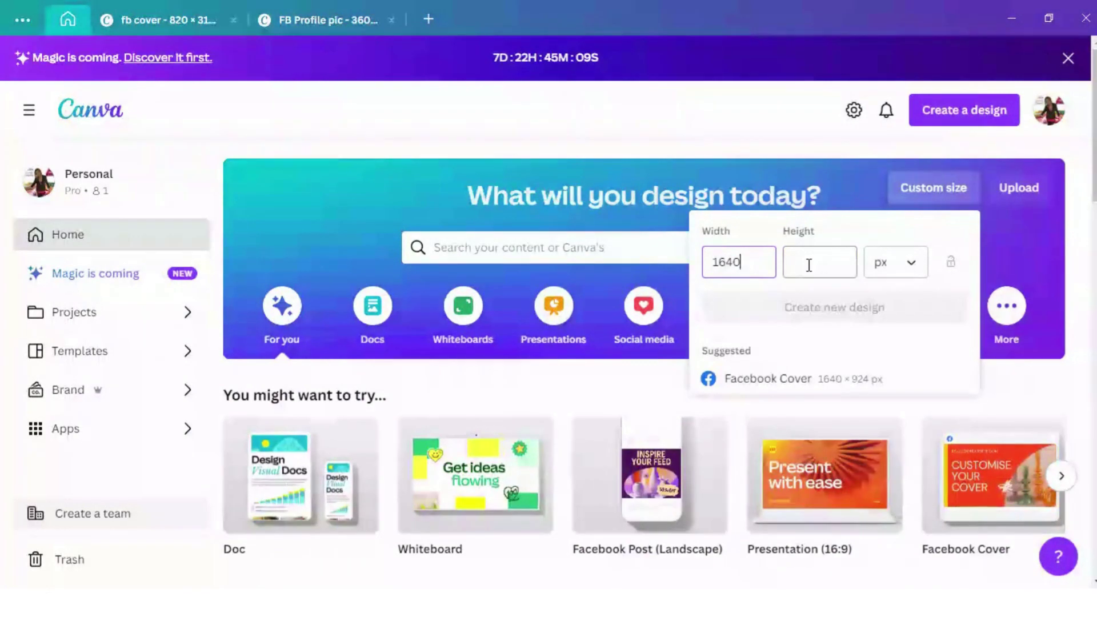
type("856")
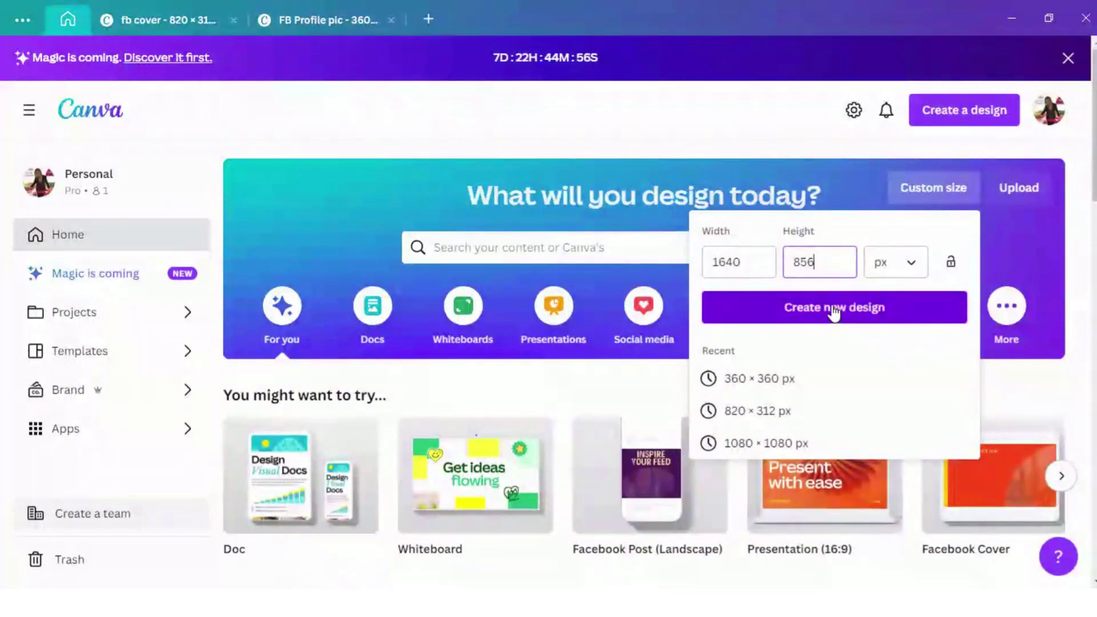
left_click(833, 314)
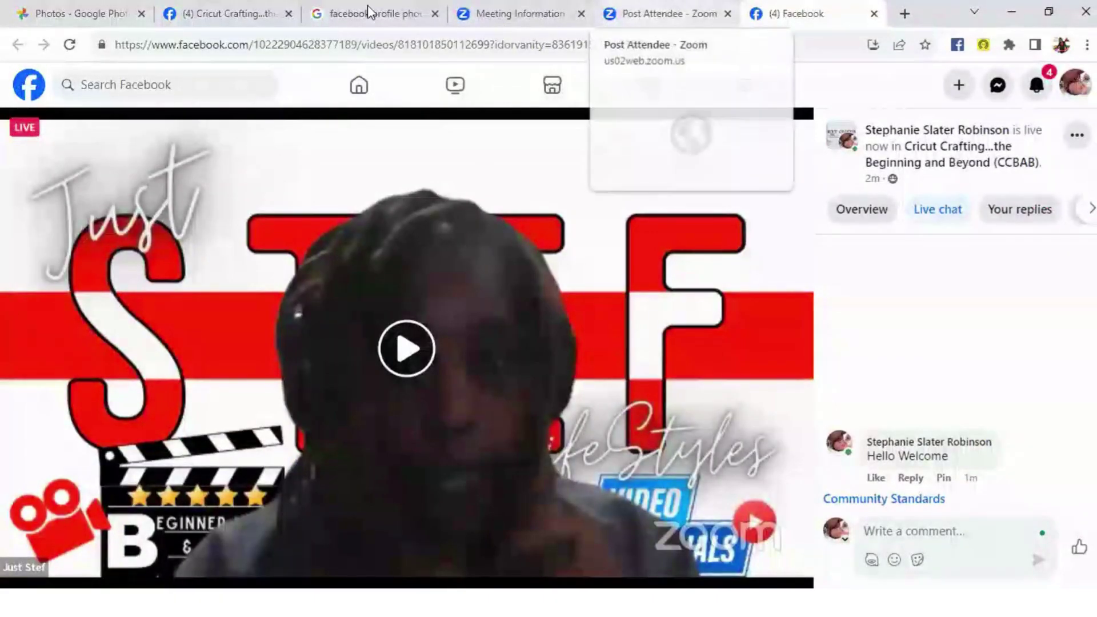
Switch to the Google results in the browser and search for "facebook group cover photo size".
left_click(369, 11)
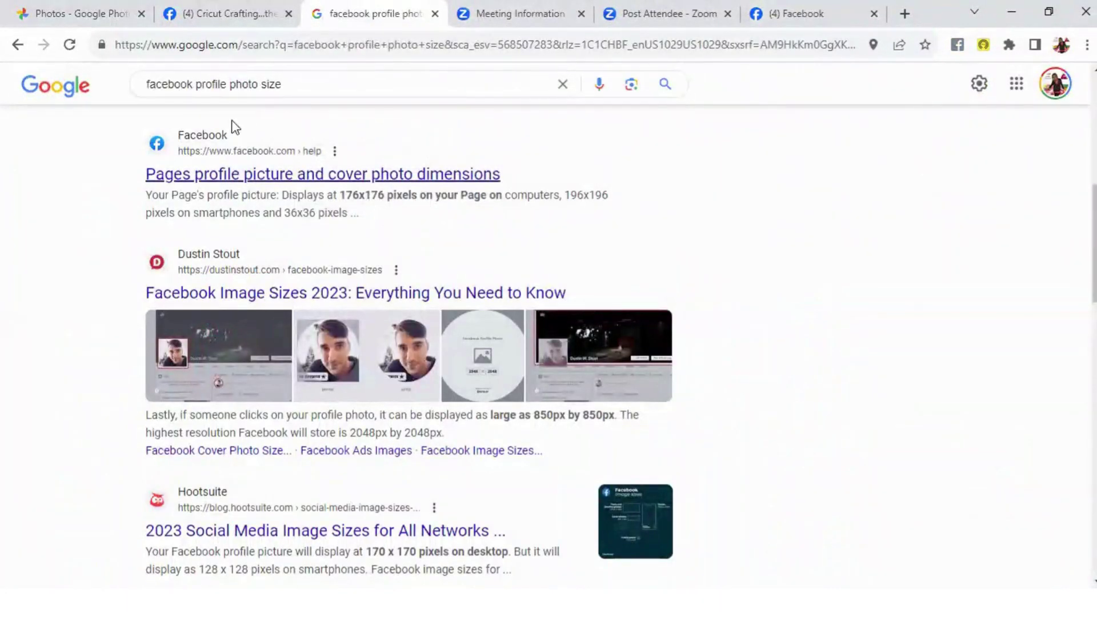
scroll(355, 176, "up", 5)
scroll(357, 175, "up", 3)
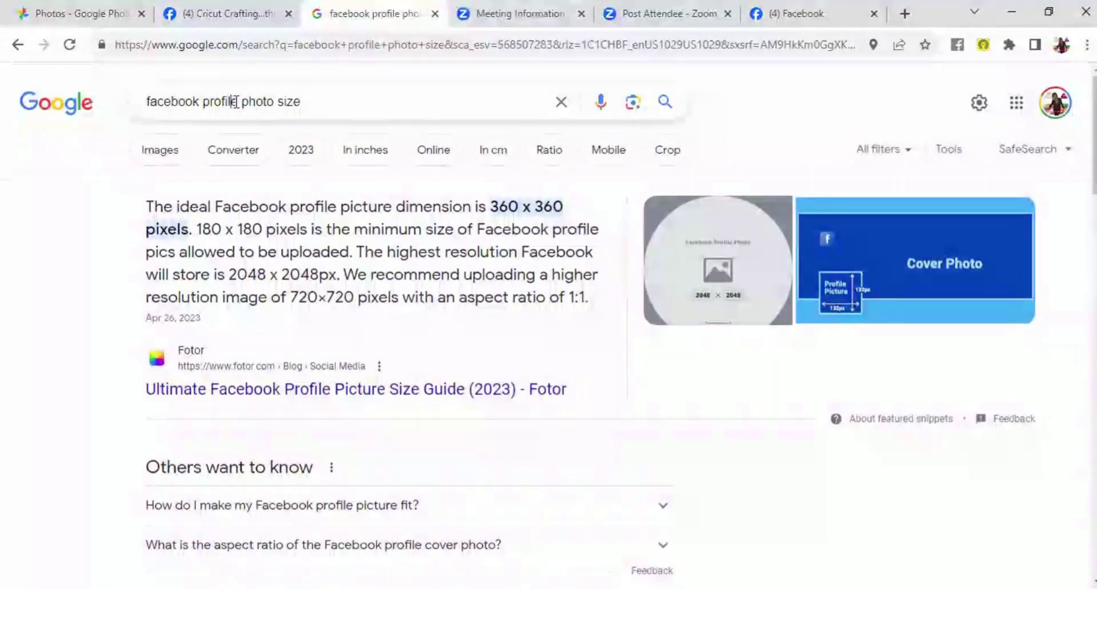
left_click(234, 102)
left_click_drag(208, 103, 238, 101)
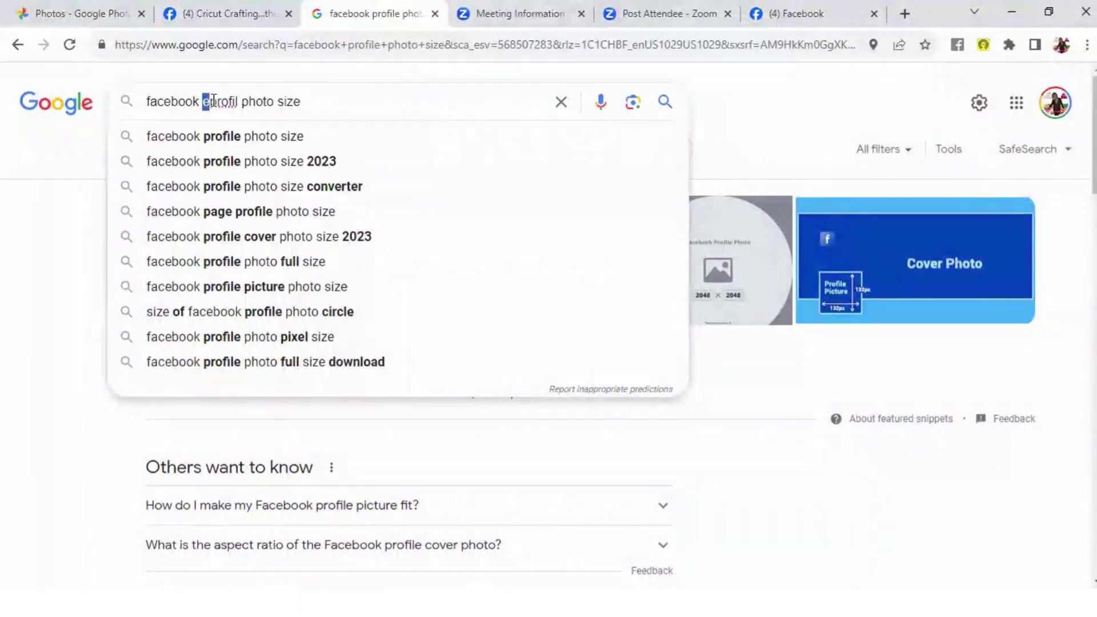
left_click_drag(292, 94, 289, 101)
left_click_drag(300, 102, 201, 110)
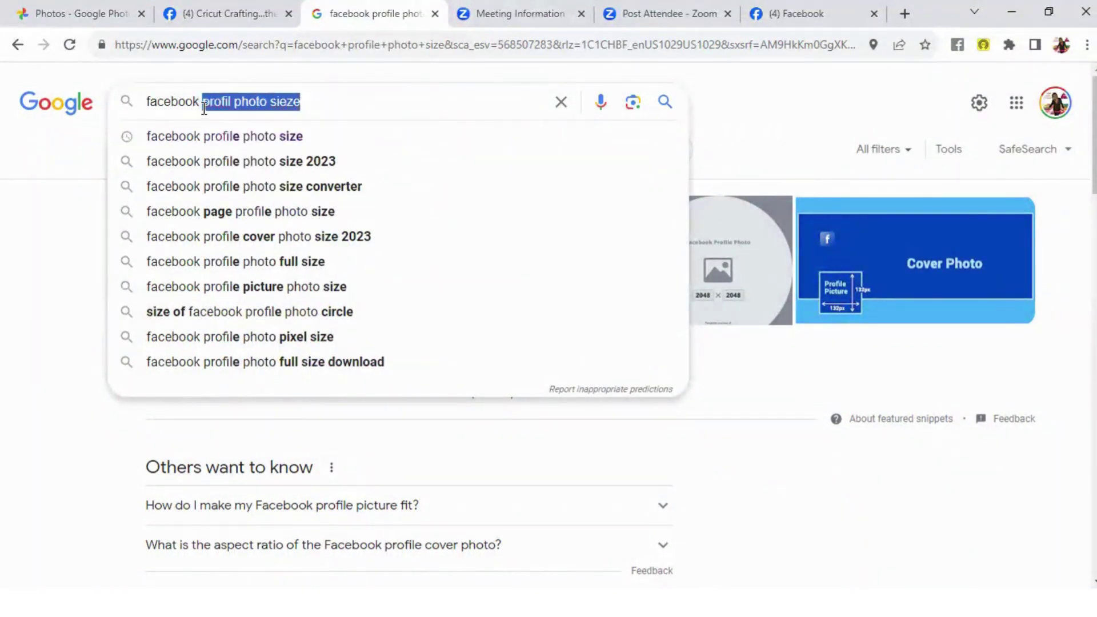
type("group")
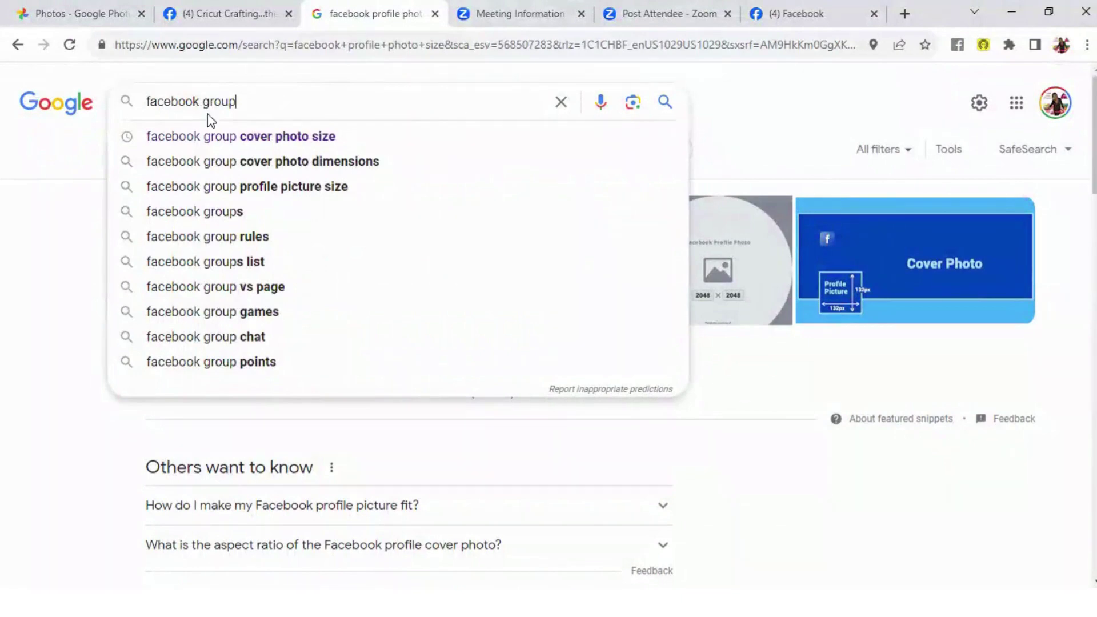
left_click(233, 139)
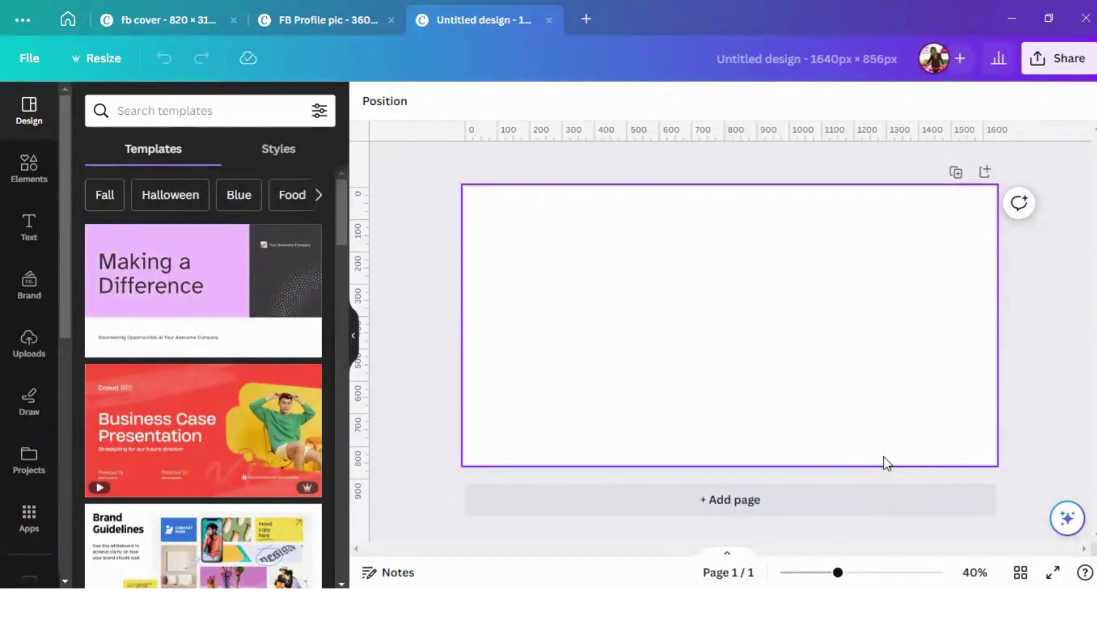
Add a heading reading "CCBAB" to the blank page and enlarge it to a font size of about 208.
left_click(29, 226)
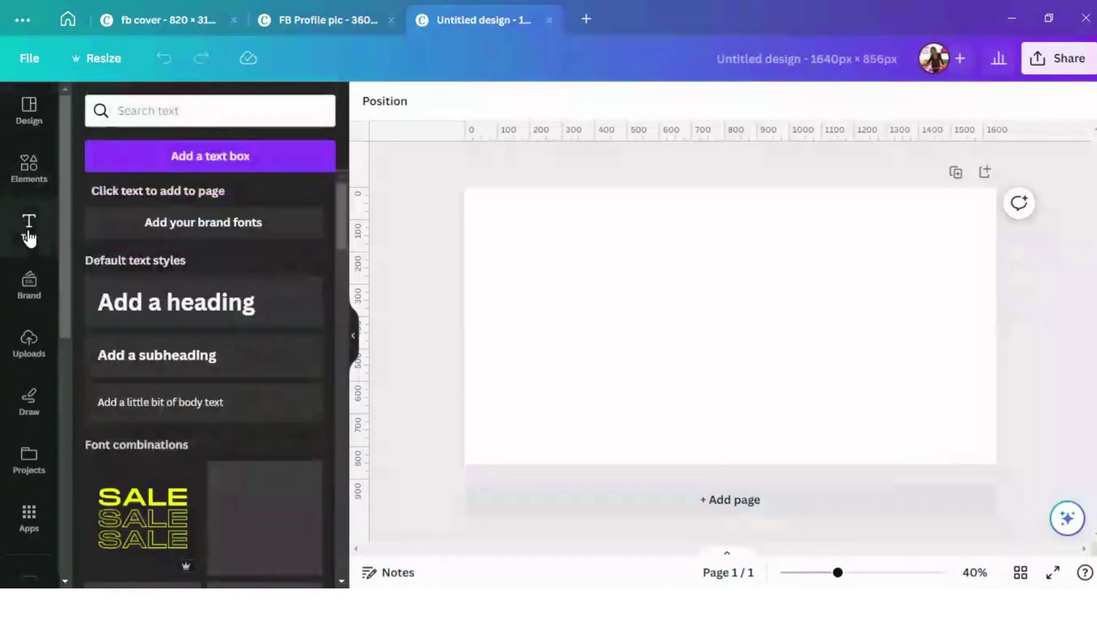
left_click(224, 311)
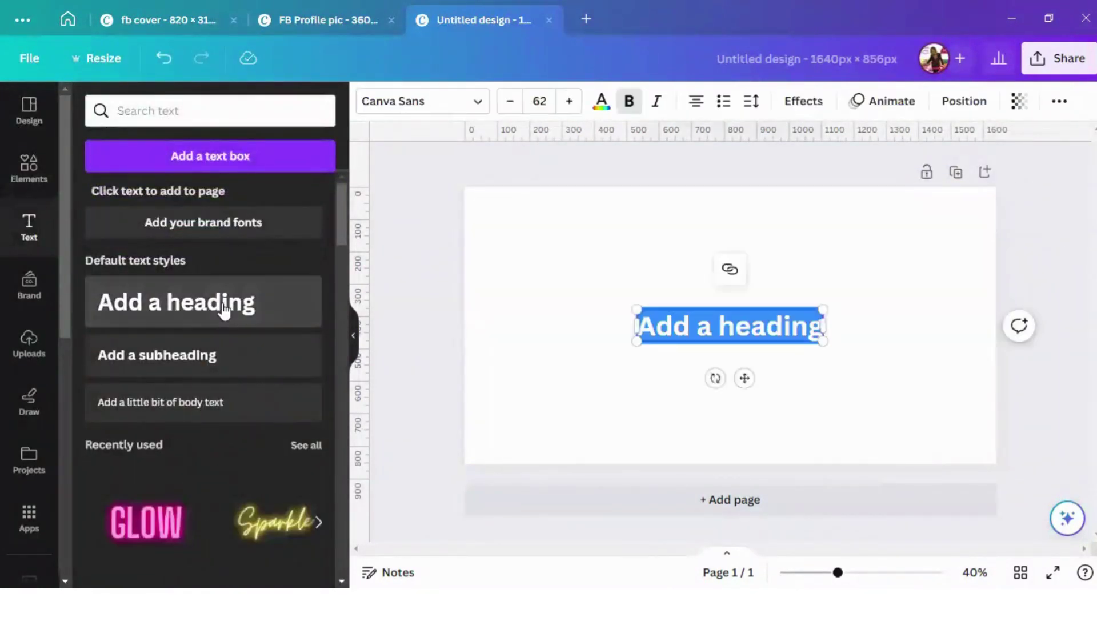
type("CCBAB")
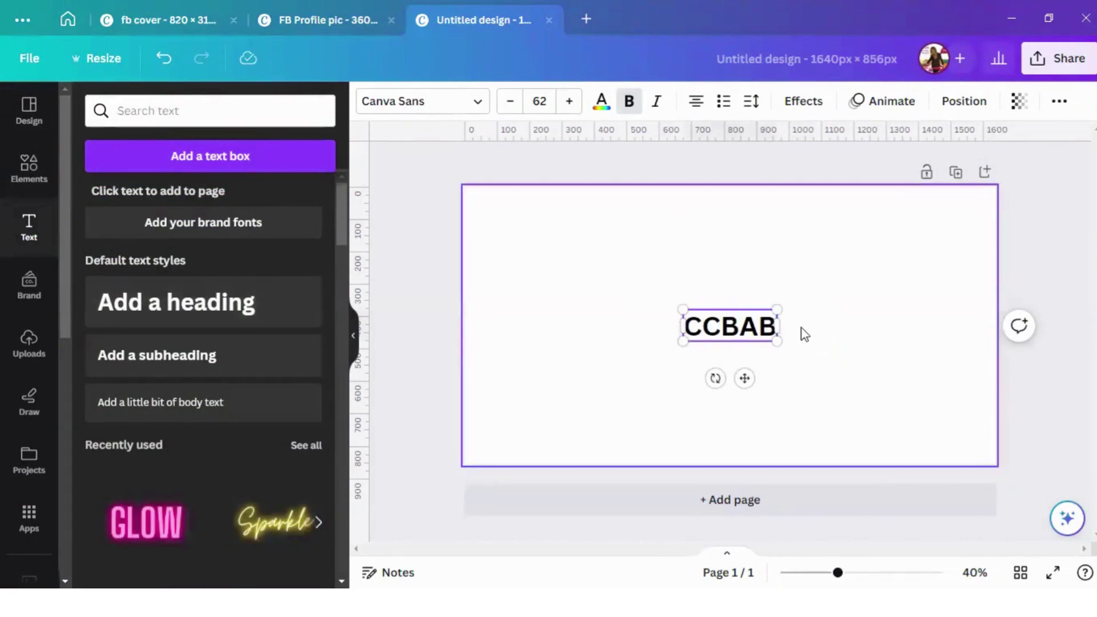
left_click_drag(777, 342, 759, 317)
left_click(747, 431)
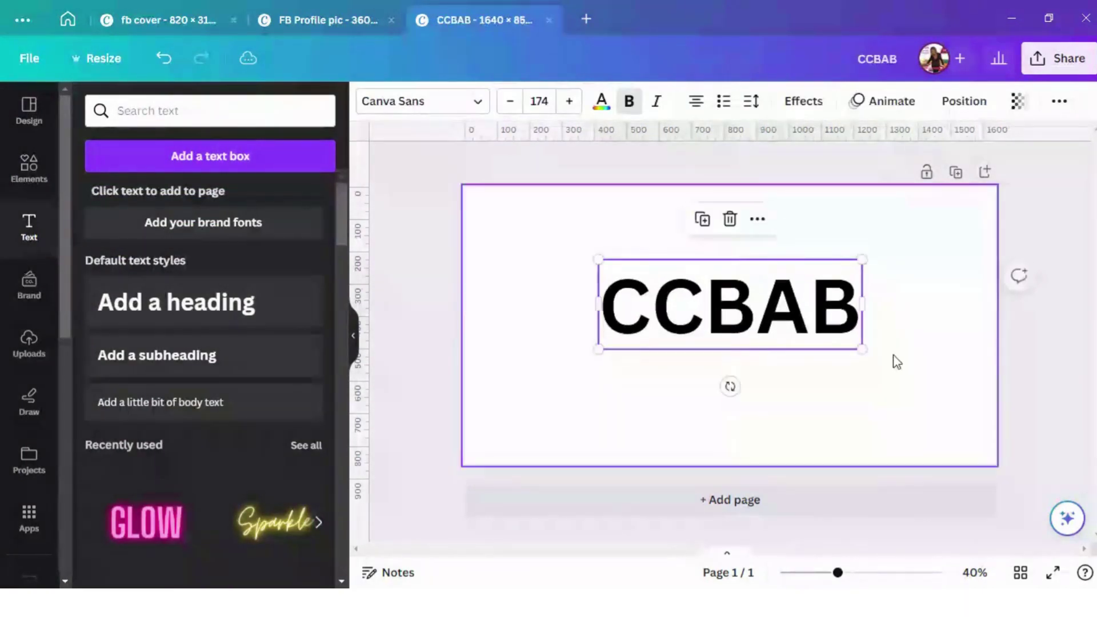
left_click_drag(863, 348, 826, 343)
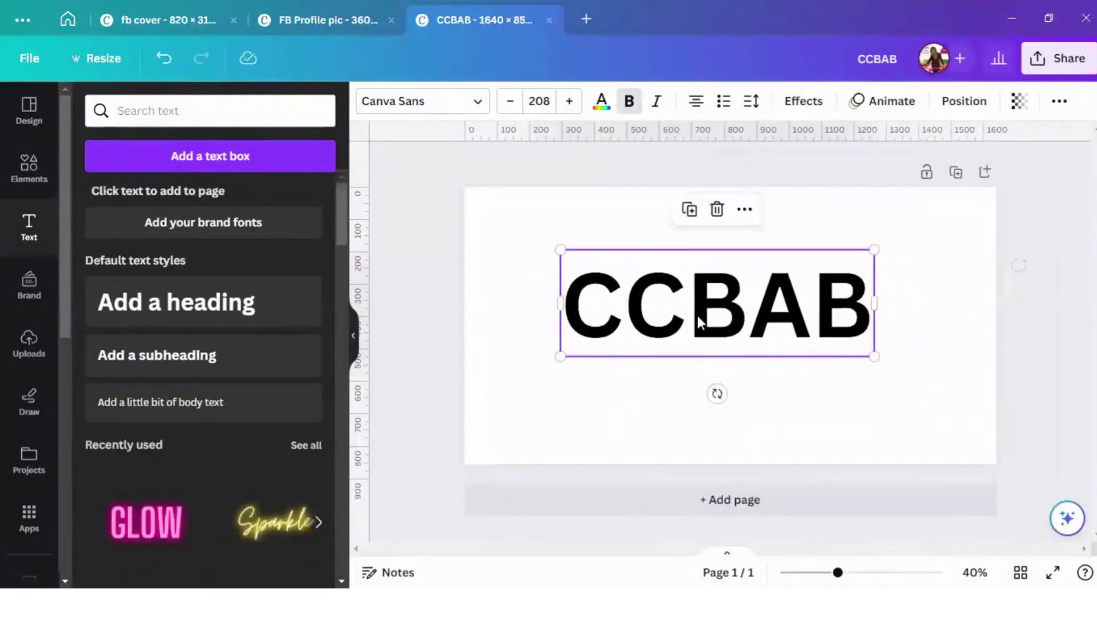
Set the CCBAB heading's font to Anton and place it horizontally centred in the upper half of the page.
left_click(478, 105)
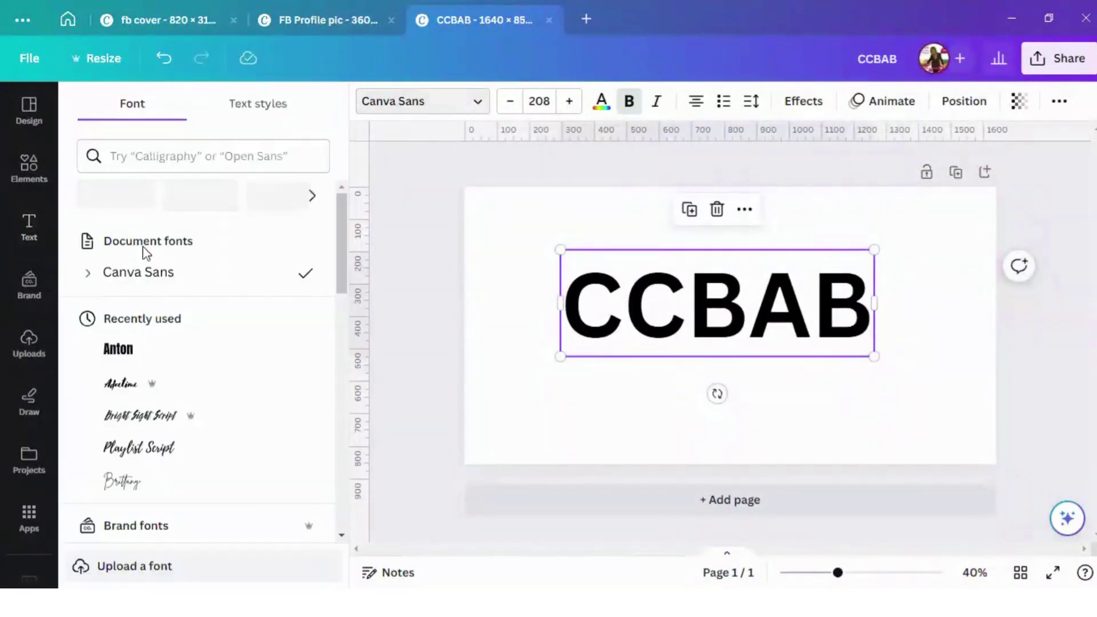
left_click(121, 350)
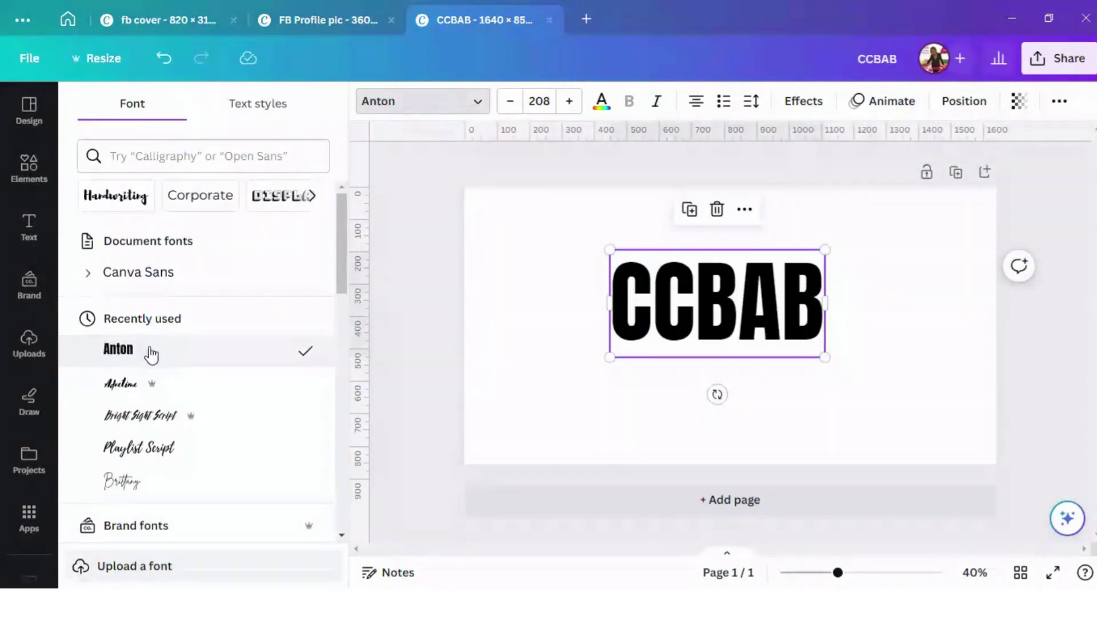
mouse_move(730, 311)
left_mouse_down()
mouse_move(750, 321)
mouse_move(743, 326)
left_mouse_up()
scroll(157, 314, "down", 5)
scroll(159, 315, "down", 15)
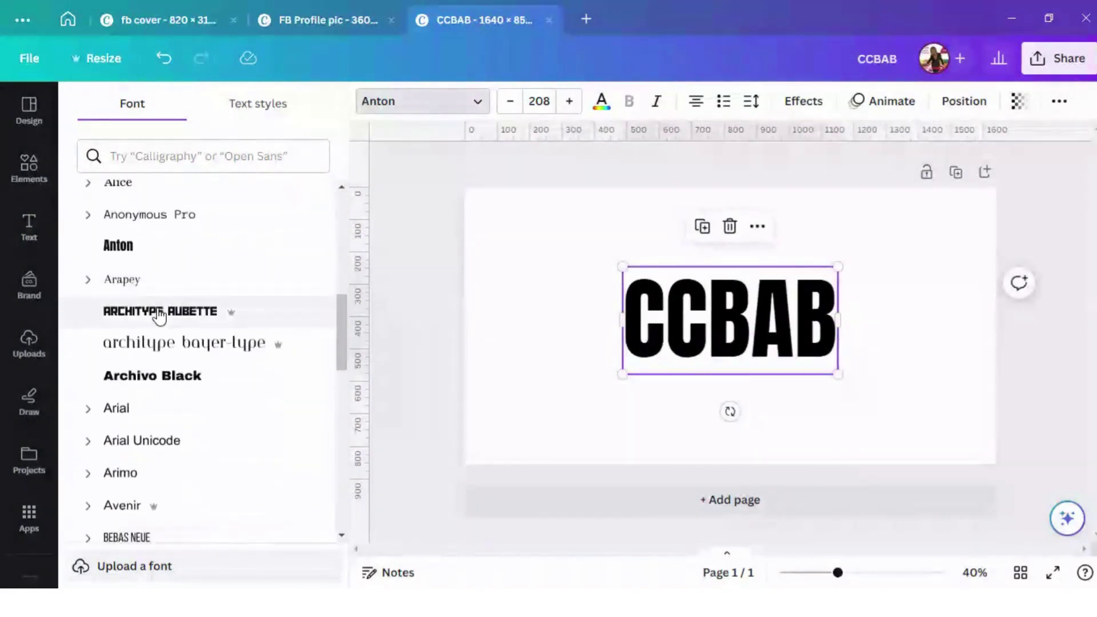
scroll(184, 328, "down", 10)
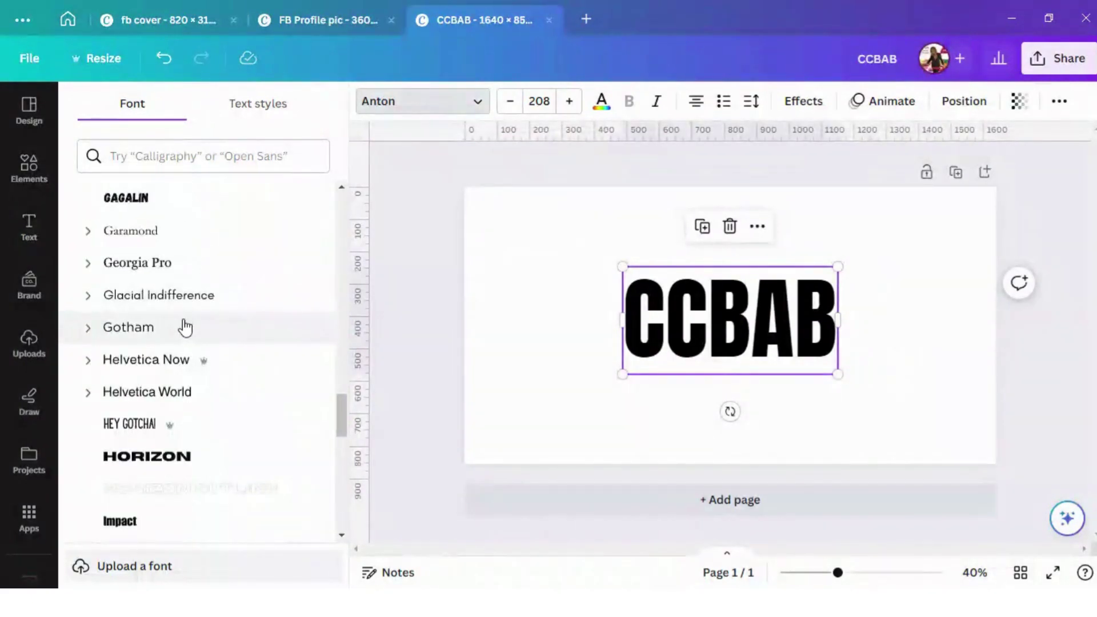
left_click(720, 286)
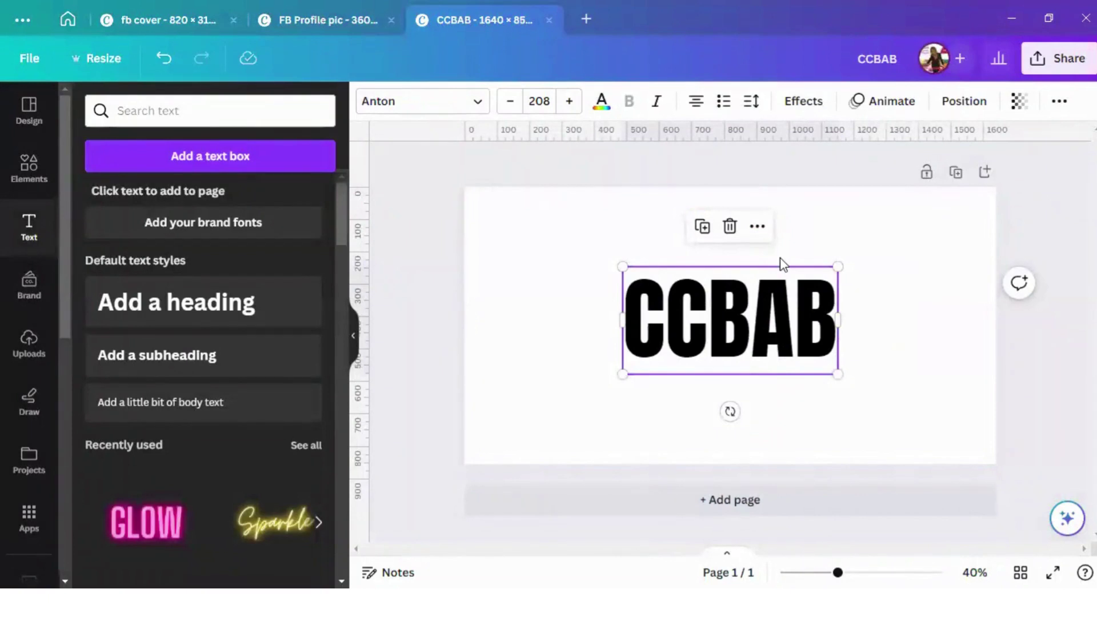
left_click_drag(769, 305, 768, 274)
Widen the CCBAB heading's letter spacing to 277 and enlarge the text to a font size of about 219.
left_click(752, 103)
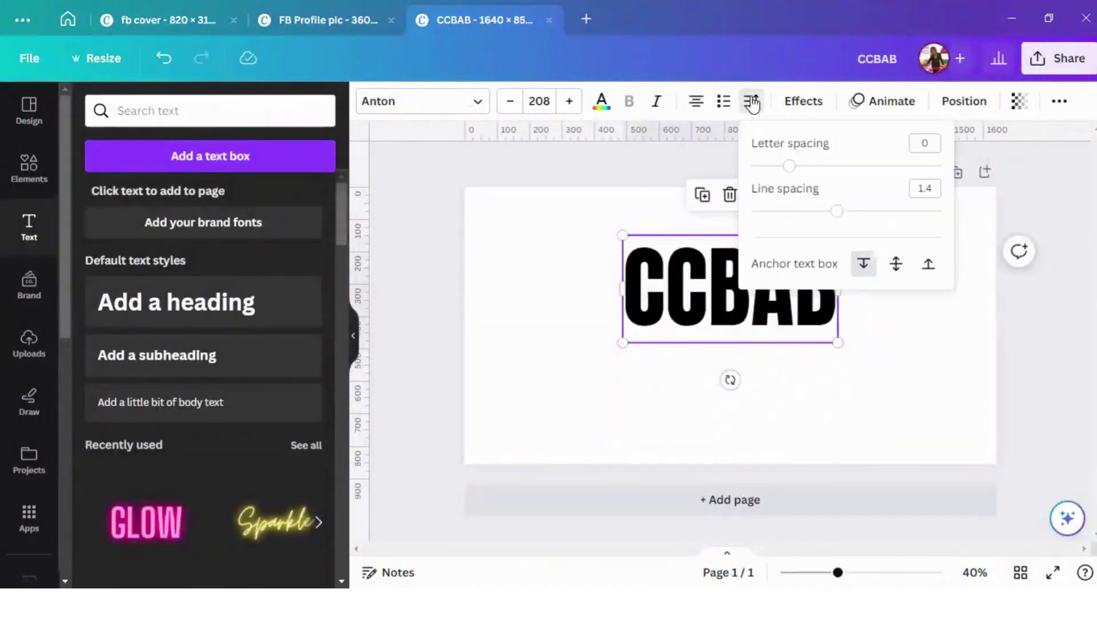
left_click_drag(793, 167, 843, 163)
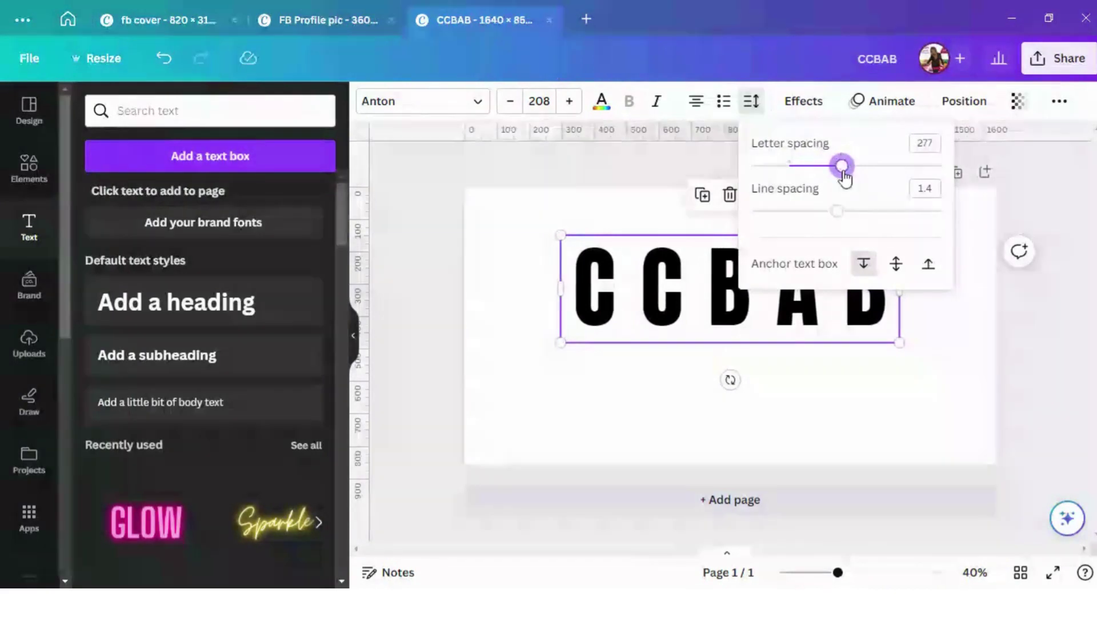
left_click(929, 344)
mouse_move(872, 326)
left_mouse_down()
mouse_move(879, 348)
mouse_move(918, 363)
mouse_move(878, 338)
left_mouse_up()
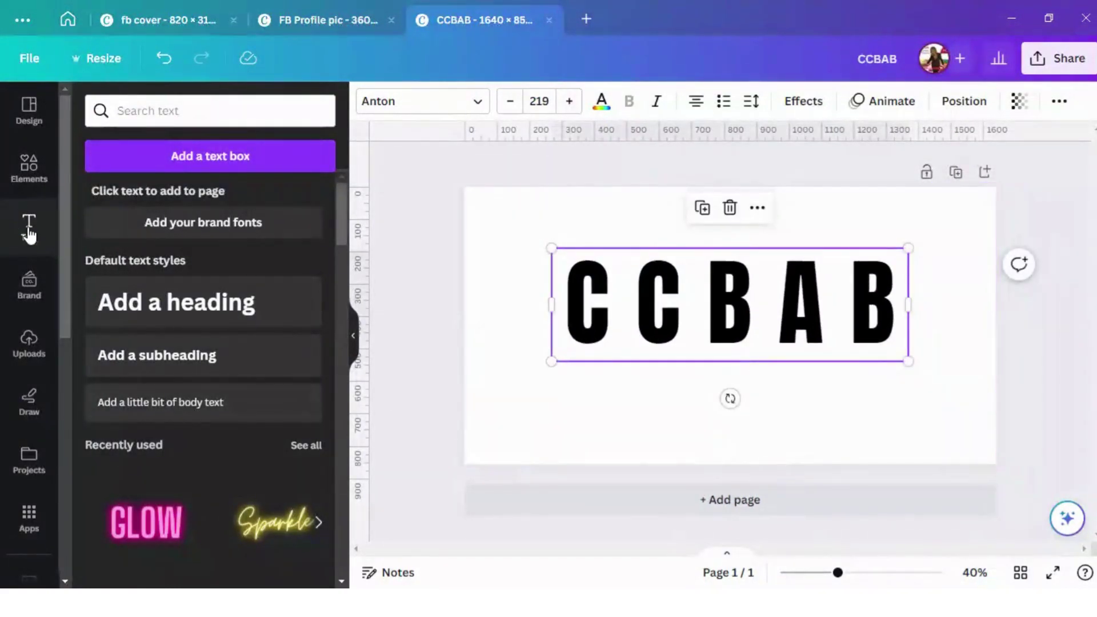
Fill the page background with a custom dark pink, #CD095B.
left_click(497, 263)
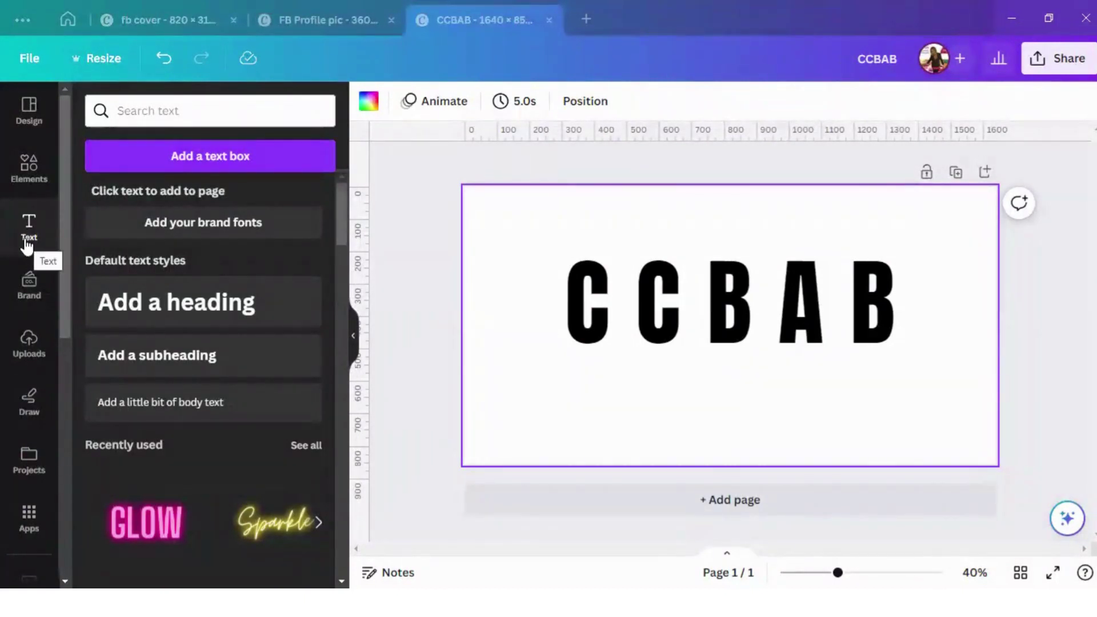
left_click(368, 101)
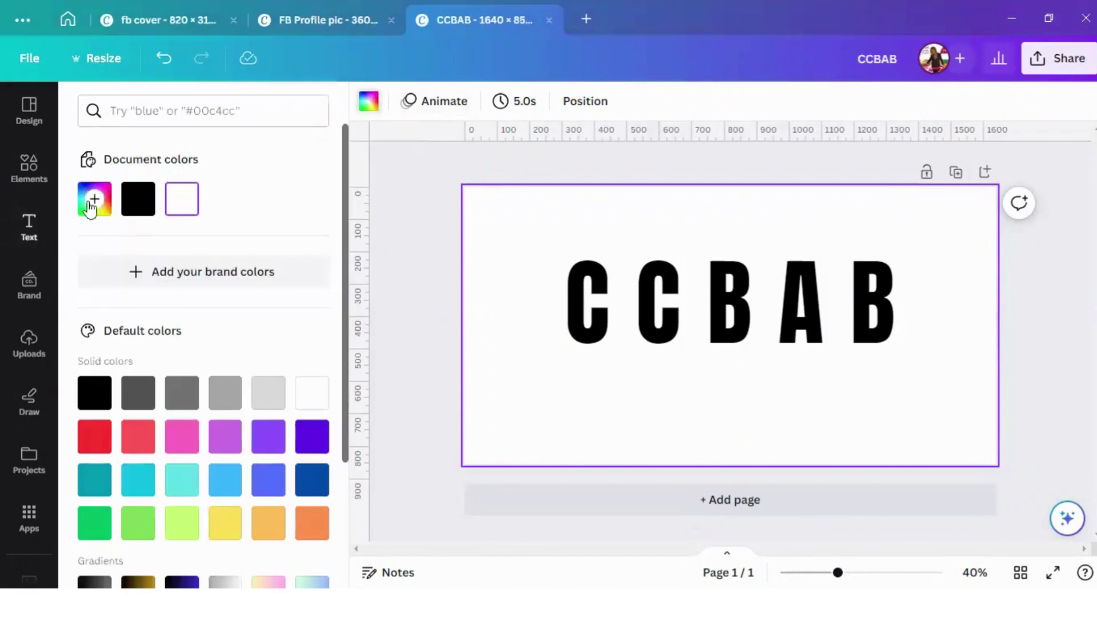
left_click(92, 206)
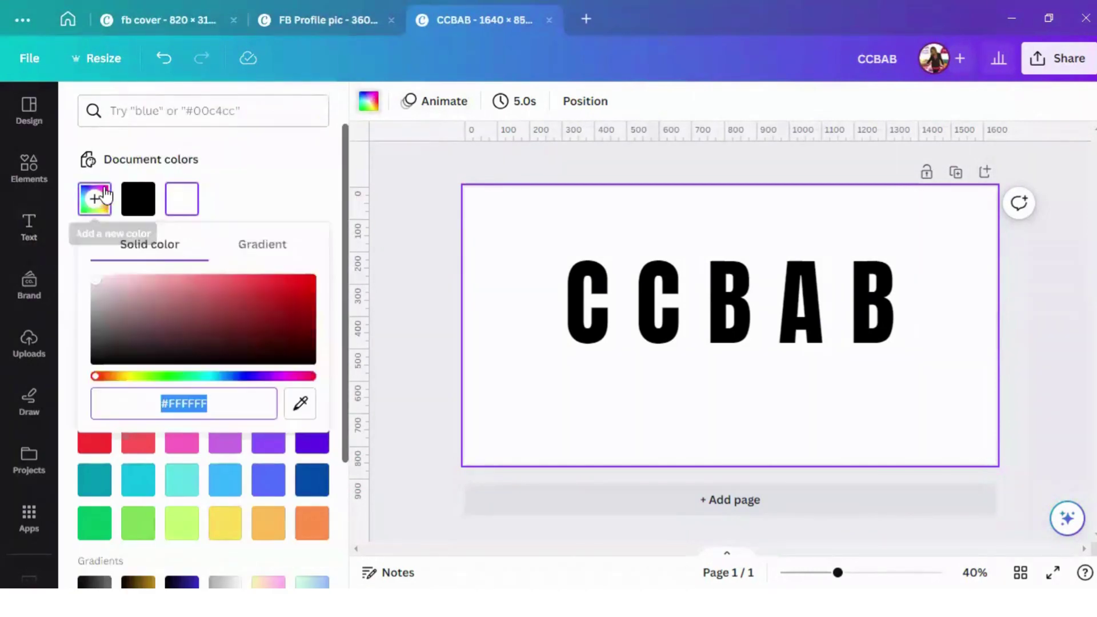
left_click(289, 377)
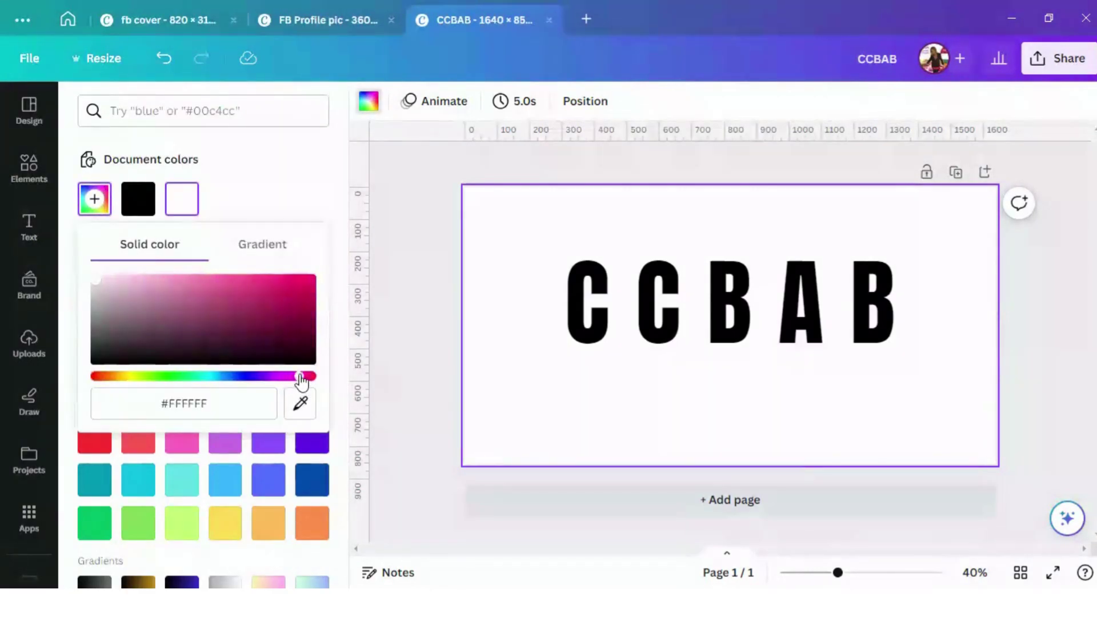
left_click(310, 282)
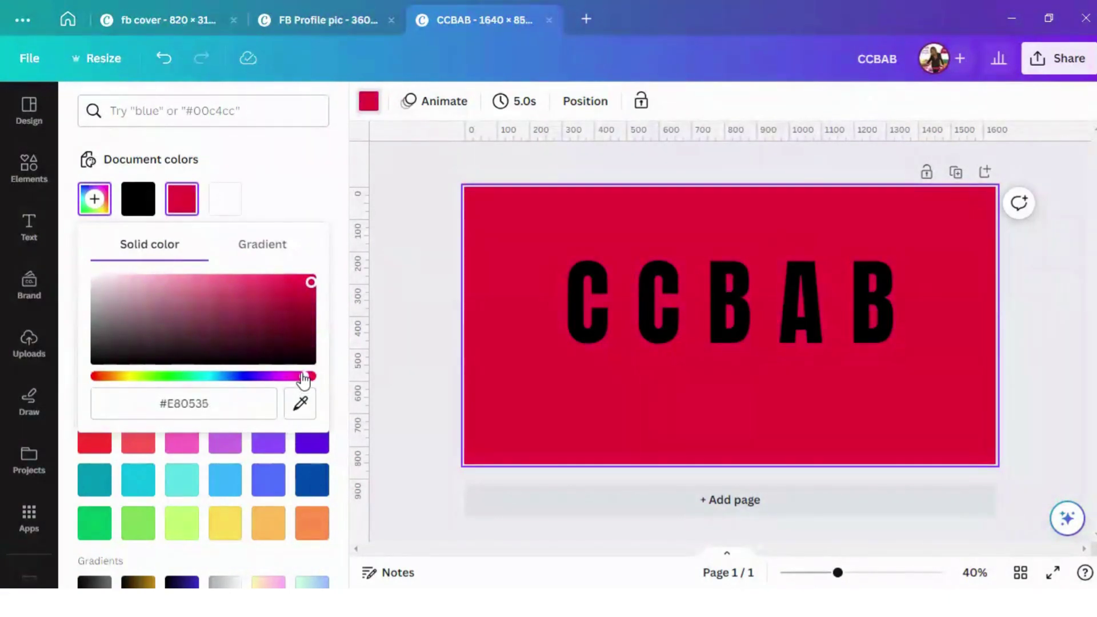
left_click_drag(304, 379, 298, 378)
left_click_drag(310, 282, 308, 299)
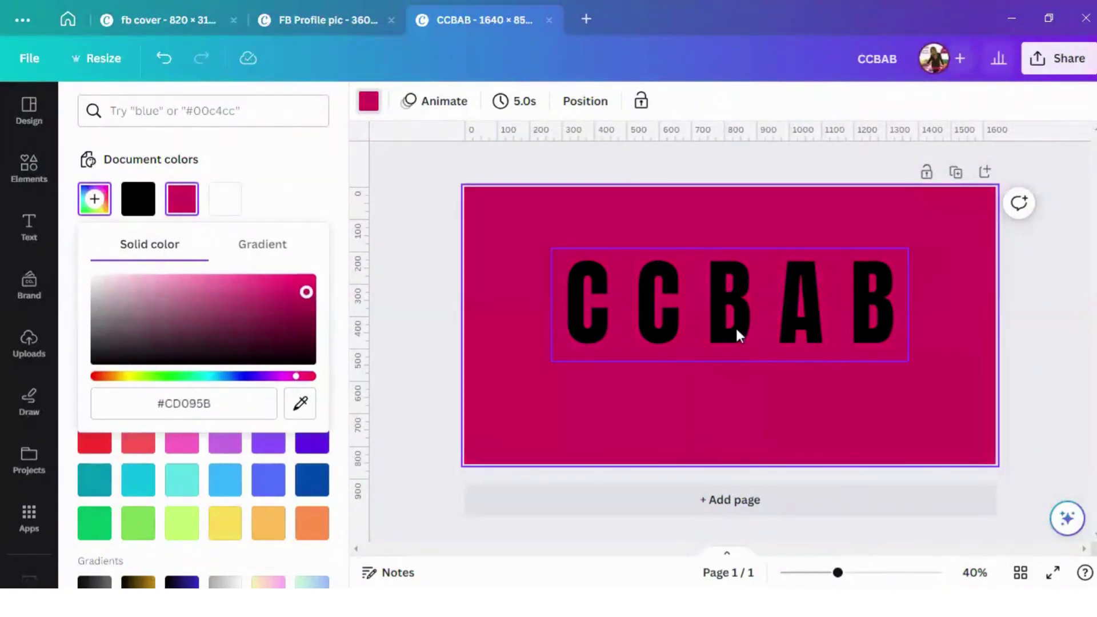
Color the CCBAB heading white, keeping it centred horizontally, and change its font to Gagalin.
mouse_move(736, 326)
left_mouse_down()
mouse_move(735, 347)
mouse_move(746, 341)
mouse_move(736, 333)
left_mouse_up()
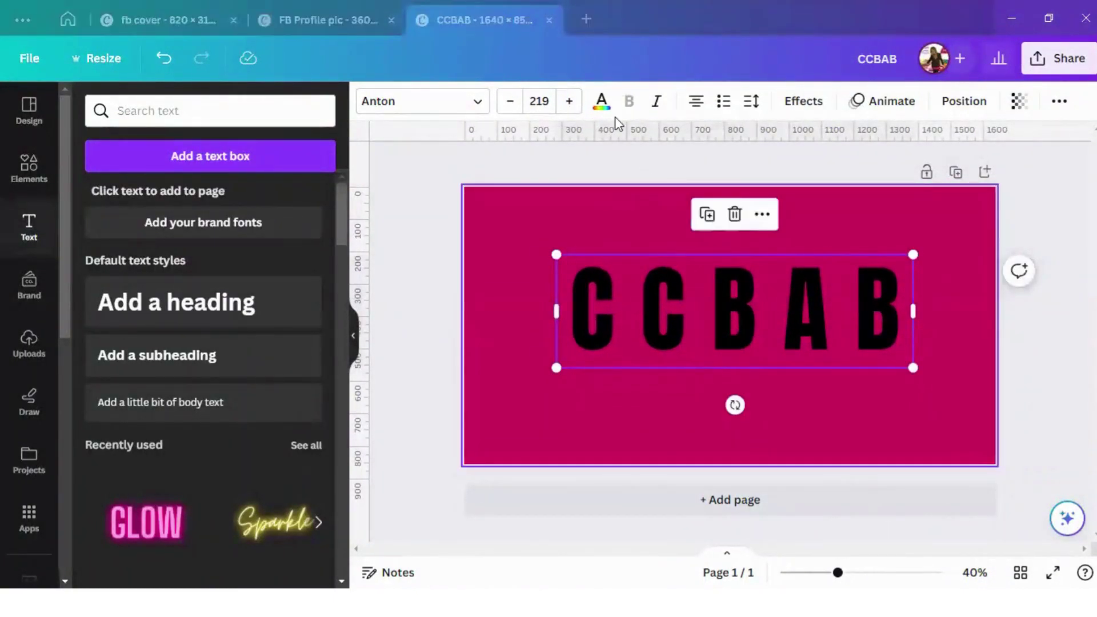
left_click(601, 101)
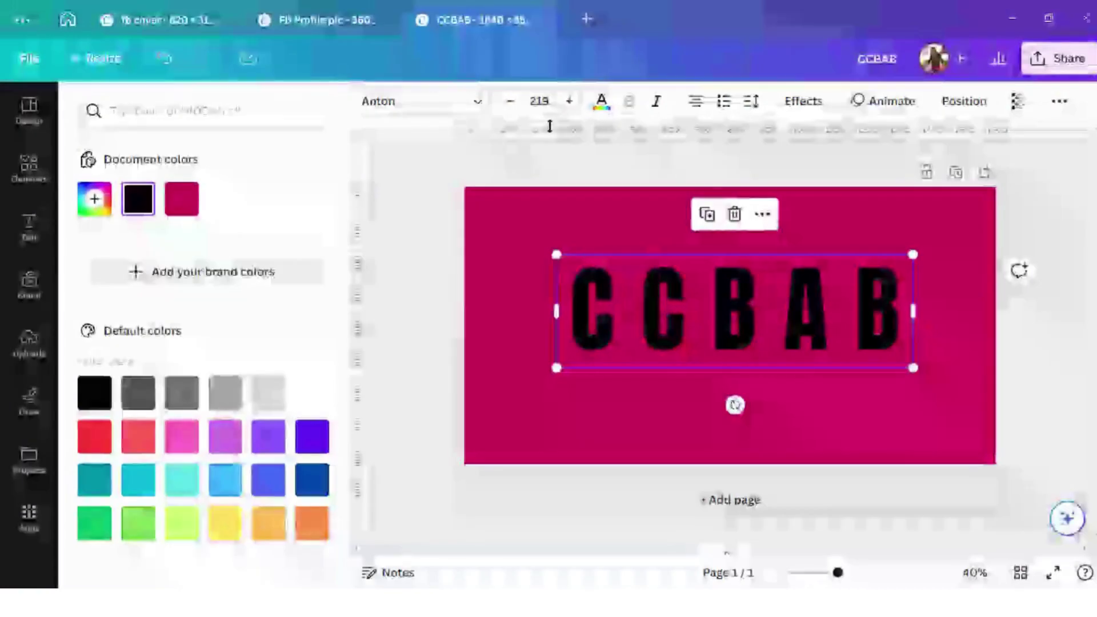
left_click(310, 402)
left_click_drag(750, 328, 741, 333)
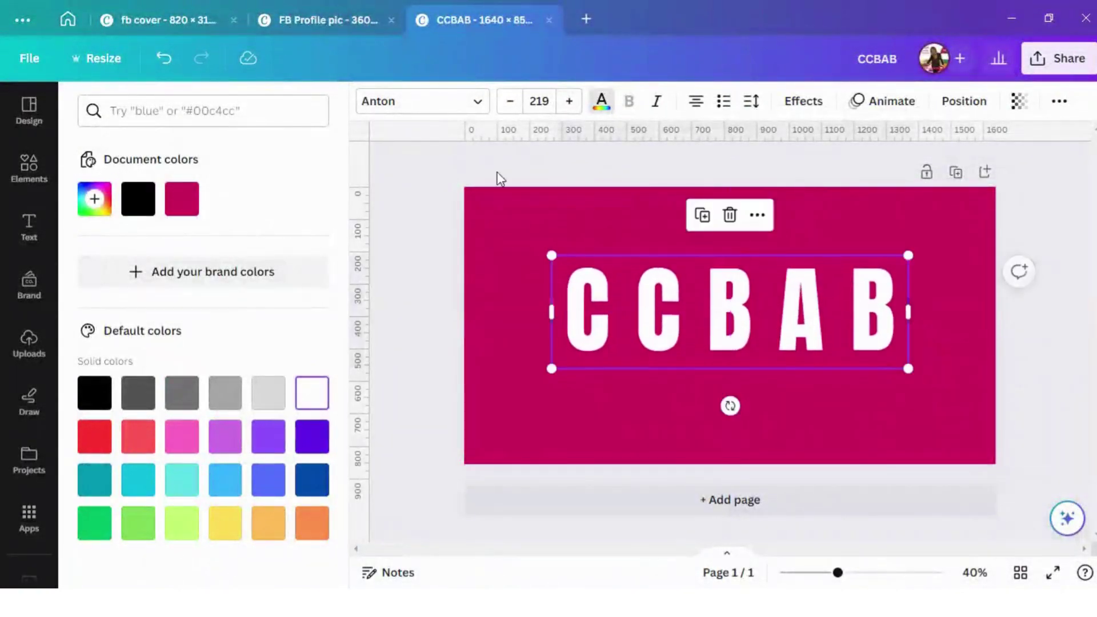
left_click(483, 108)
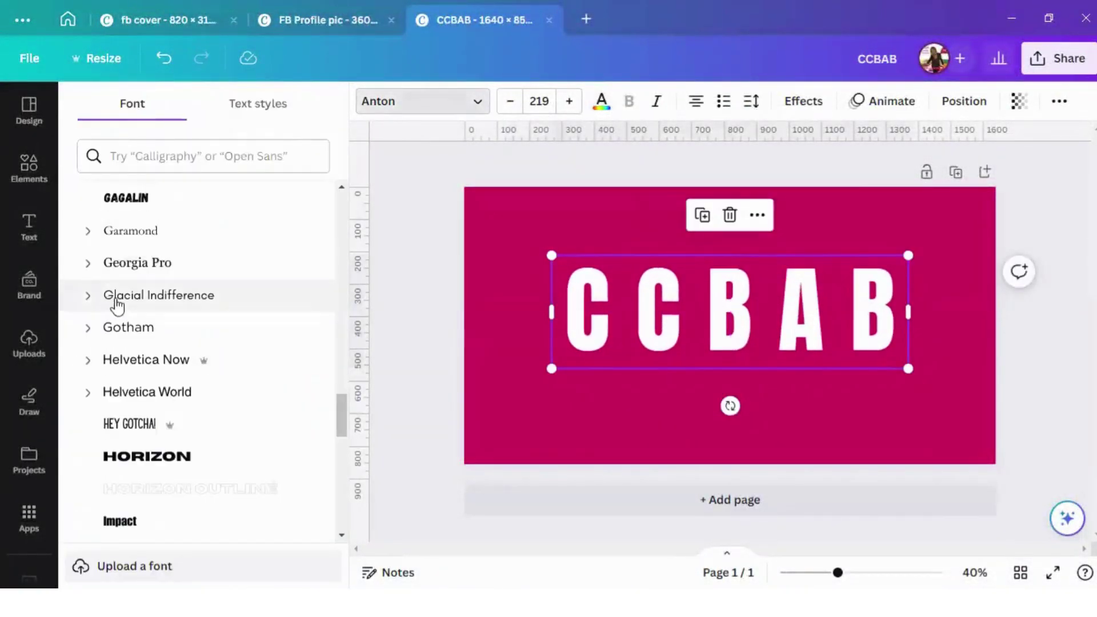
left_click(138, 209)
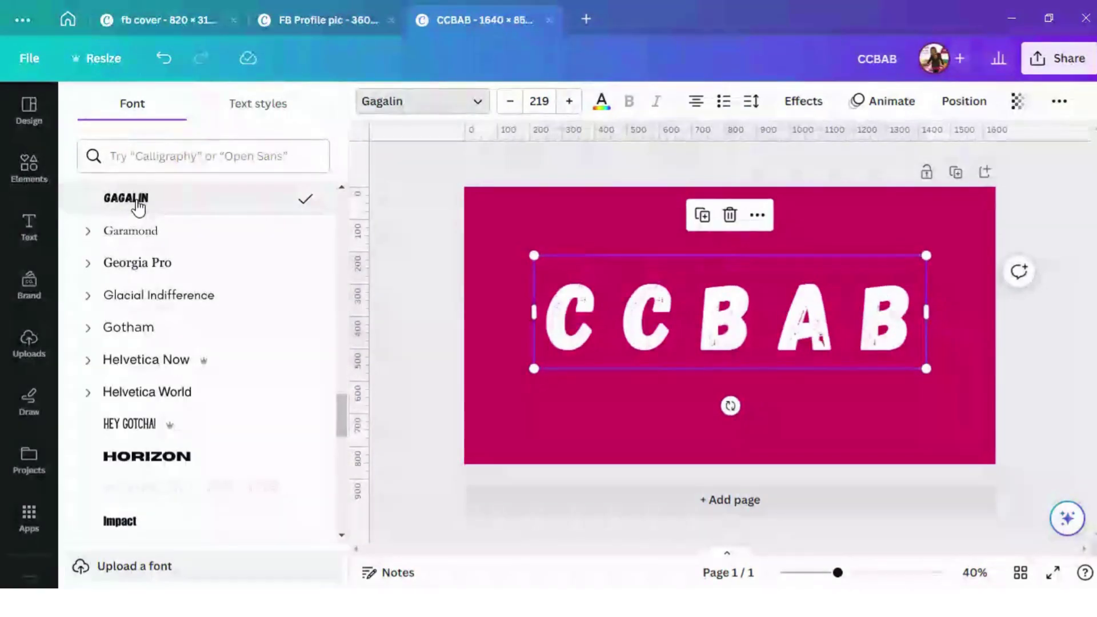
Try the Sailors font on the CCBAB heading, then undo the font change.
left_click_drag(708, 342, 704, 320)
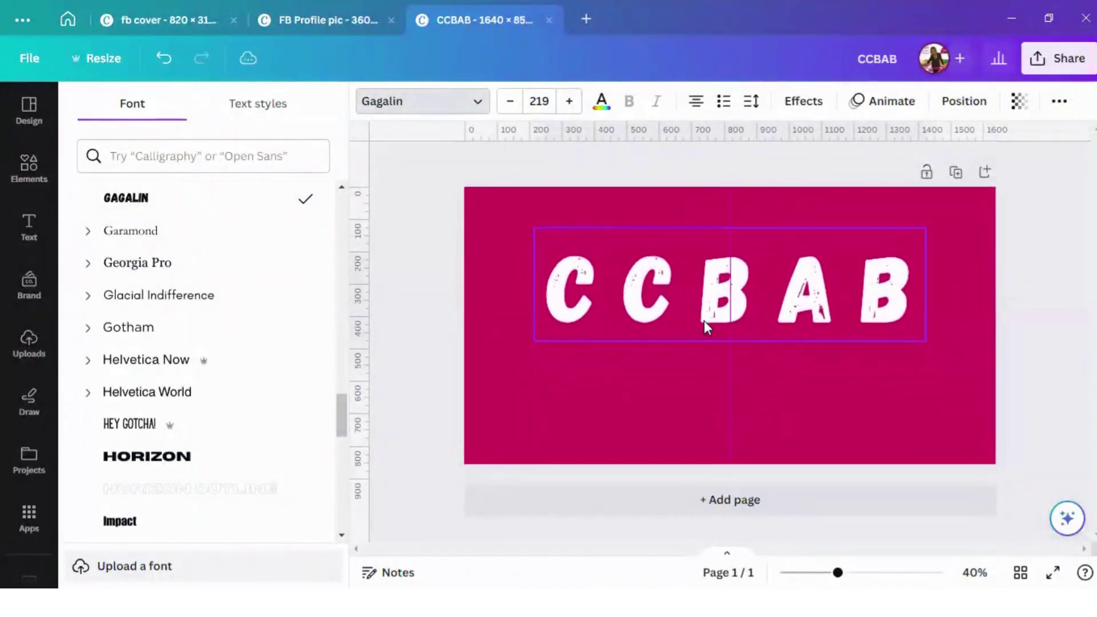
scroll(197, 355, "down", 3)
scroll(196, 354, "down", 15)
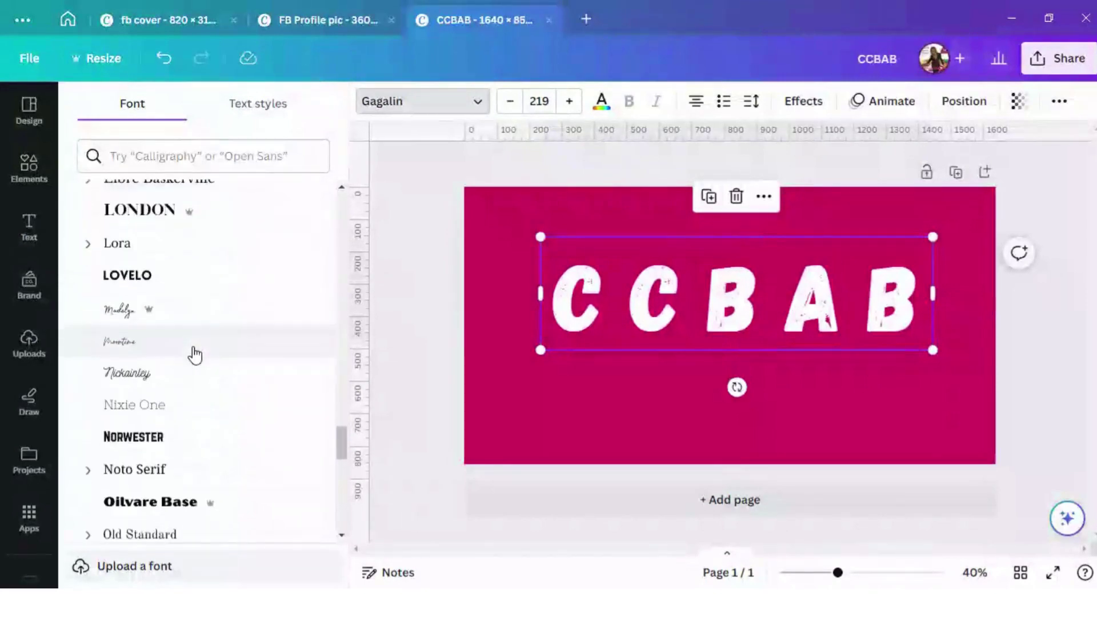
scroll(194, 354, "down", 2)
scroll(195, 354, "up", 5)
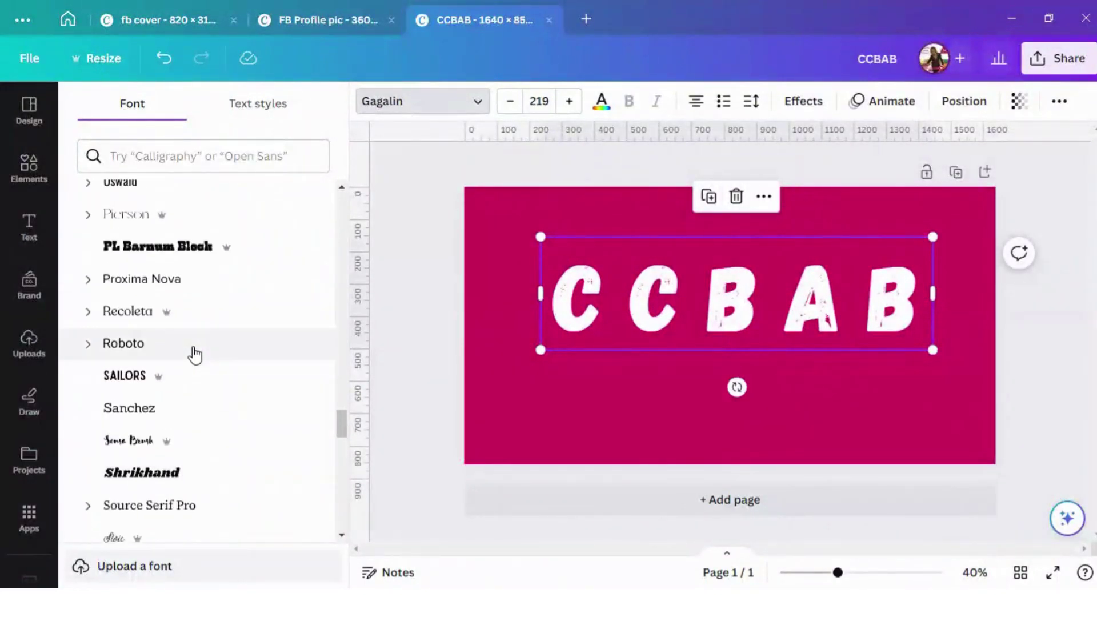
left_click(119, 383)
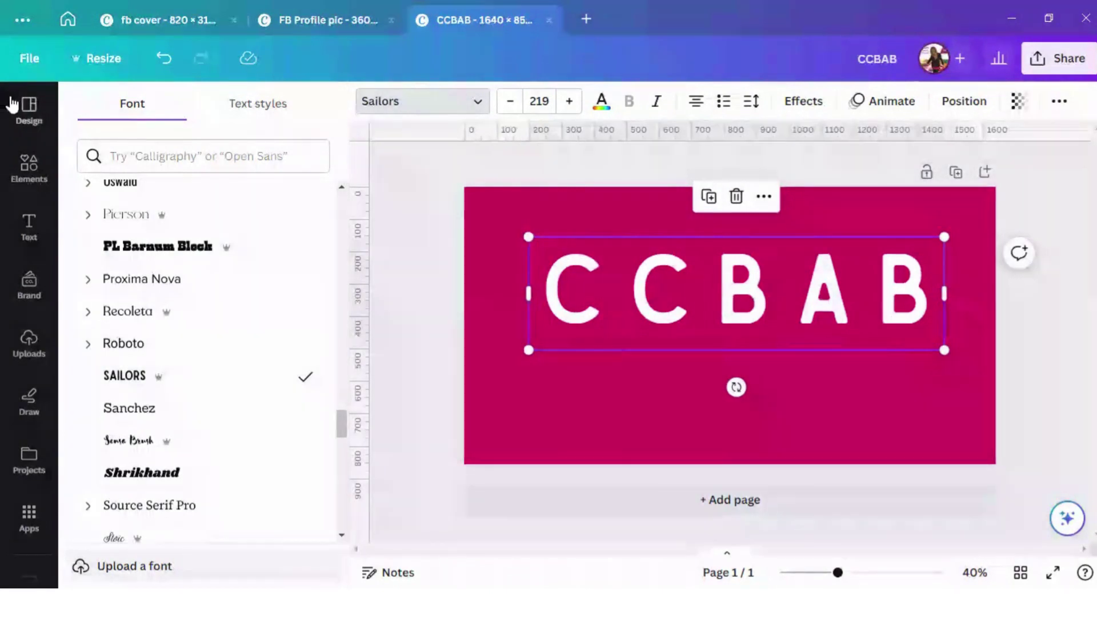
left_click(164, 59)
Enlarge the CCBAB heading to a font size of about 231 and keep it horizontally centred on the page.
left_click_drag(737, 326, 731, 348)
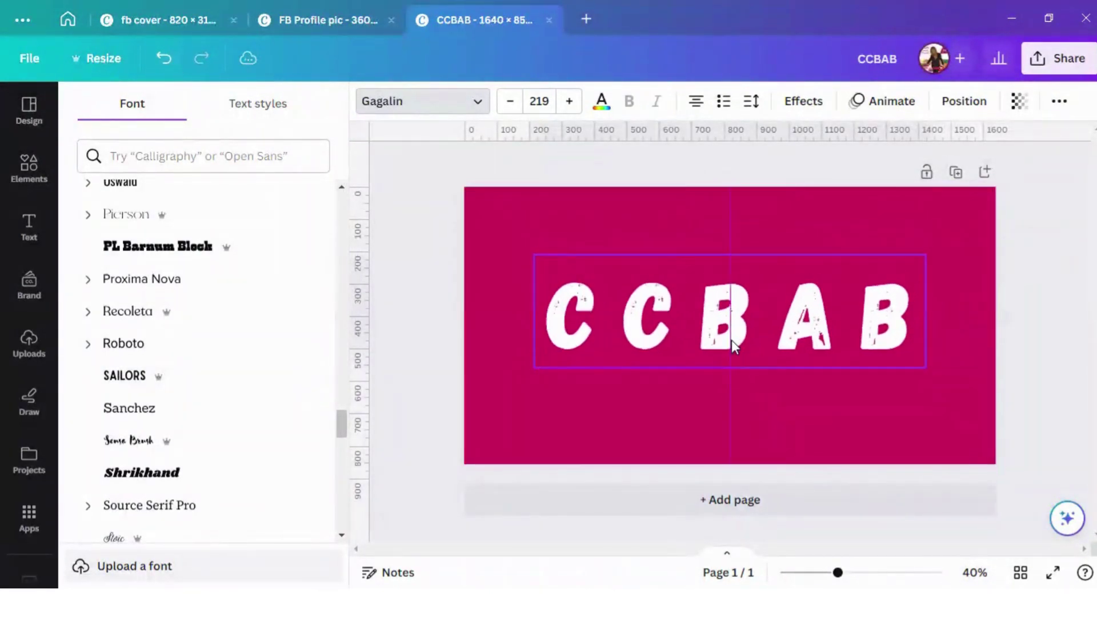
left_click_drag(534, 262, 512, 252)
left_click_drag(796, 335, 803, 335)
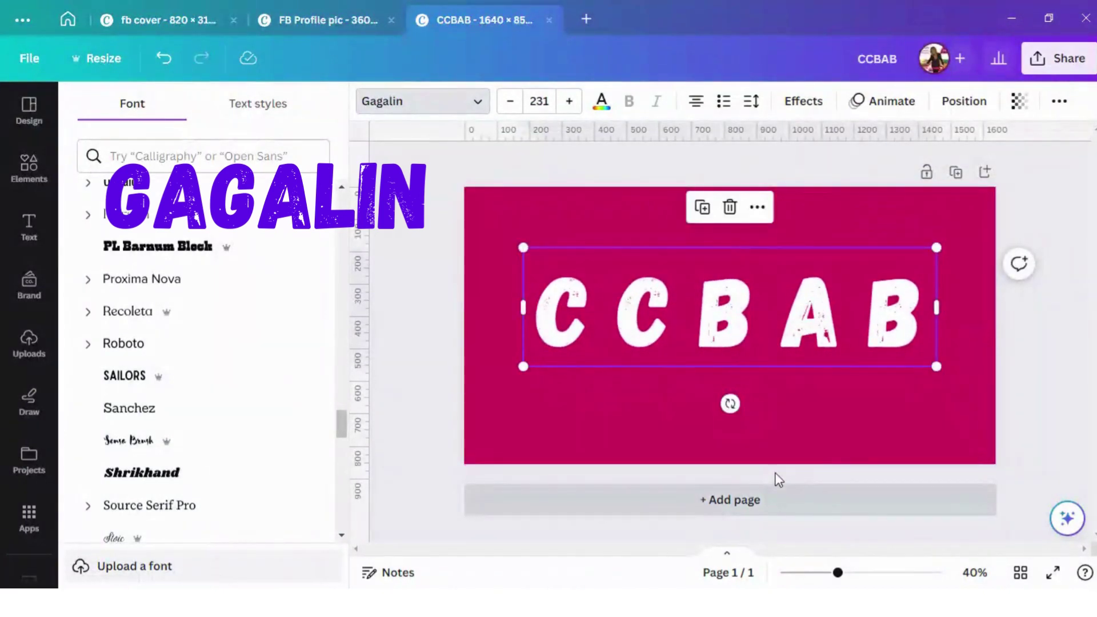
Add a blank page, and duplicate page 1 with its CCBAB heading placed near the middle.
left_click(777, 492)
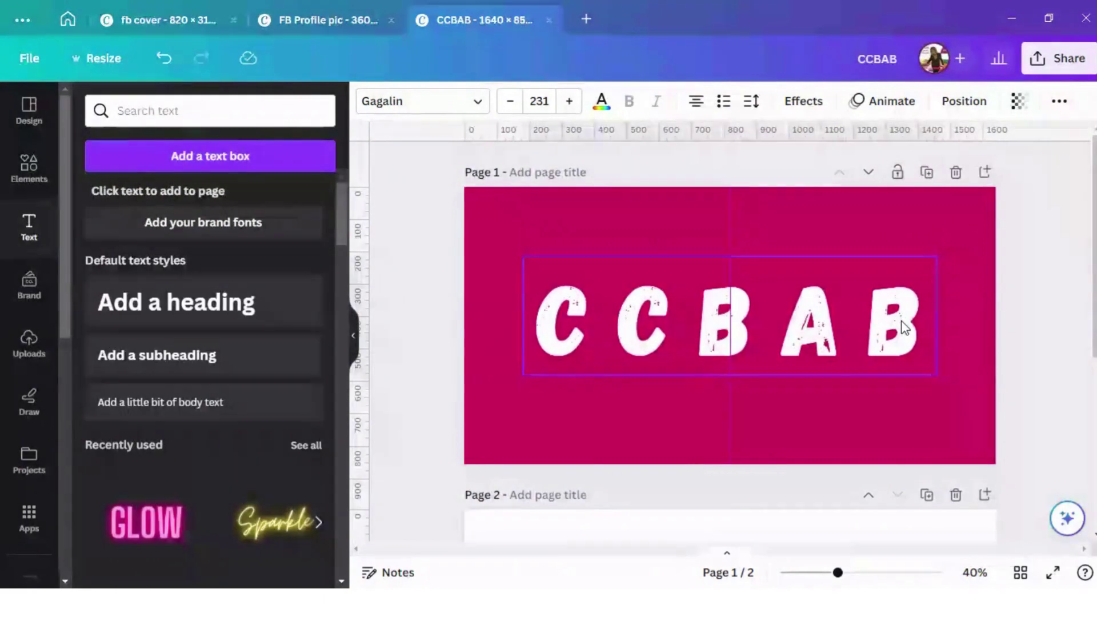
left_click(903, 326)
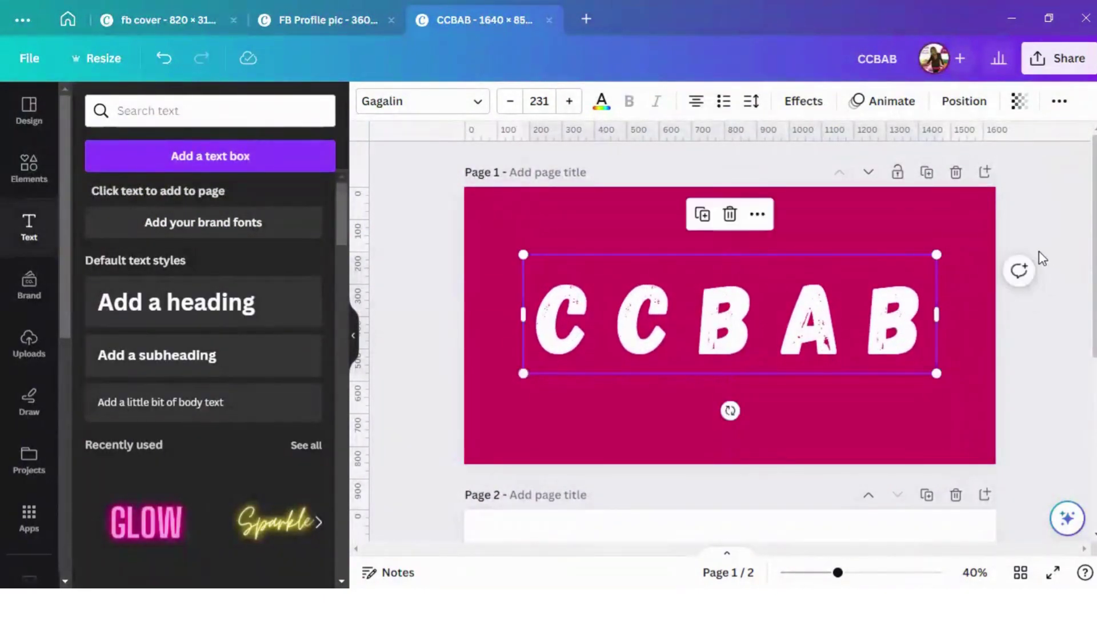
left_click(927, 173)
On the duplicated page 2, color the CCBAB heading dark pink and make the page background white.
left_click(827, 304)
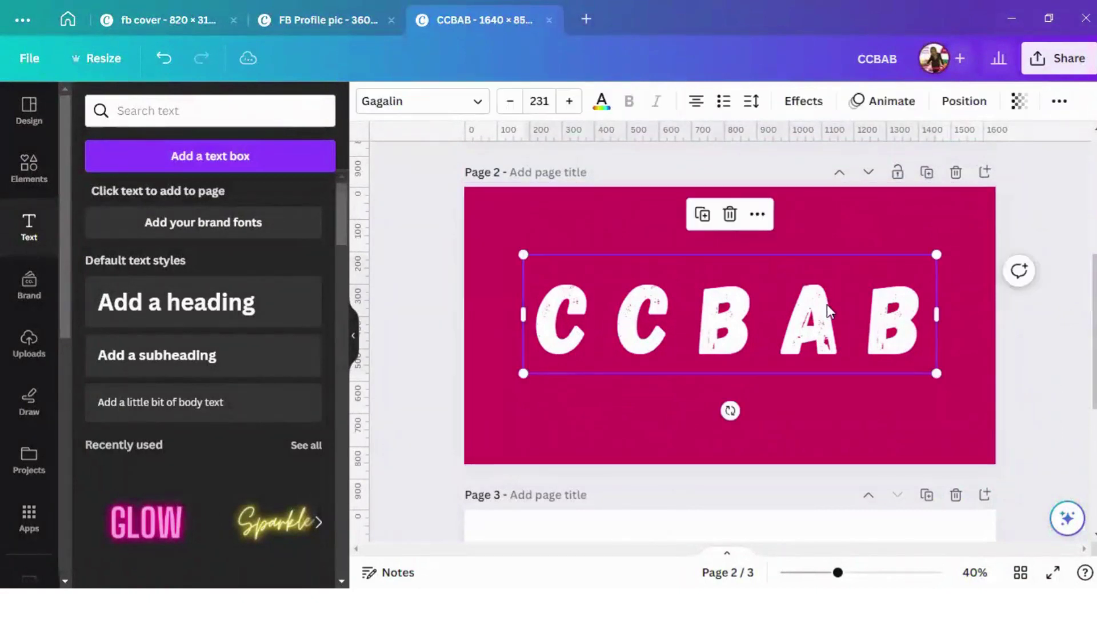
left_click(601, 101)
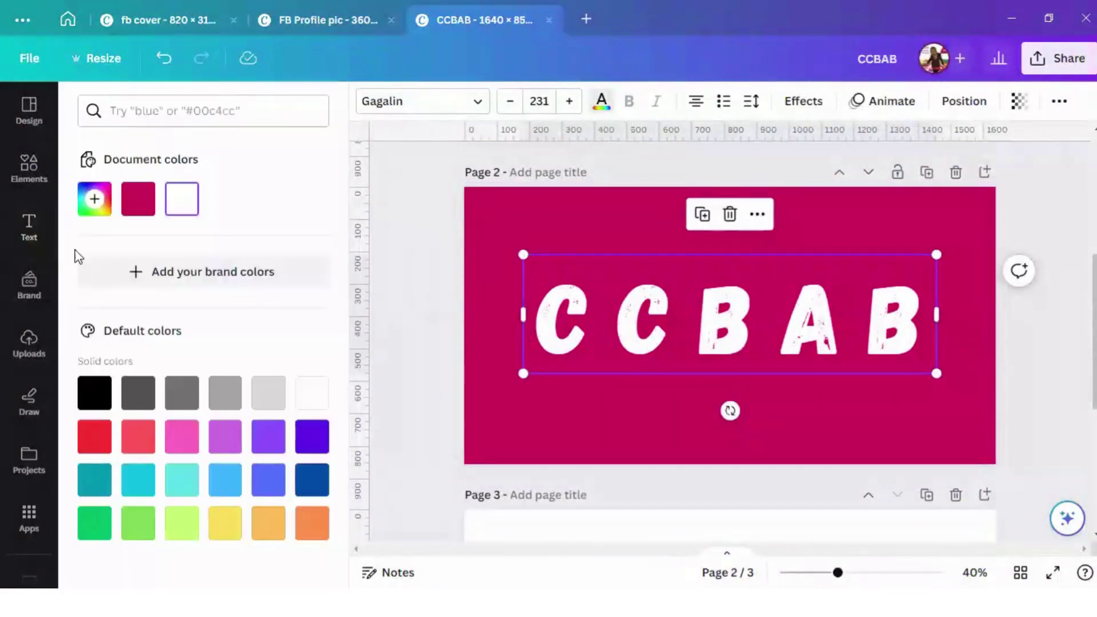
left_click(151, 217)
left_click(484, 463)
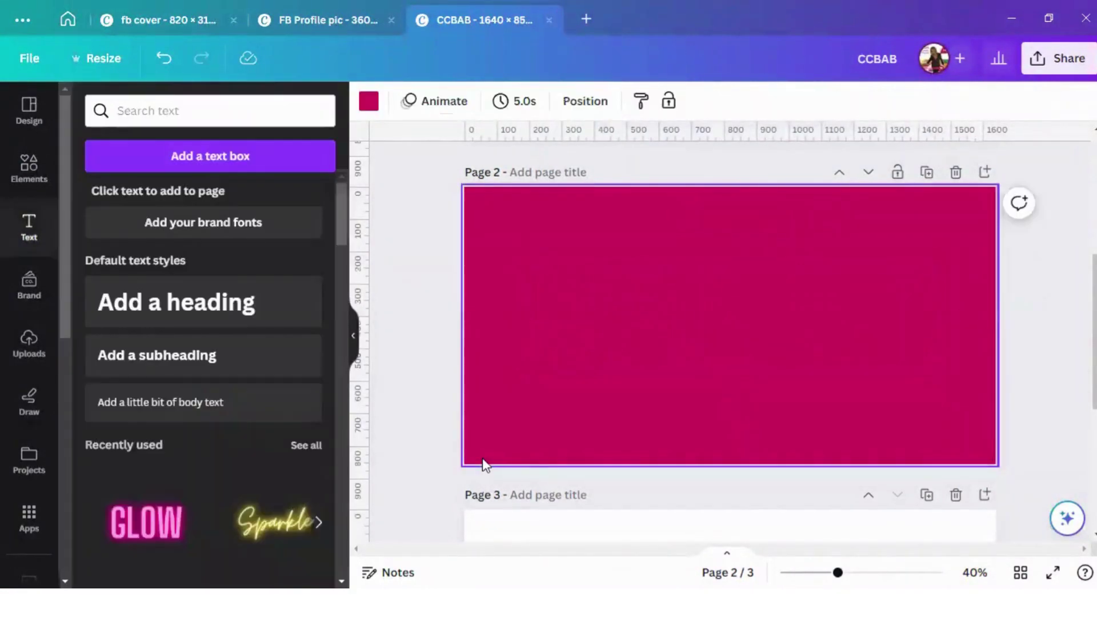
left_click(369, 101)
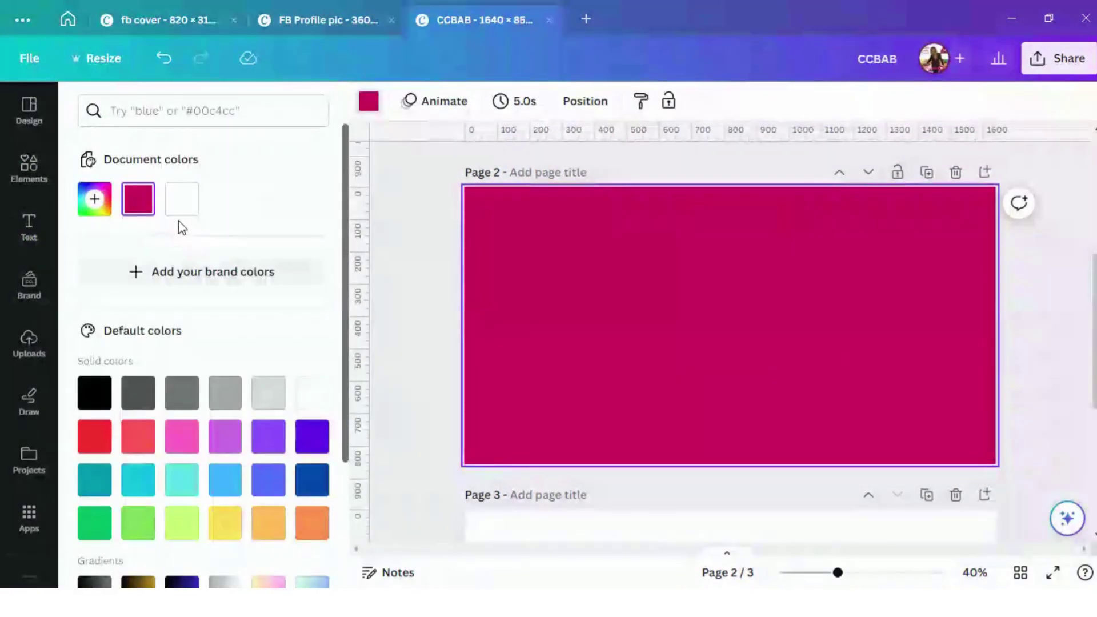
left_click(182, 200)
scroll(917, 396, "up", 5)
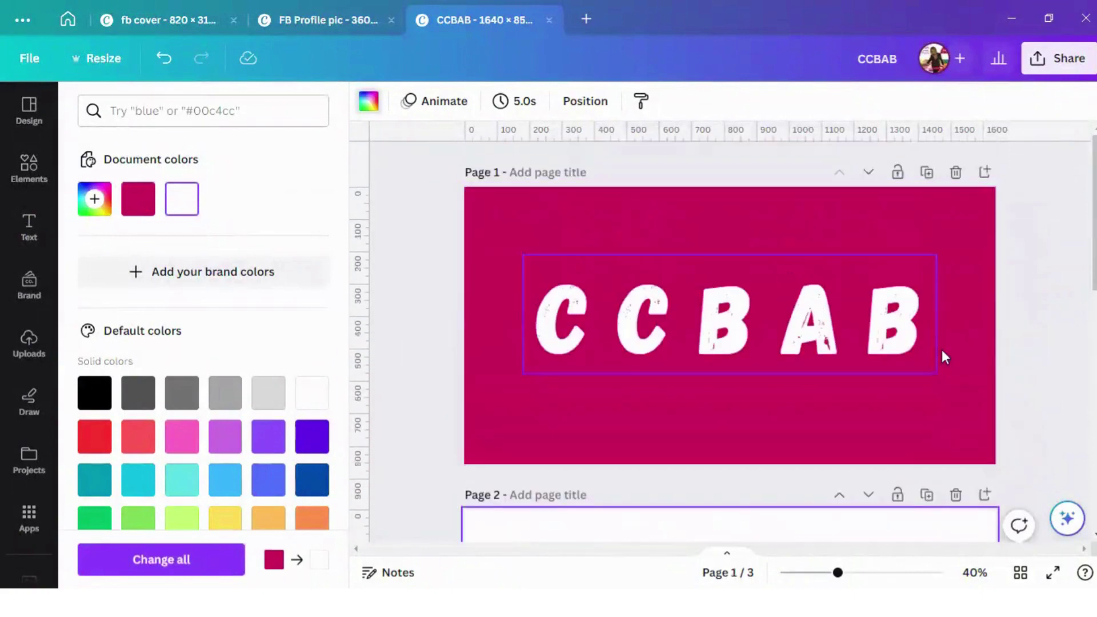
scroll(944, 357, "down", 4)
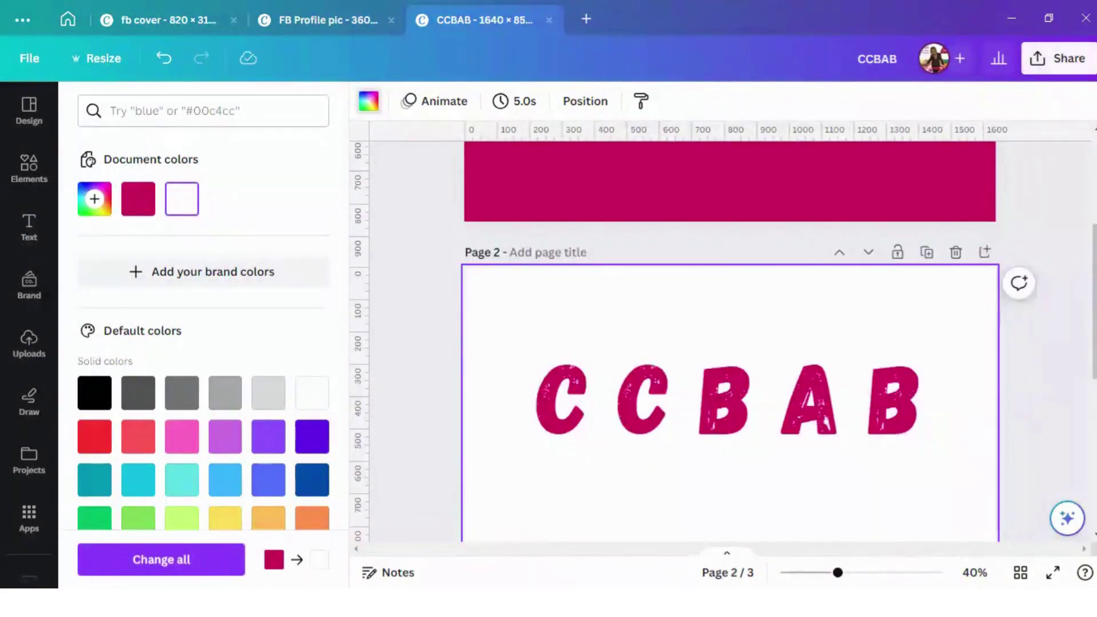
Download only the current page, page 2, as a PNG.
left_click(1058, 59)
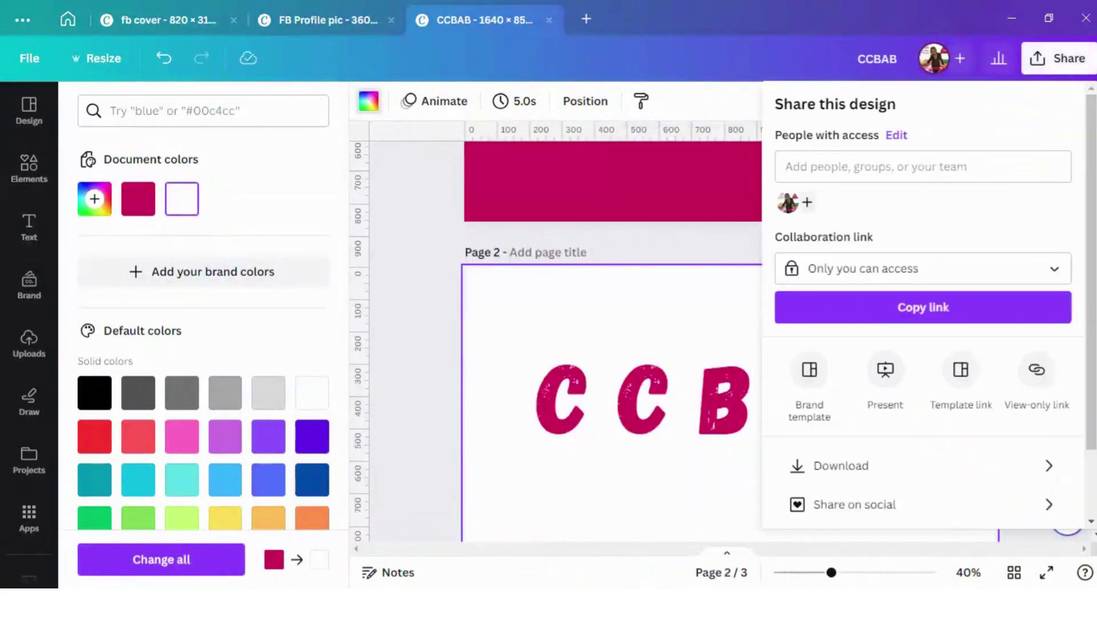
left_click(867, 476)
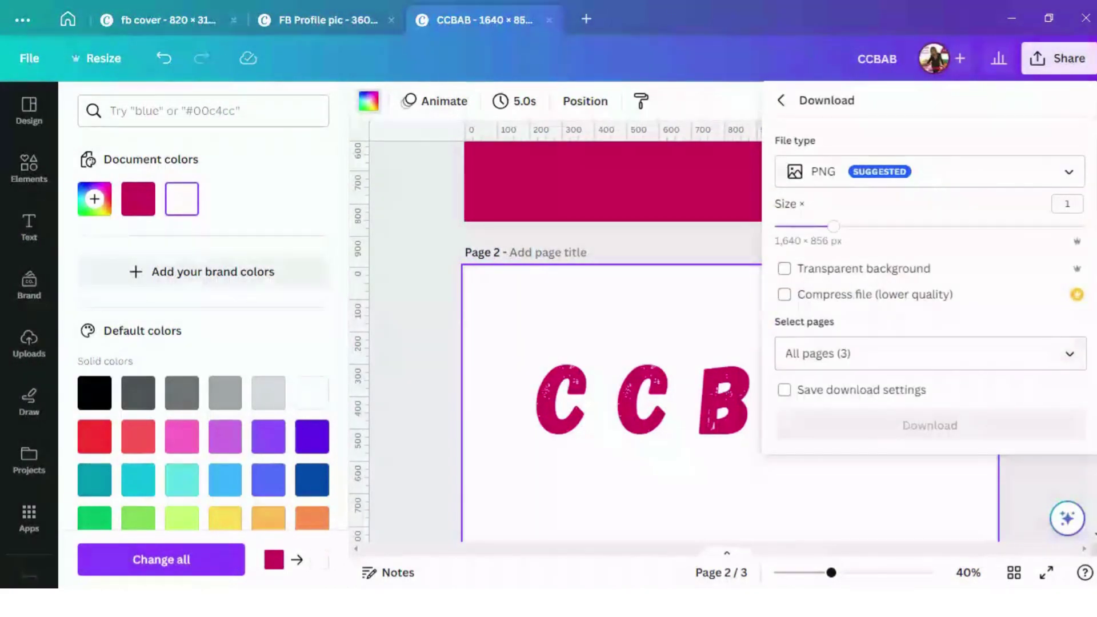
left_click(1070, 354)
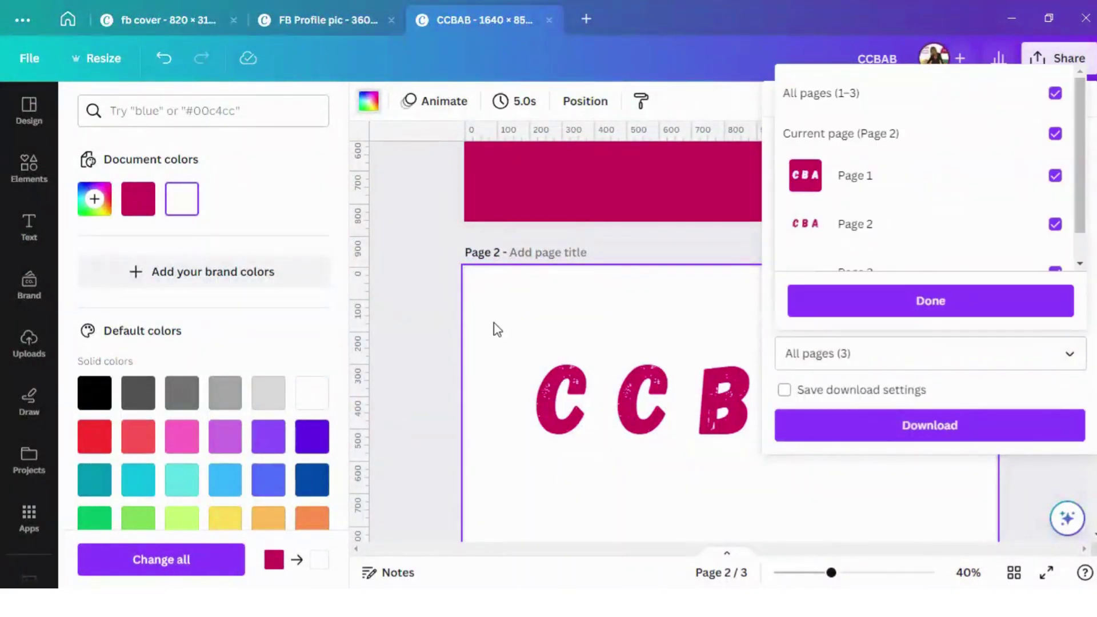
left_click(1055, 94)
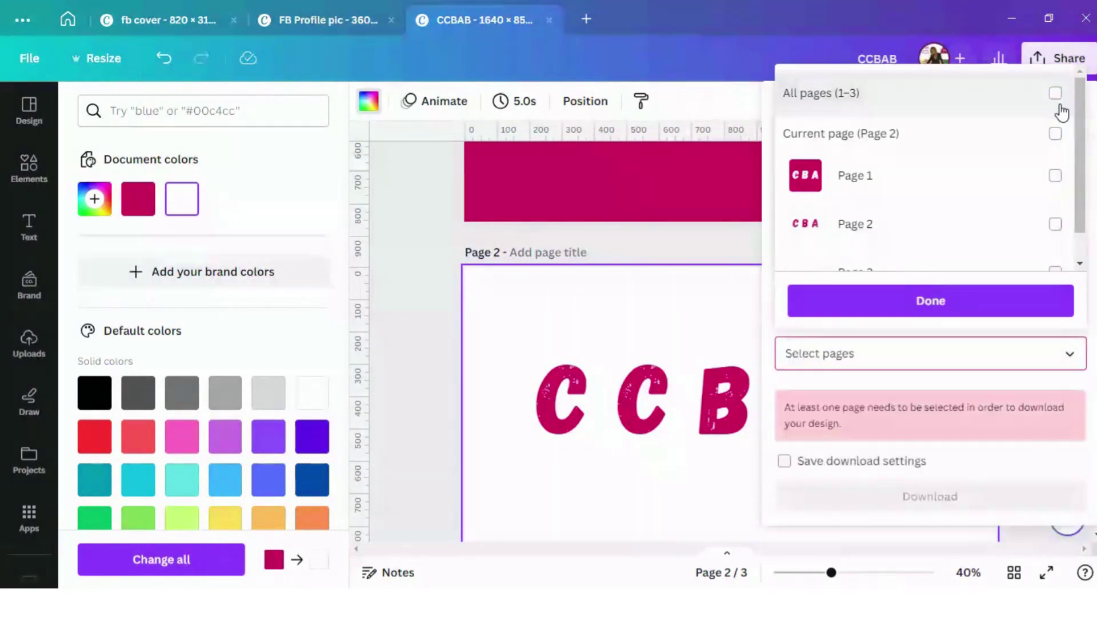
left_click(1055, 135)
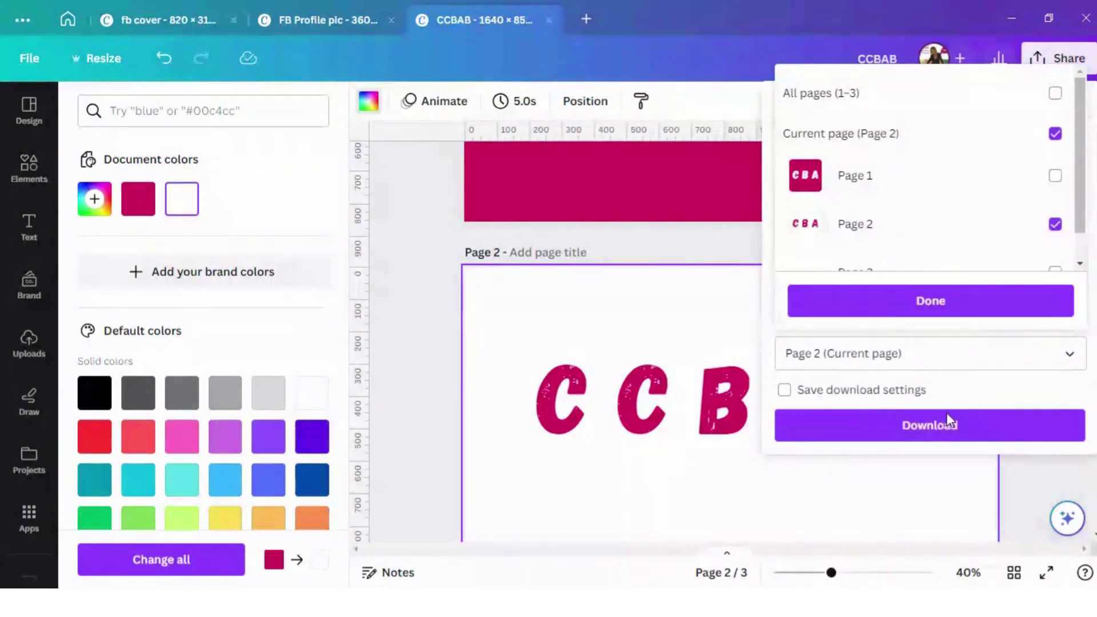
left_click(940, 432)
left_click(937, 427)
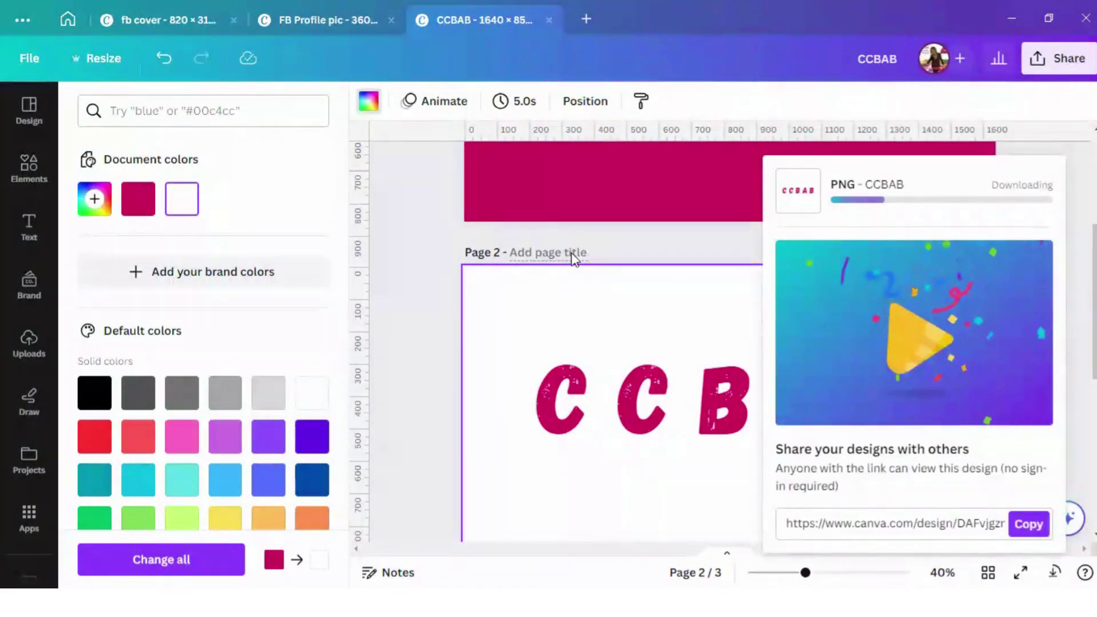
Save the downloaded PNG as CCBAB SPLIT in the canva folder under Pictures.
left_click_drag(118, 162, 125, 143)
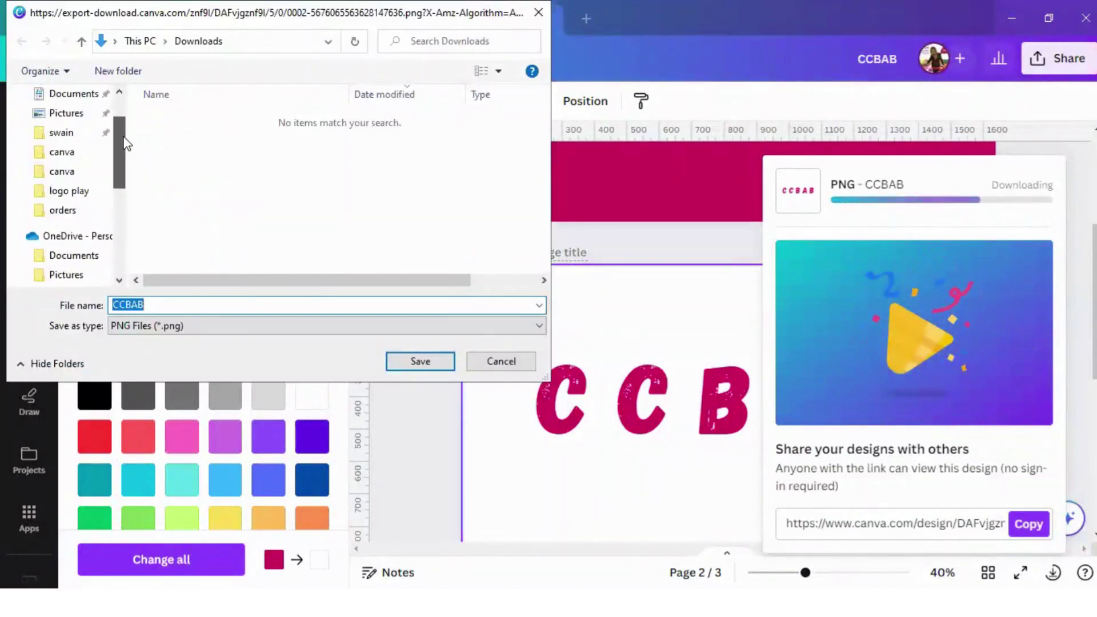
left_click(76, 171)
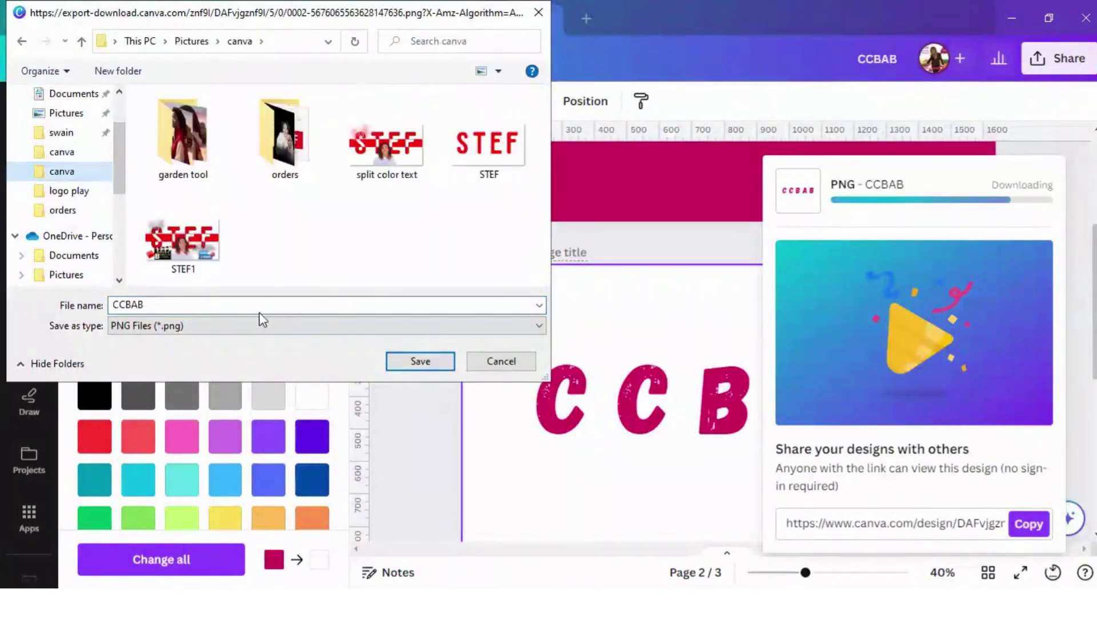
double_click(196, 300)
left_click(178, 303)
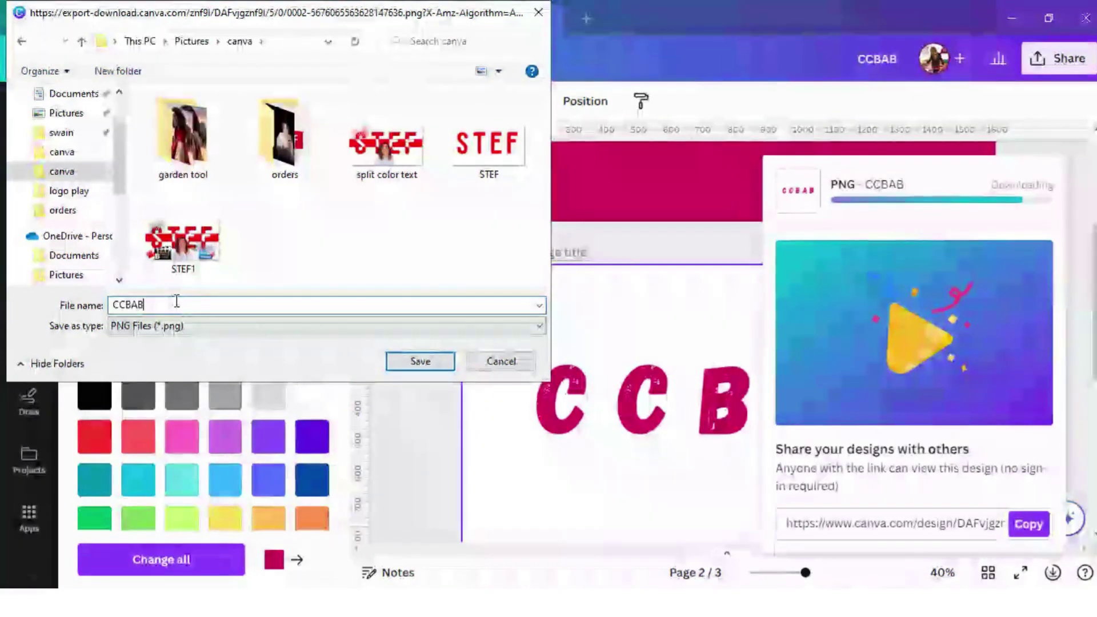
type("SPLIT")
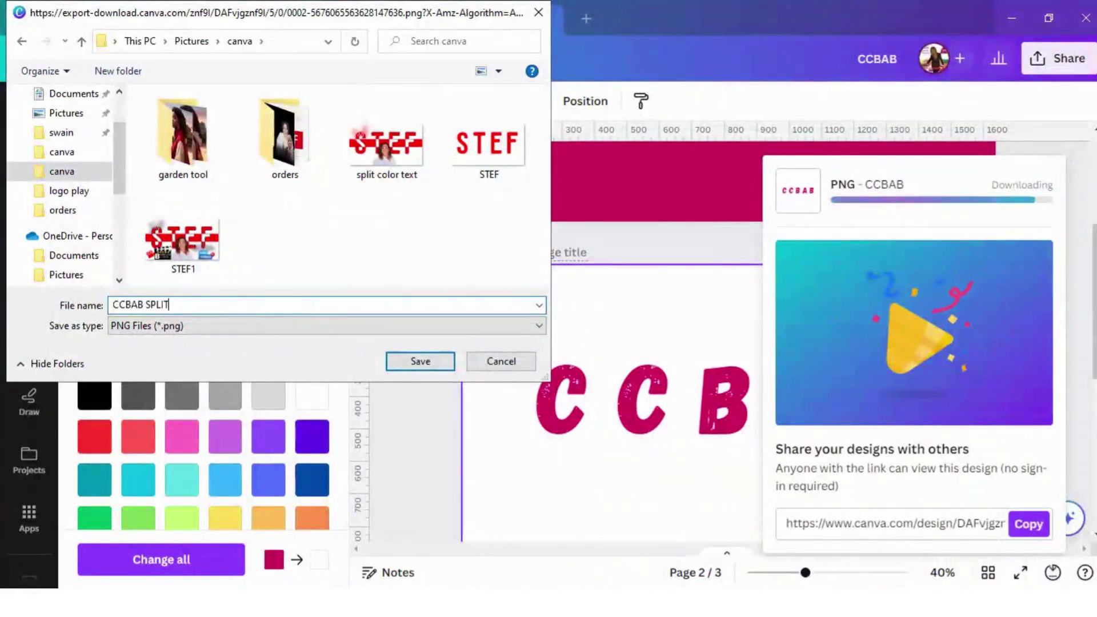
left_click(418, 361)
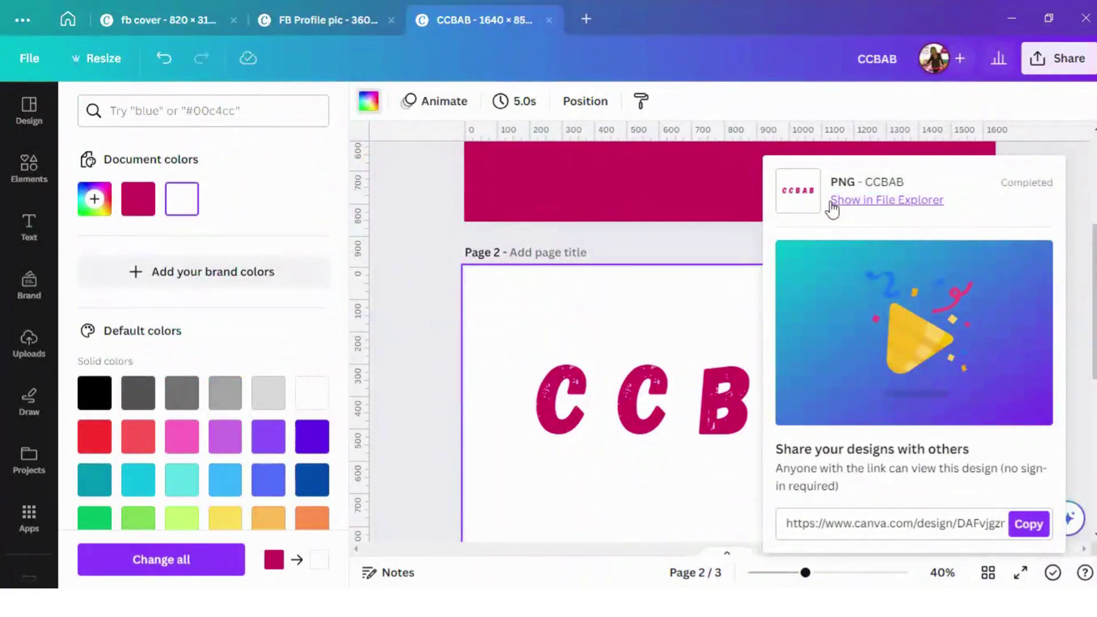
Return to page 1 and upload the saved image of the dark pink CCBAB heading on white.
left_click(634, 225)
left_click(639, 207)
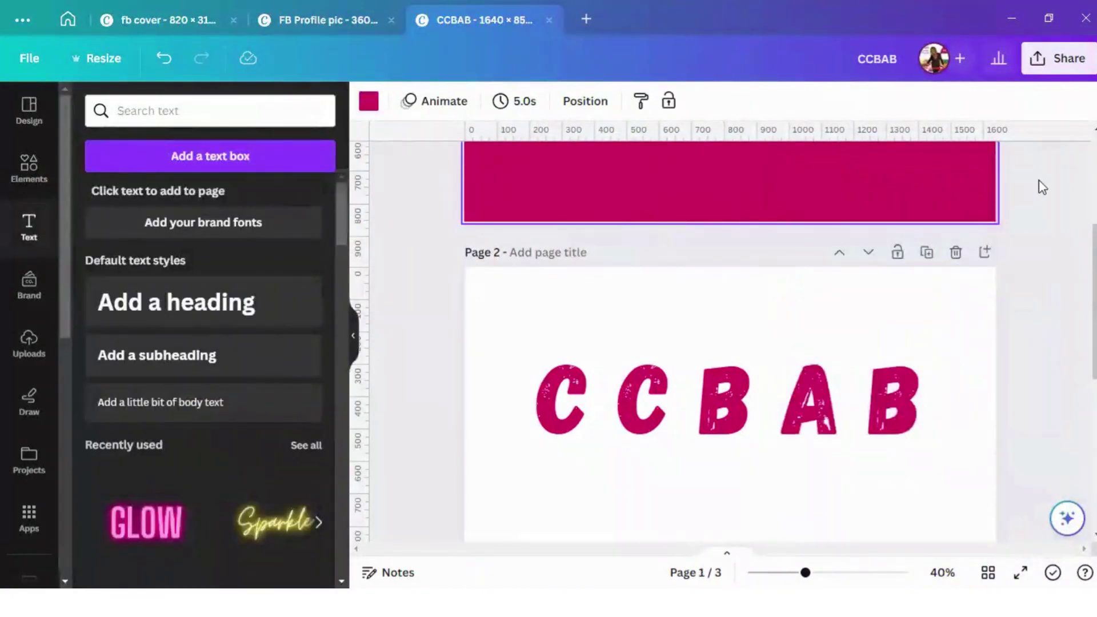
scroll(1040, 183, "up", 5)
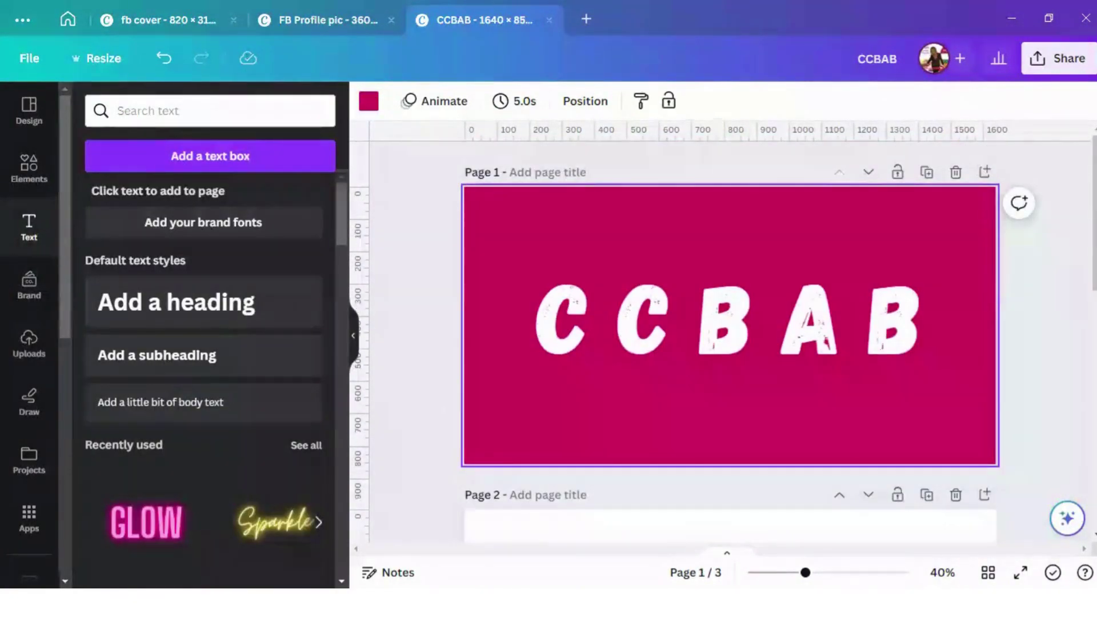
left_click(30, 353)
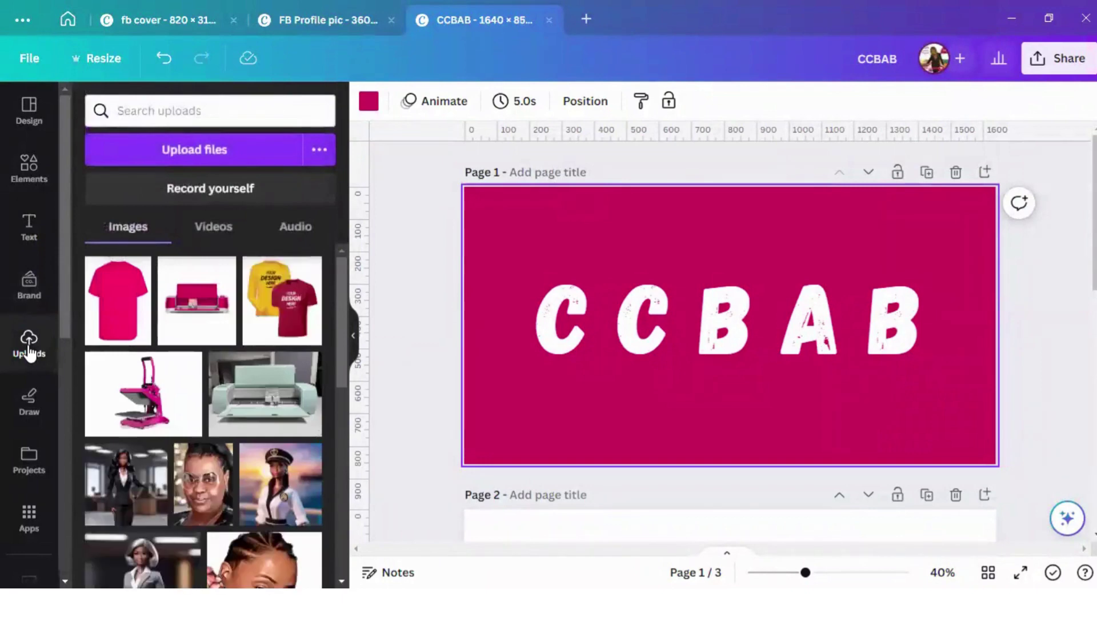
left_click(184, 155)
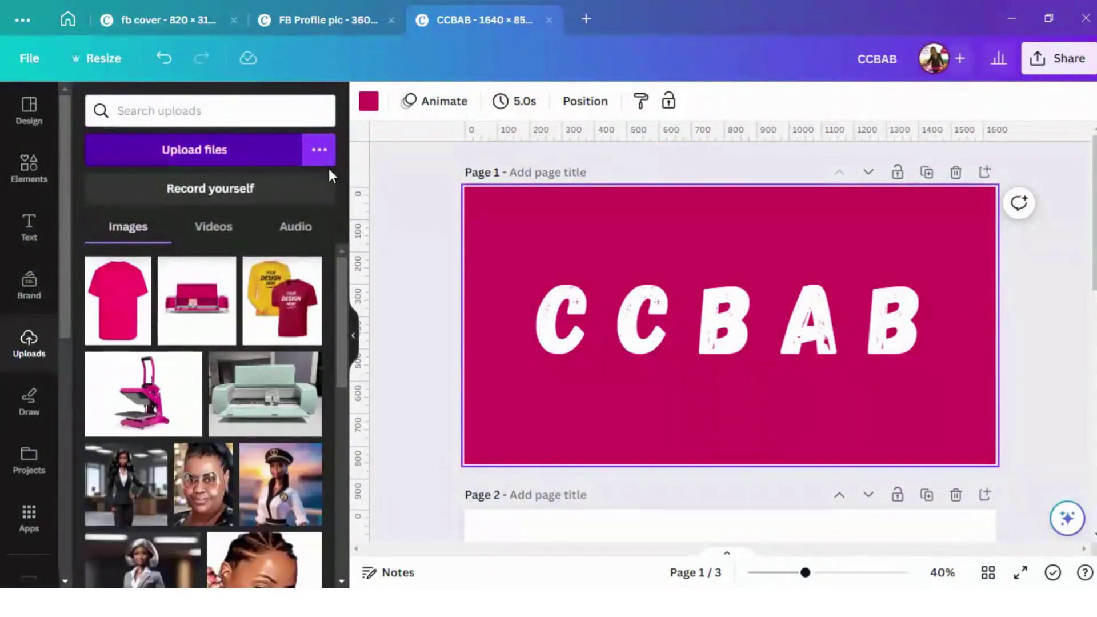
left_click(384, 160)
left_click(419, 368)
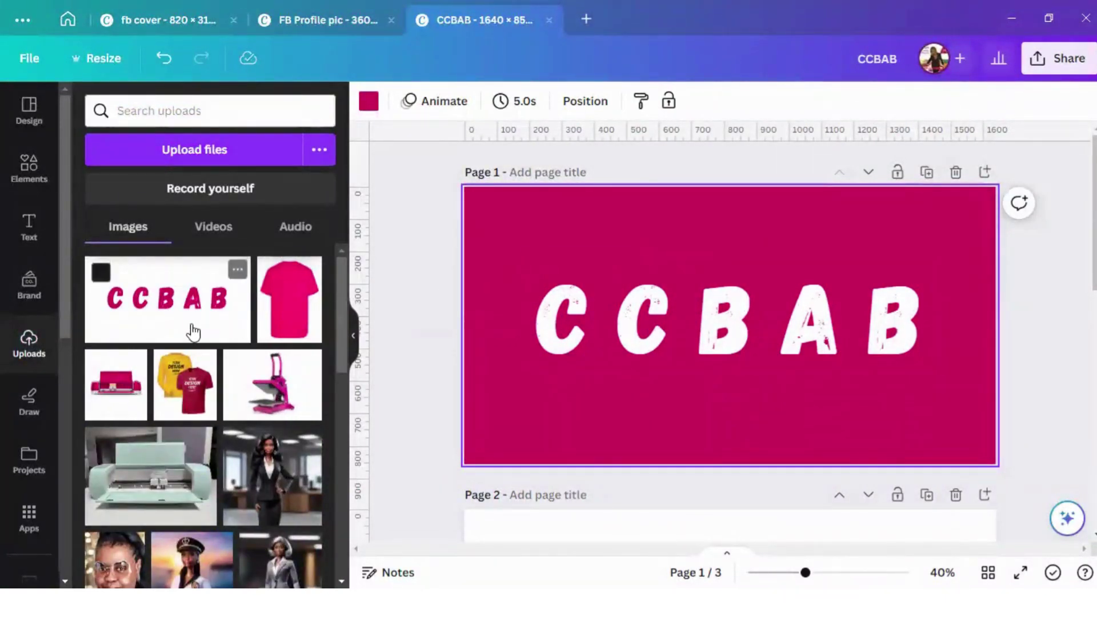
Insert the uploaded CCBAB image on page 1 and enlarge it to cover the whole page.
left_click(193, 332)
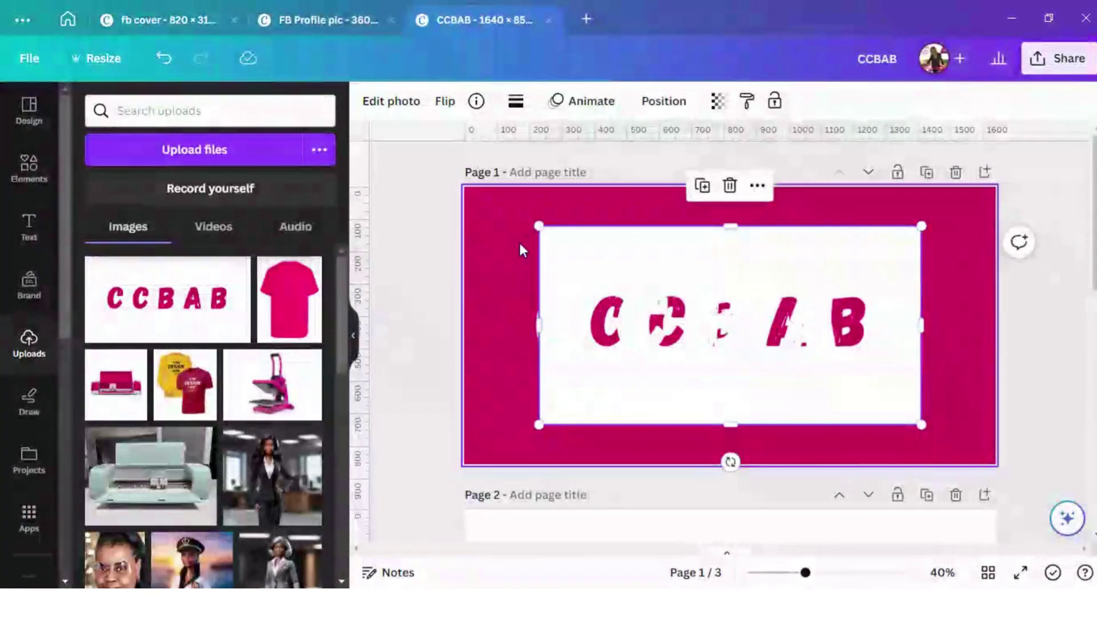
left_click_drag(539, 228, 464, 188)
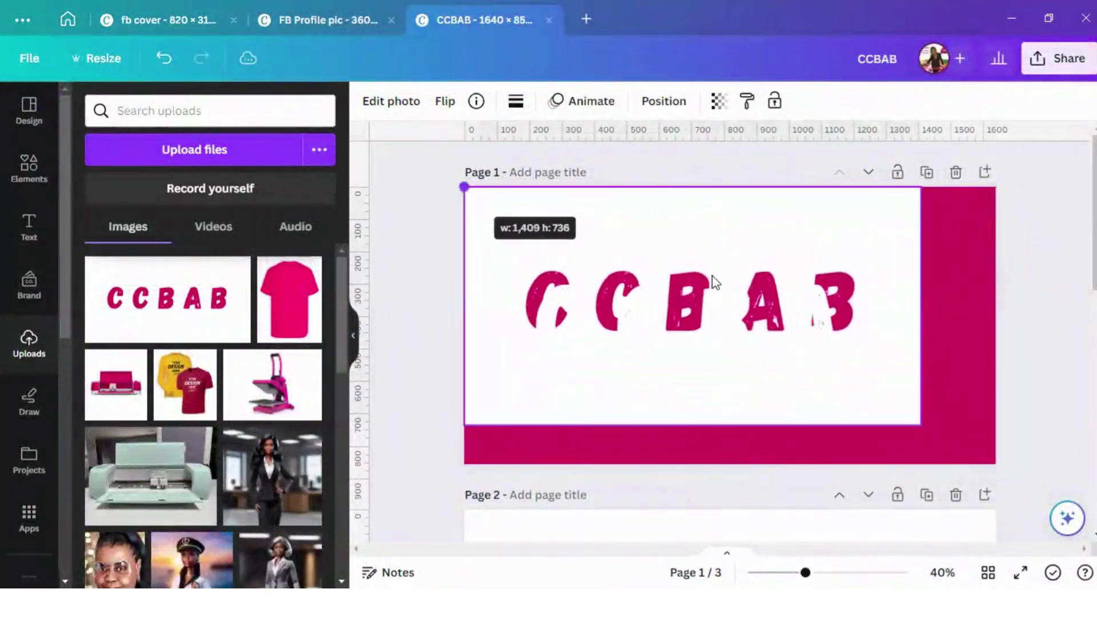
left_click_drag(923, 426, 1000, 452)
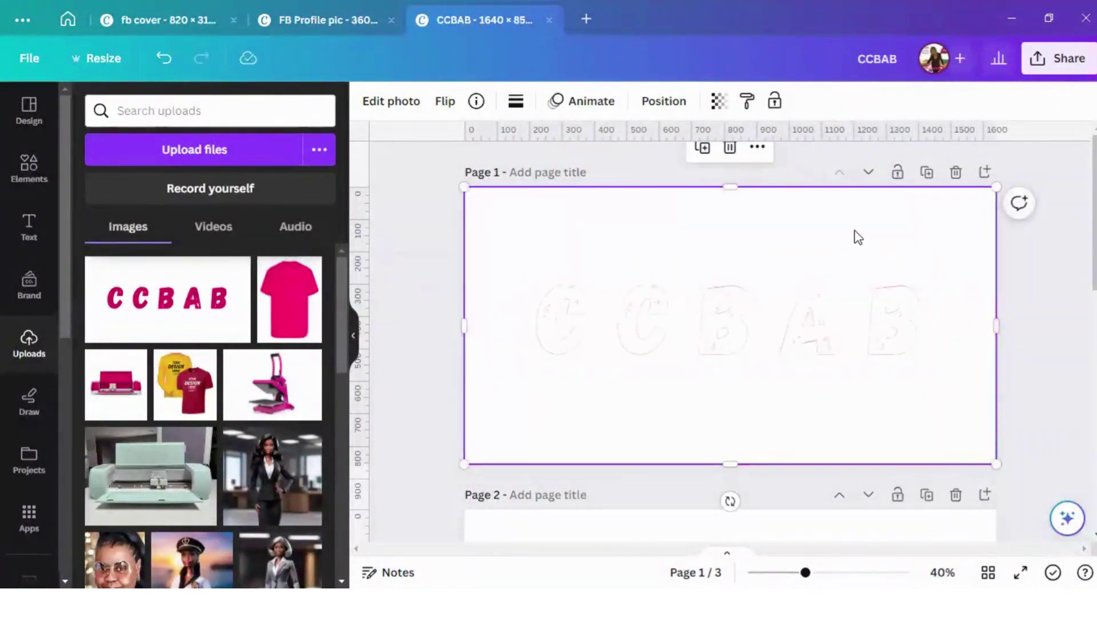
Bring the CCBAB image on page 1 to the front of the layer order.
left_click(757, 147)
mouse_move(809, 336)
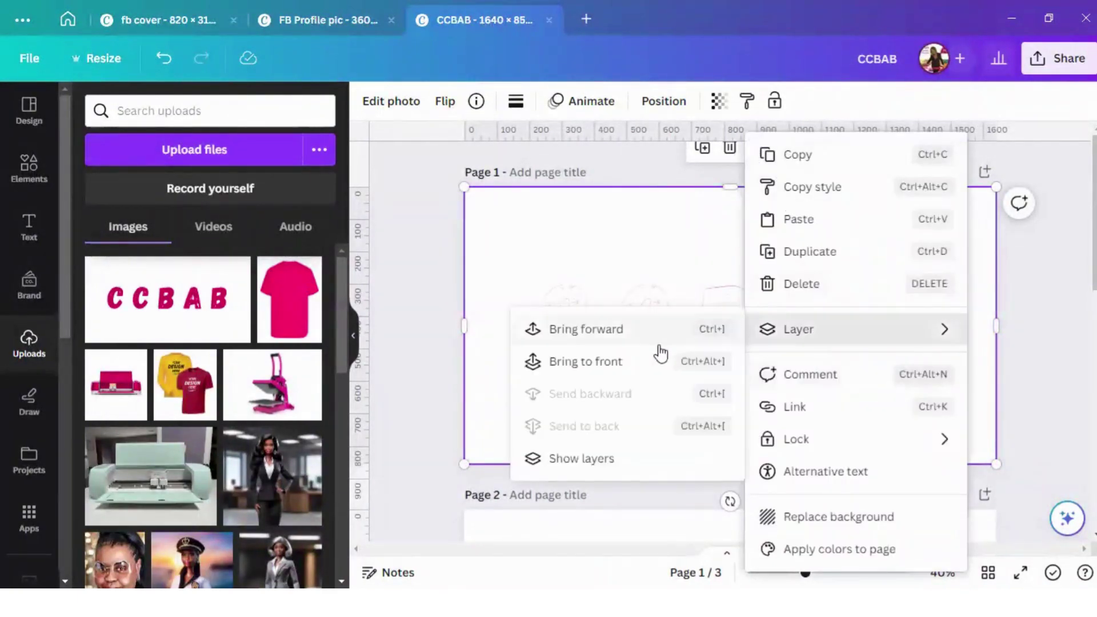
left_click(612, 374)
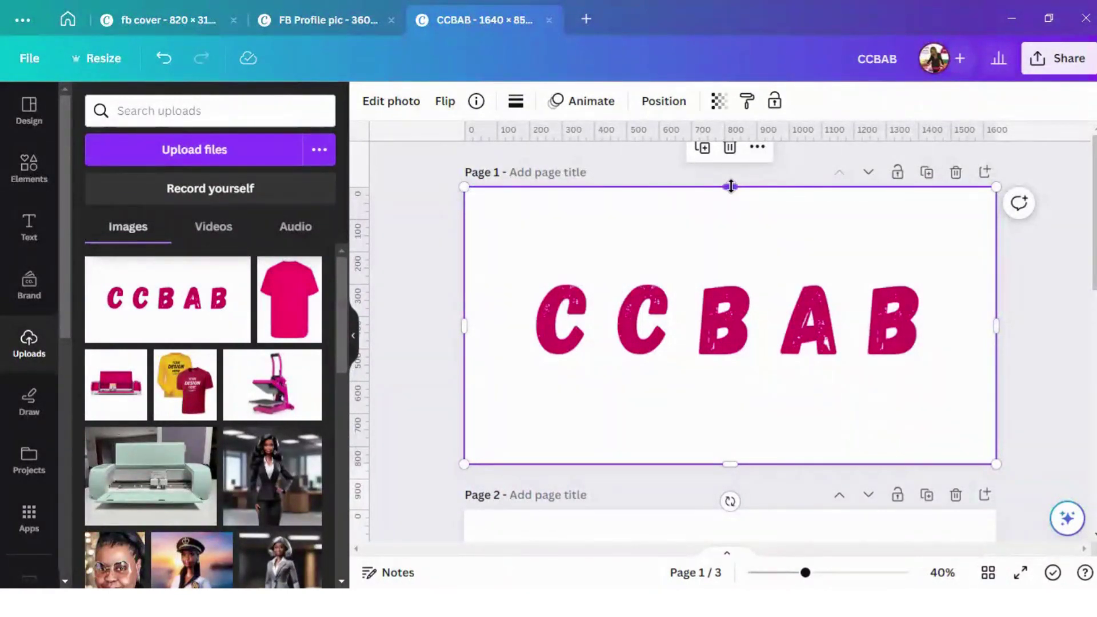
Crop the page 1 CCBAB image from above to mid-letter height and lower the split toward the base of the letters.
left_click_drag(731, 186, 746, 318)
left_click(1056, 261)
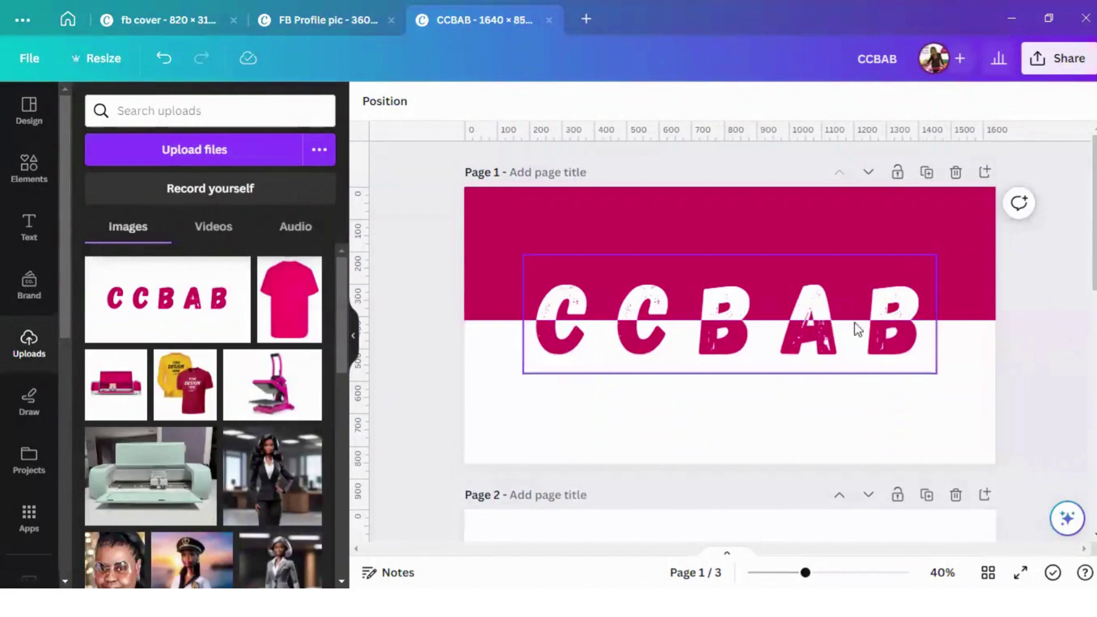
left_click(750, 323)
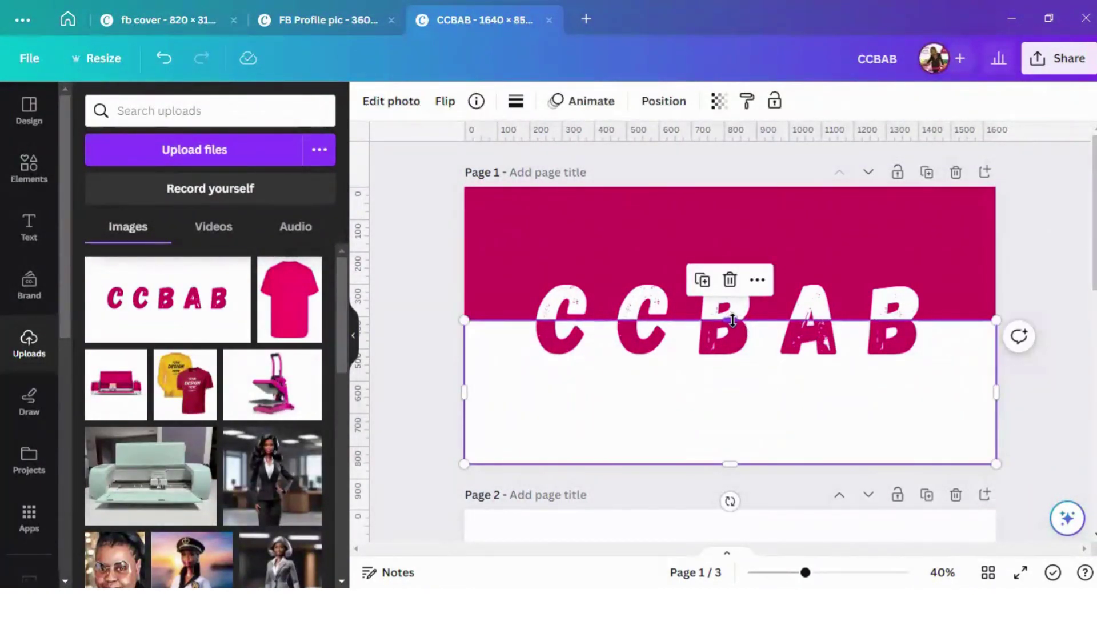
left_click_drag(732, 323, 732, 339)
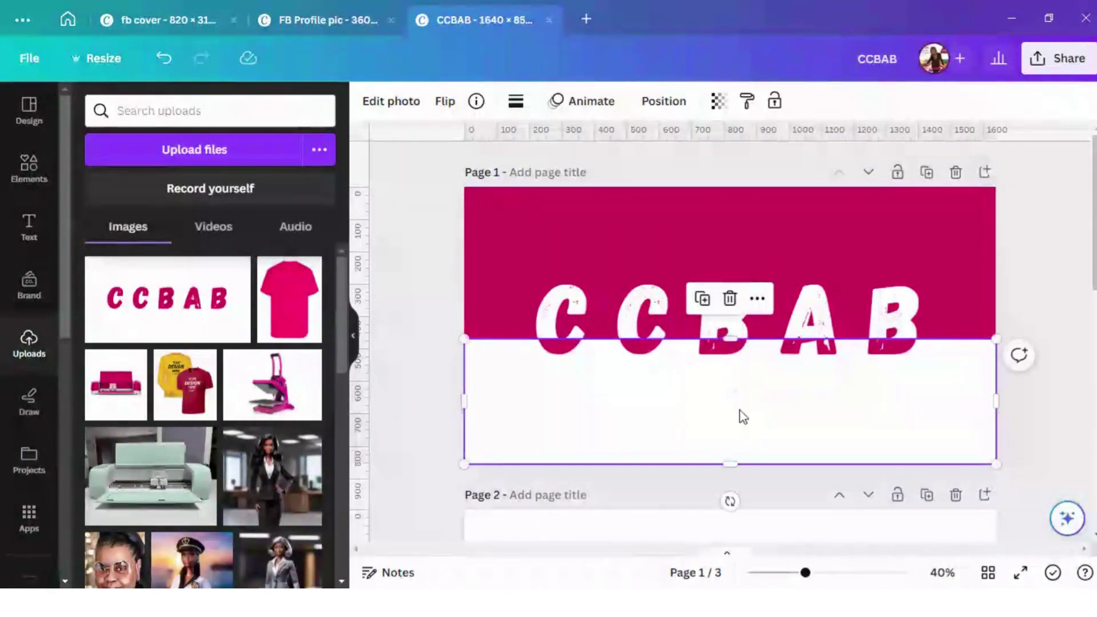
Try a duplicate of the image cropped from below, leaving a dark pink band across the letters, and delete the duplicate.
left_click(704, 300)
left_click_drag(736, 367, 730, 184)
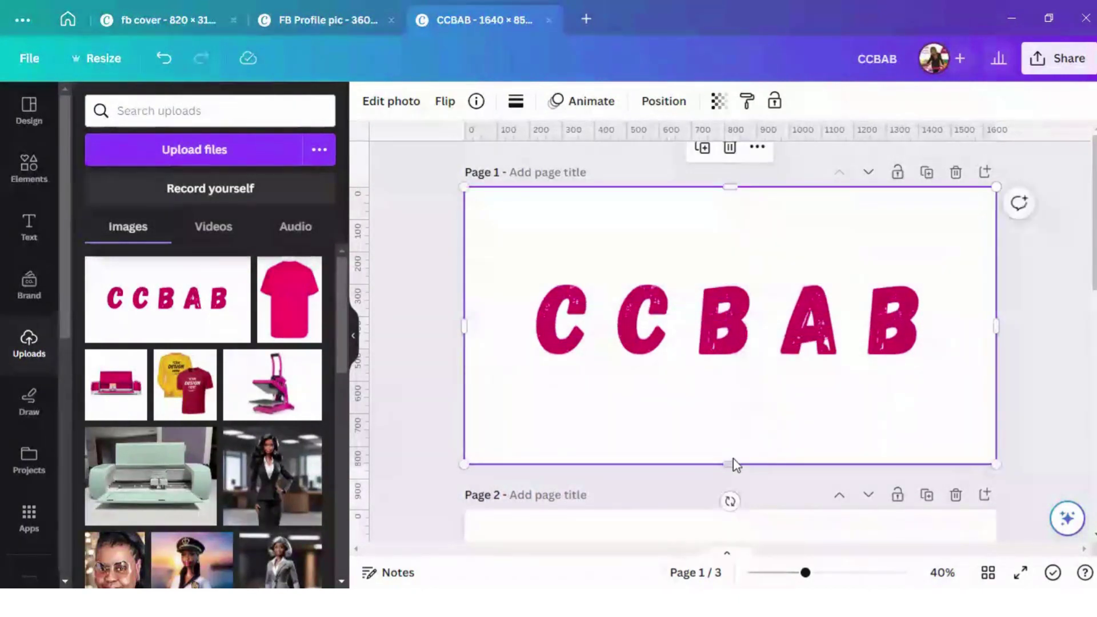
left_click_drag(735, 464, 729, 296)
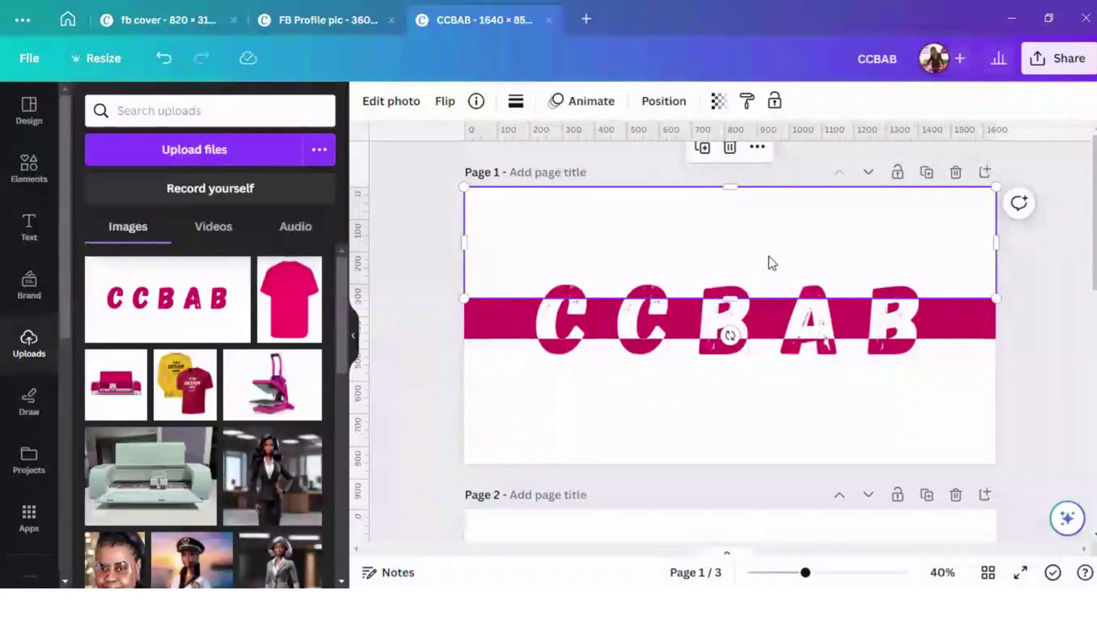
left_click(730, 147)
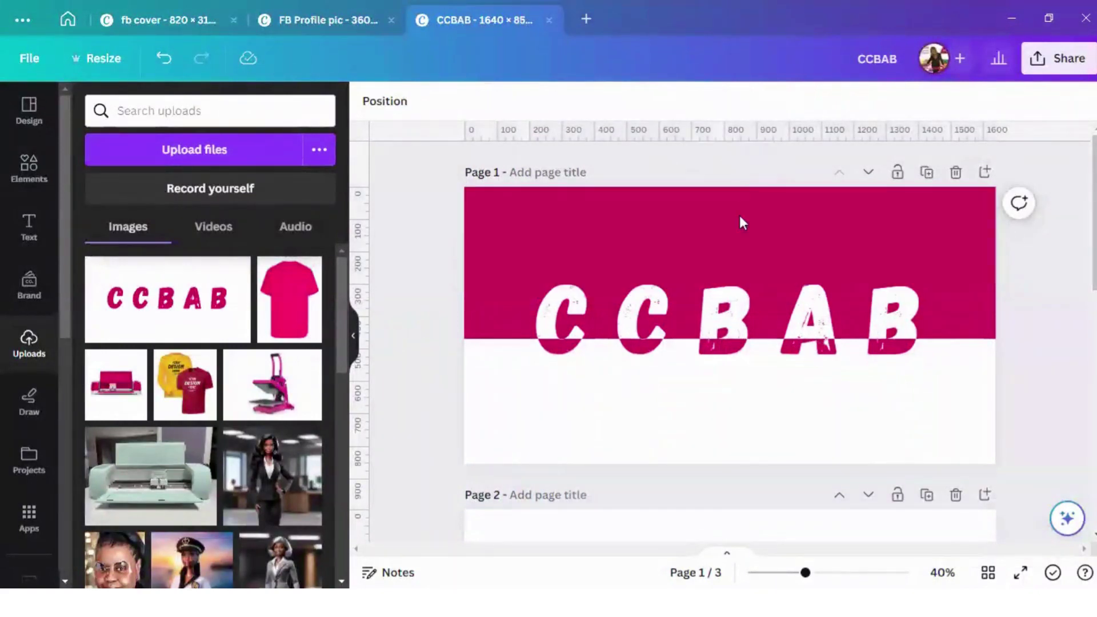
Raise the remaining image's upper crop edge to the middle of the CCBAB letters.
left_click(745, 351)
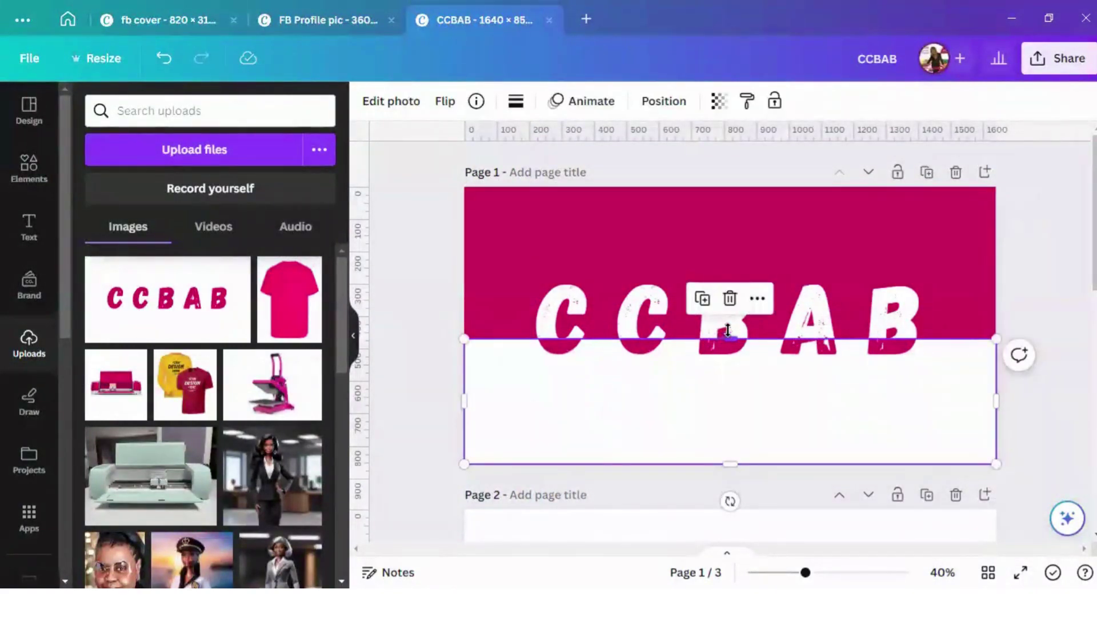
left_click_drag(728, 330, 727, 315)
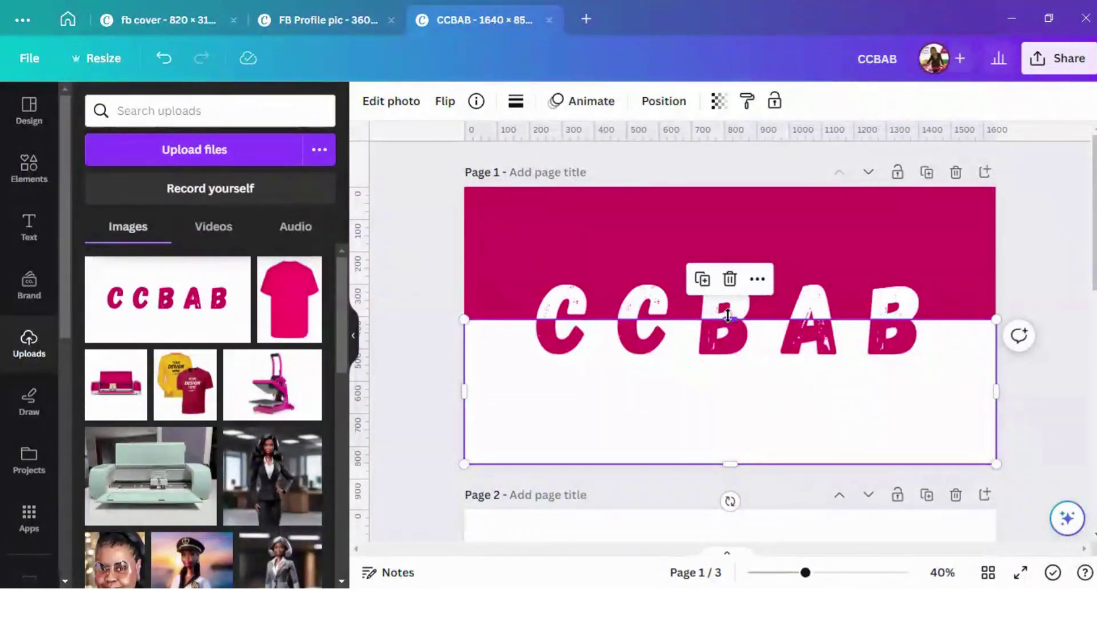
left_click(1057, 232)
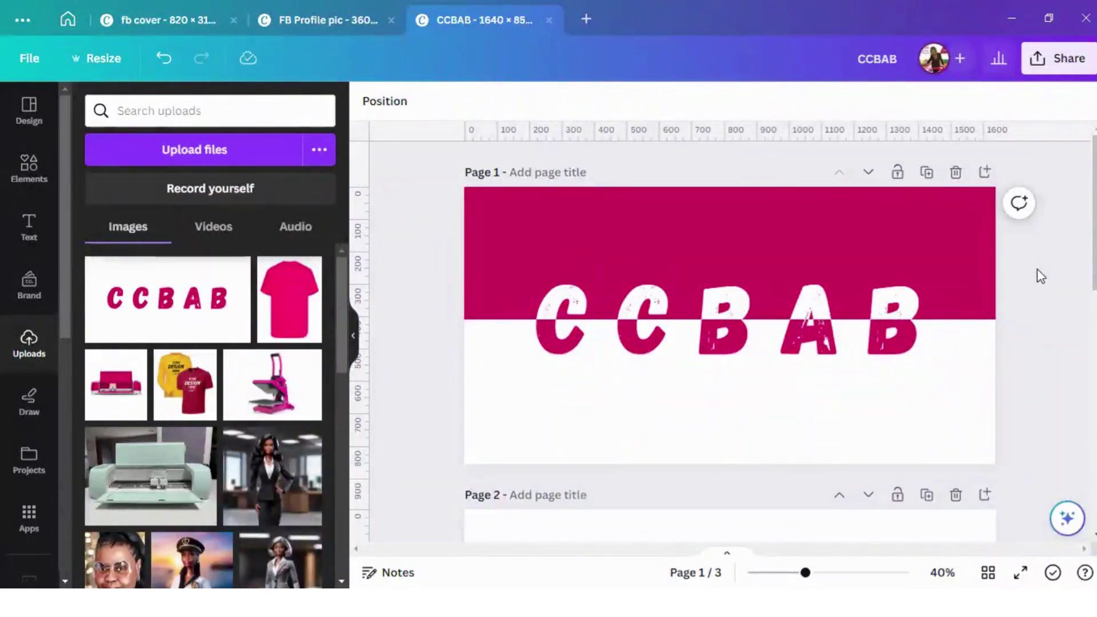
Restore the image to full height and crop away its right half to split the heading vertically through the middle B.
left_click(730, 326)
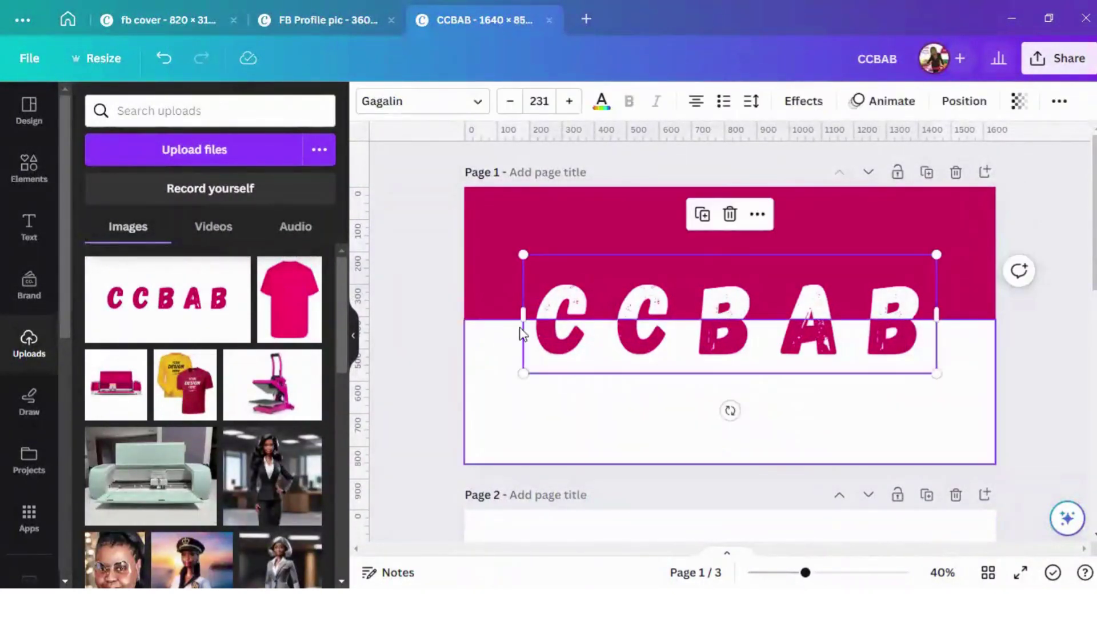
left_click(490, 331)
left_click_drag(729, 296, 742, 186)
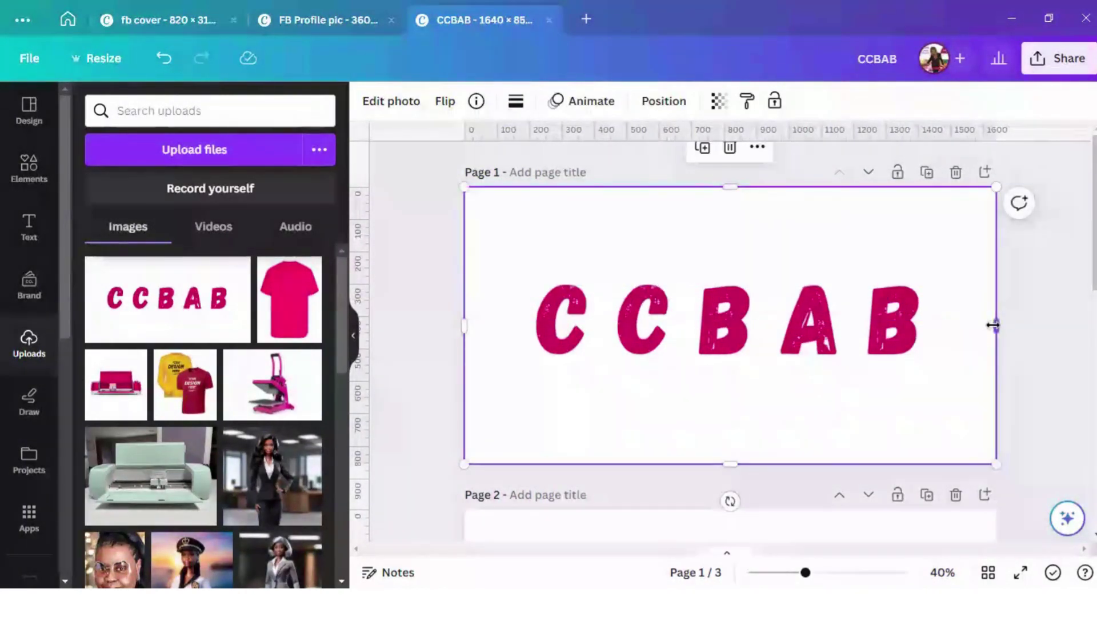
left_click_drag(996, 326, 725, 335)
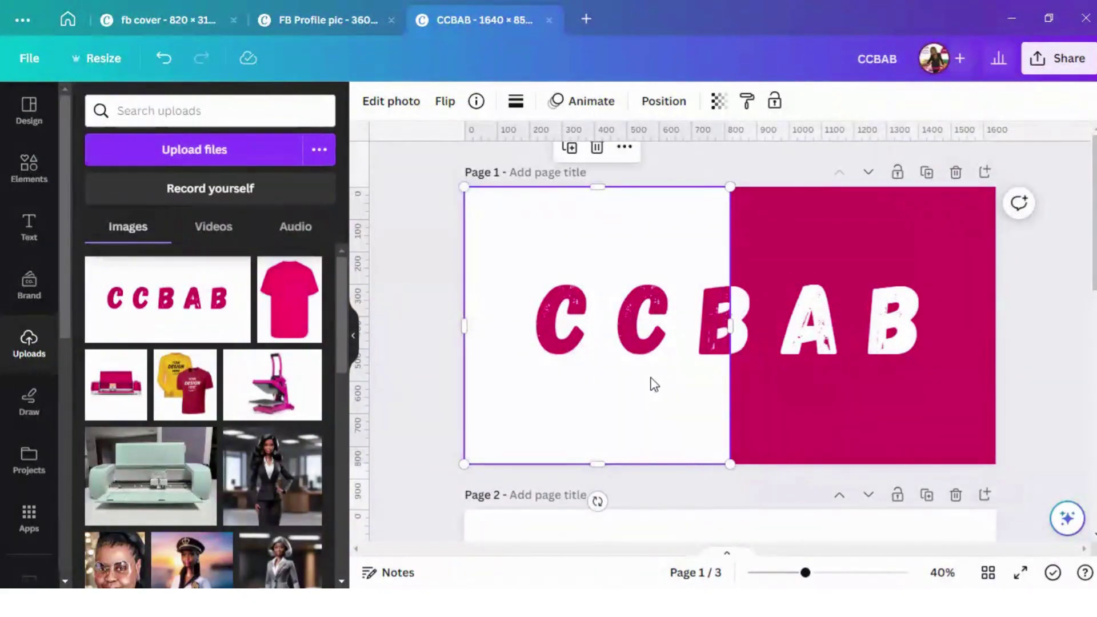
left_click(597, 150)
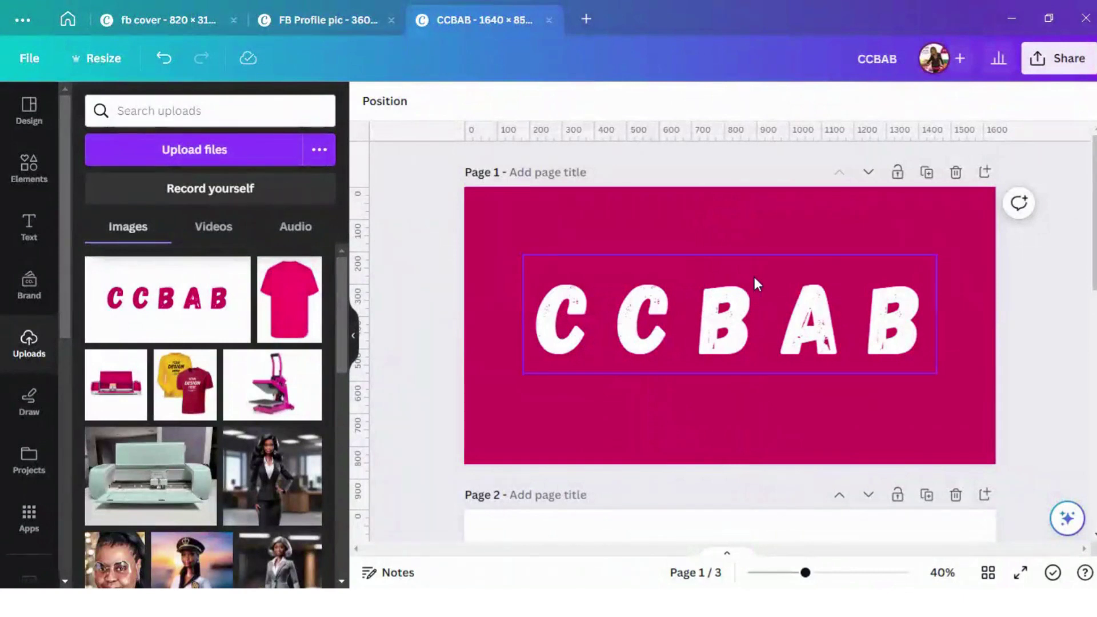
left_click(163, 60)
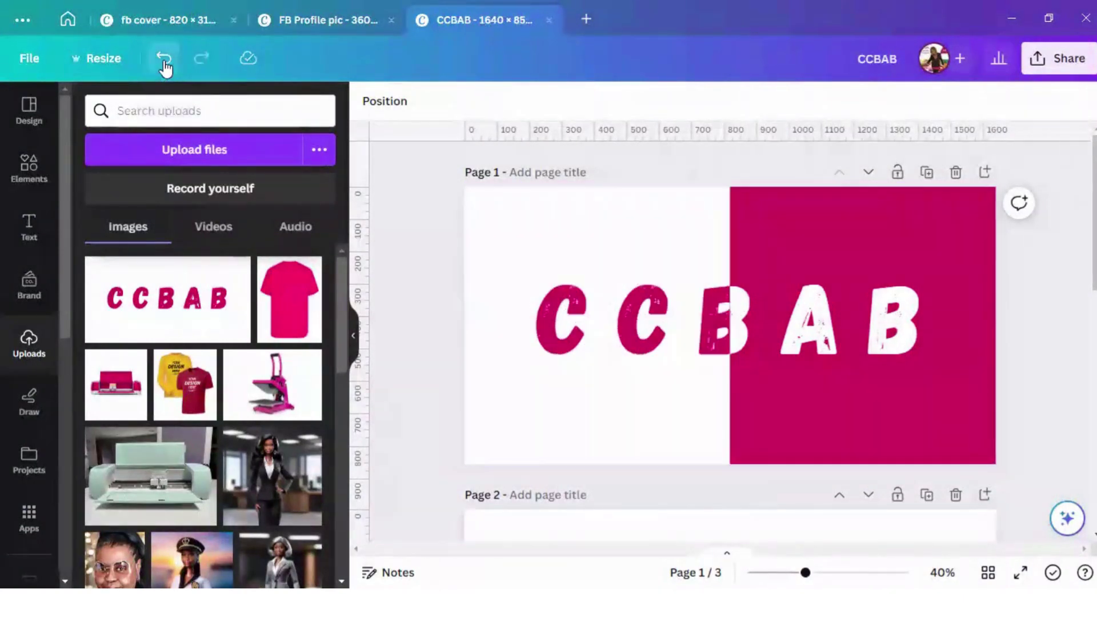
Try a page-wide duplicate of the left-half image cropped to the upper part of the page, and delete the duplicate.
left_click(641, 256)
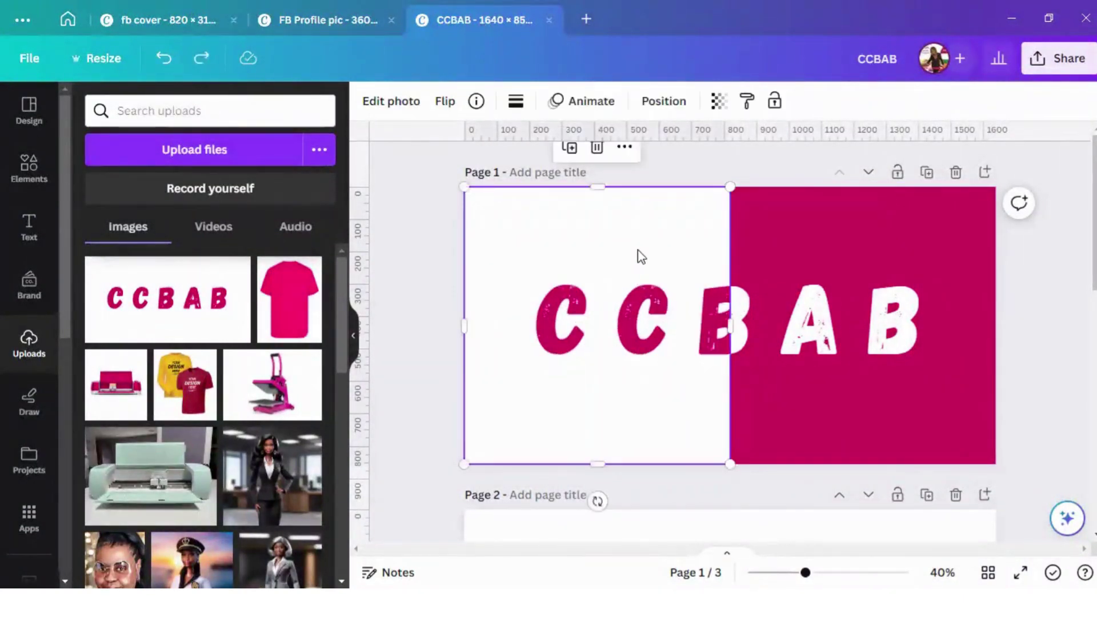
left_click(570, 149)
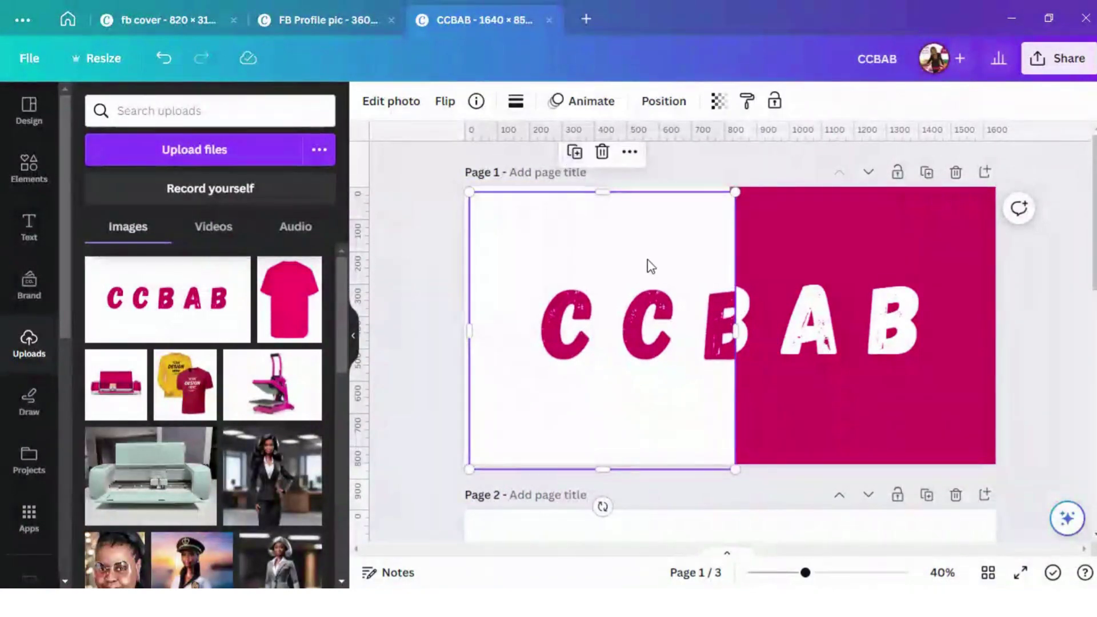
left_click_drag(646, 265, 641, 258)
left_click_drag(726, 330, 997, 323)
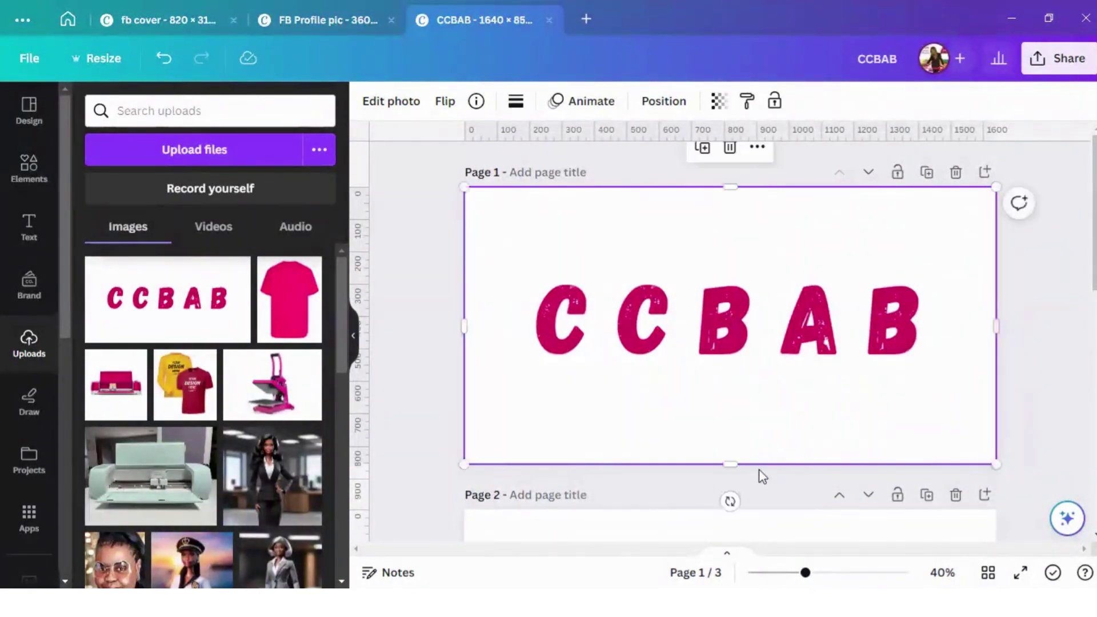
left_click_drag(732, 462, 755, 315)
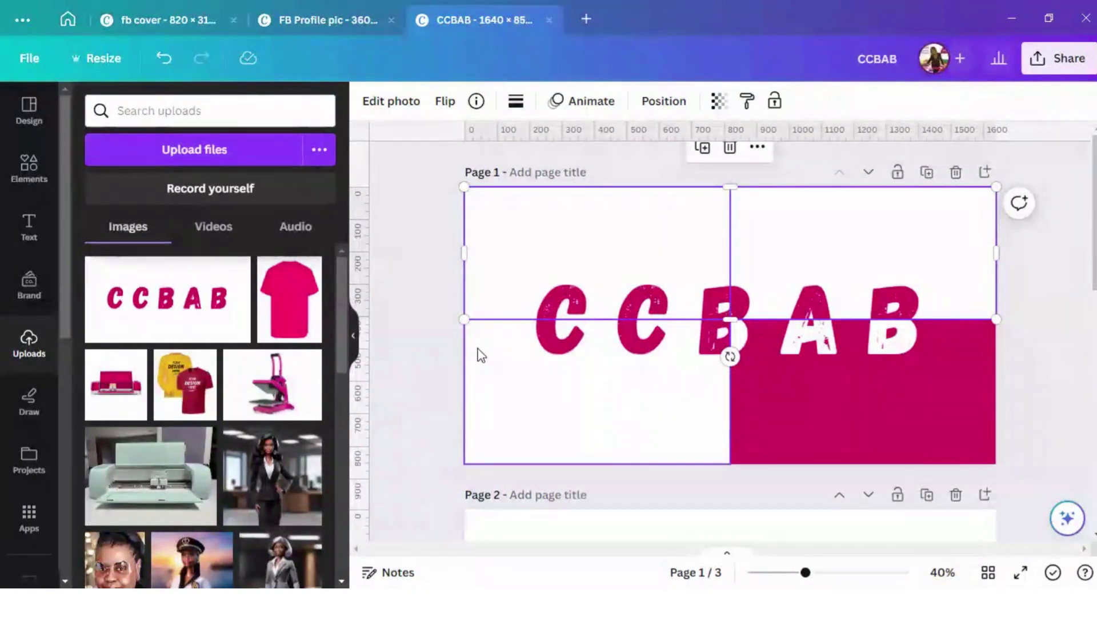
left_click(730, 148)
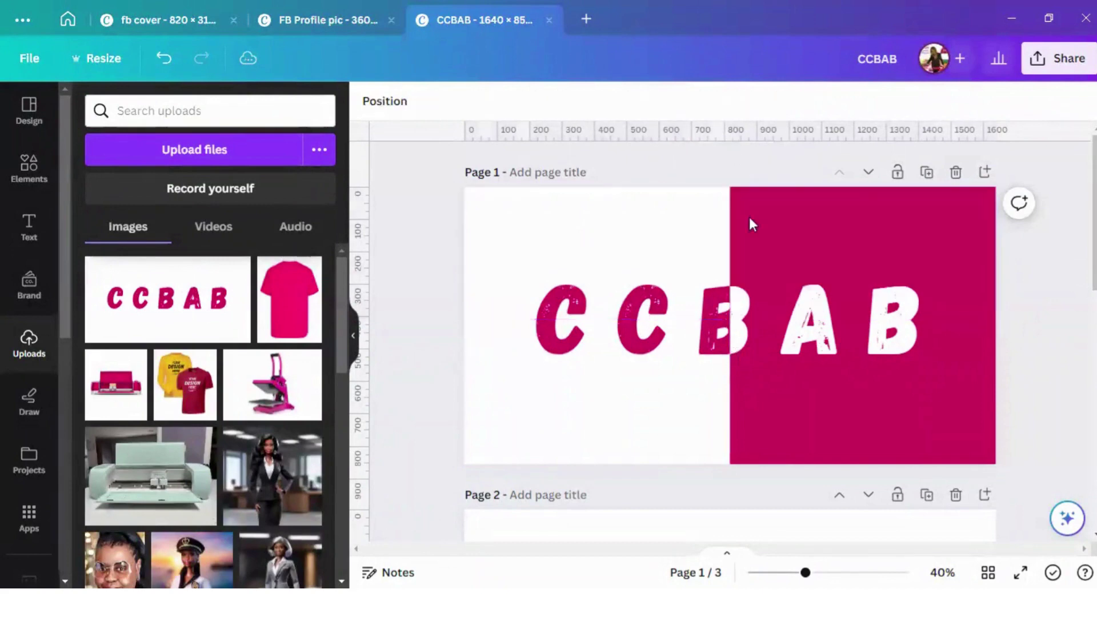
Extend the CCBAB image to the full page width and crop it from above to the middle of the letters.
left_click(722, 332)
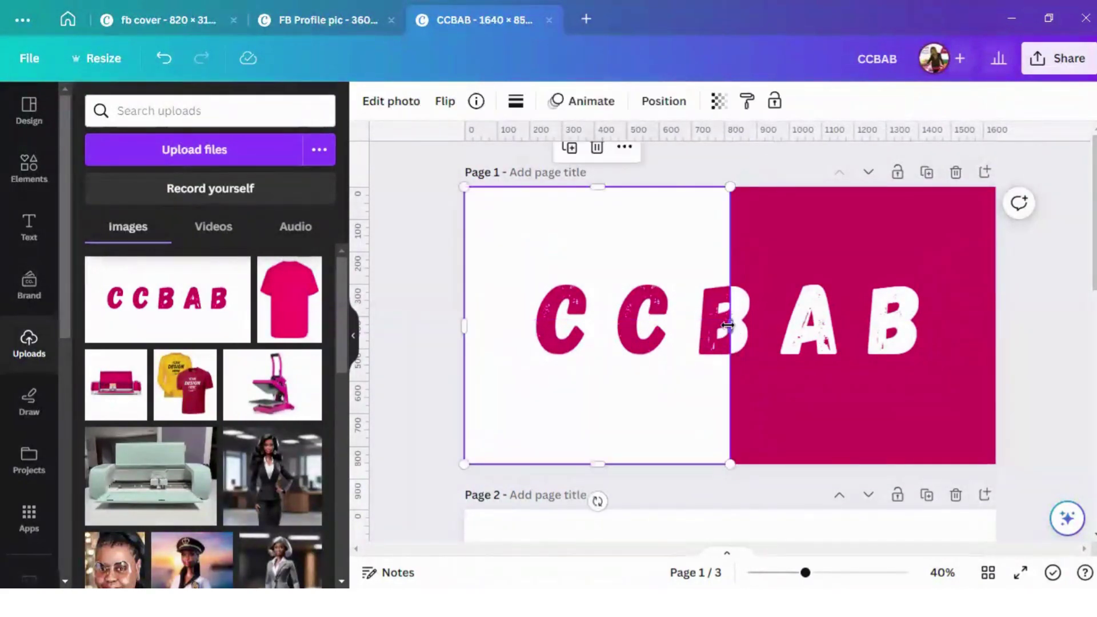
left_click_drag(728, 325, 996, 317)
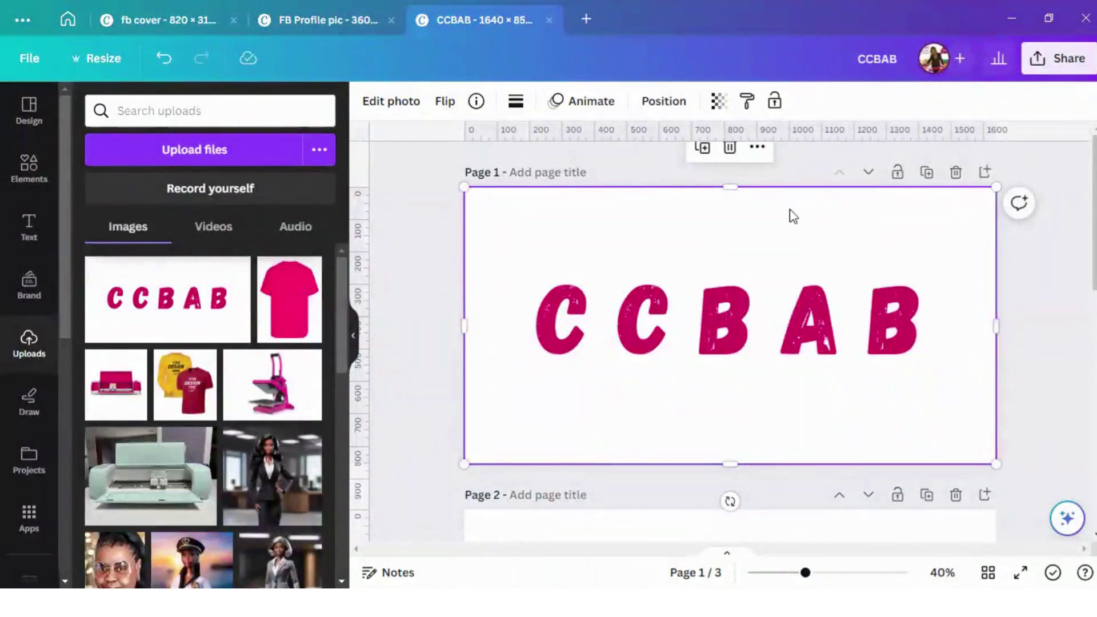
left_click_drag(727, 186, 724, 320)
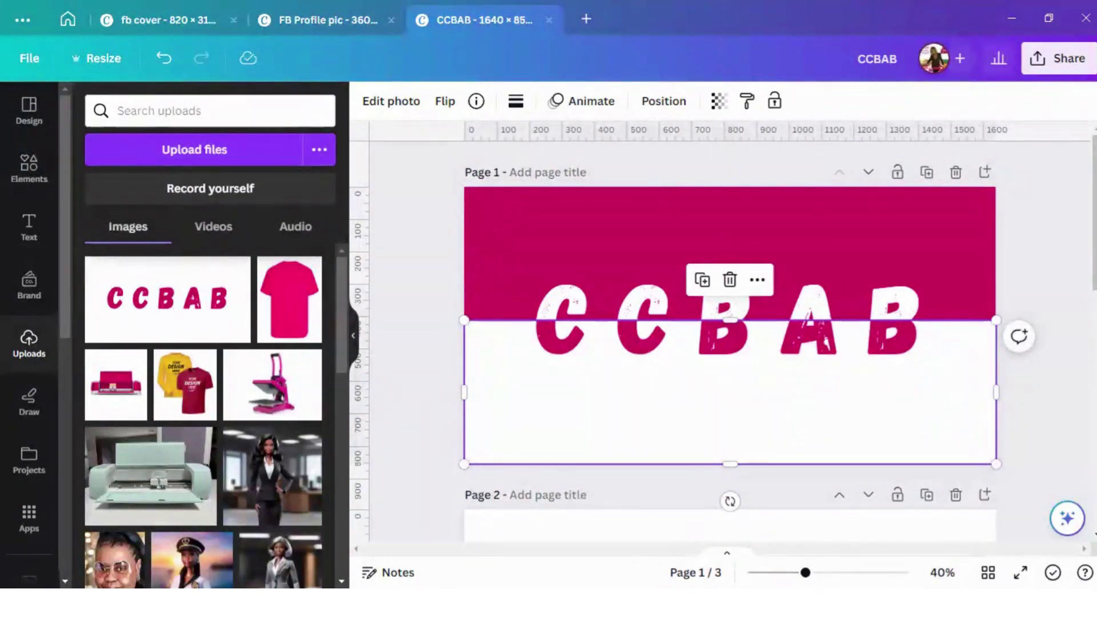
left_click(448, 311)
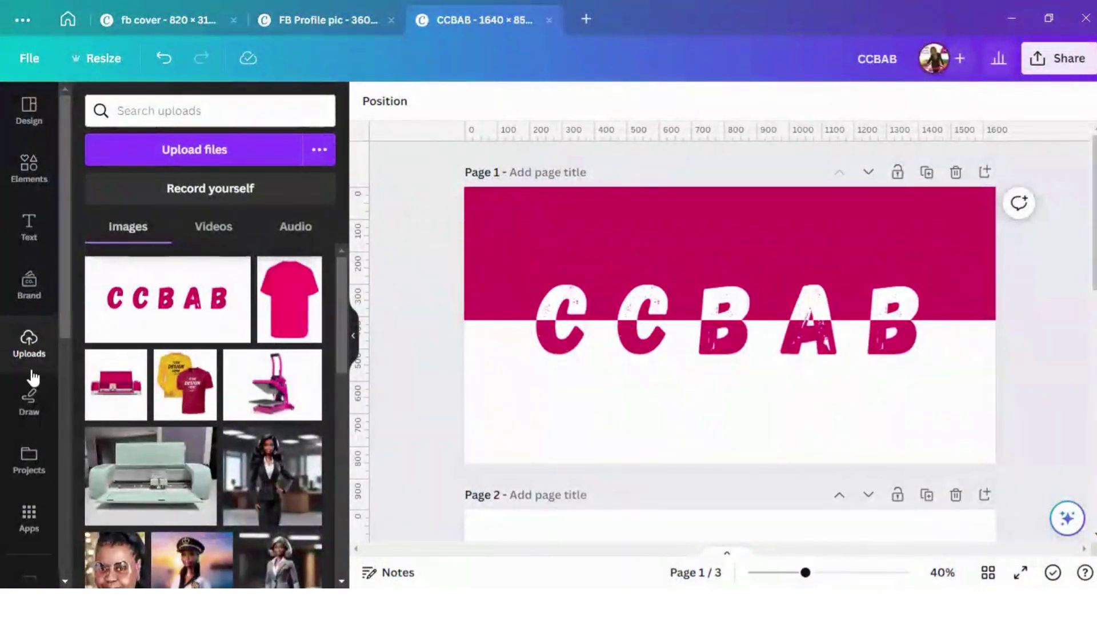
Insert the uploaded dark pink cutting machine image on page 1 and remove its background.
left_click(112, 402)
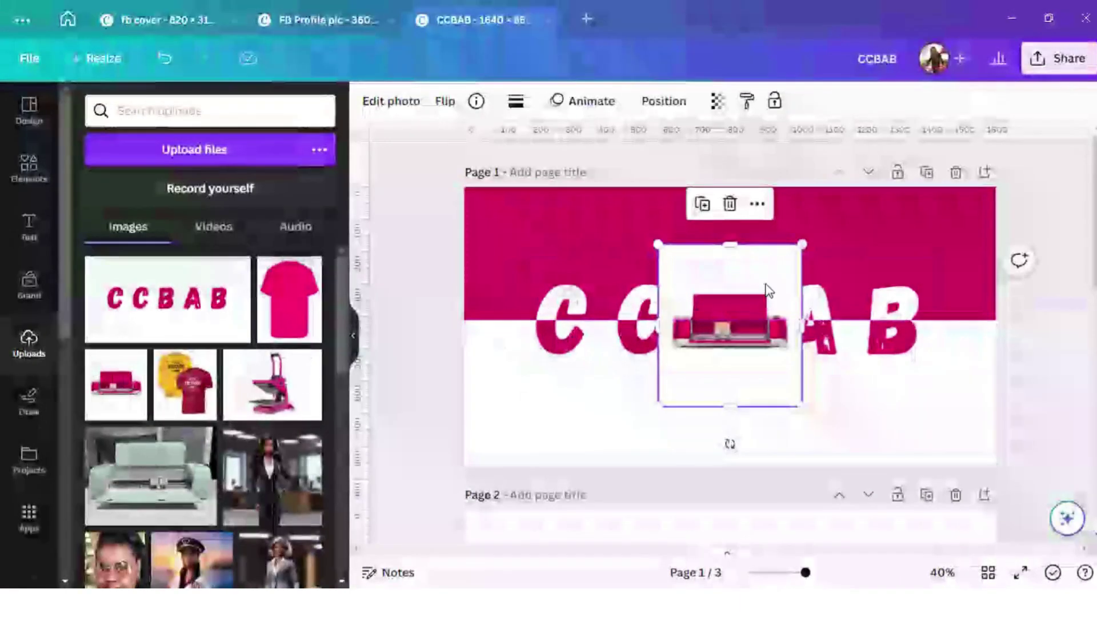
left_click_drag(766, 293, 582, 333)
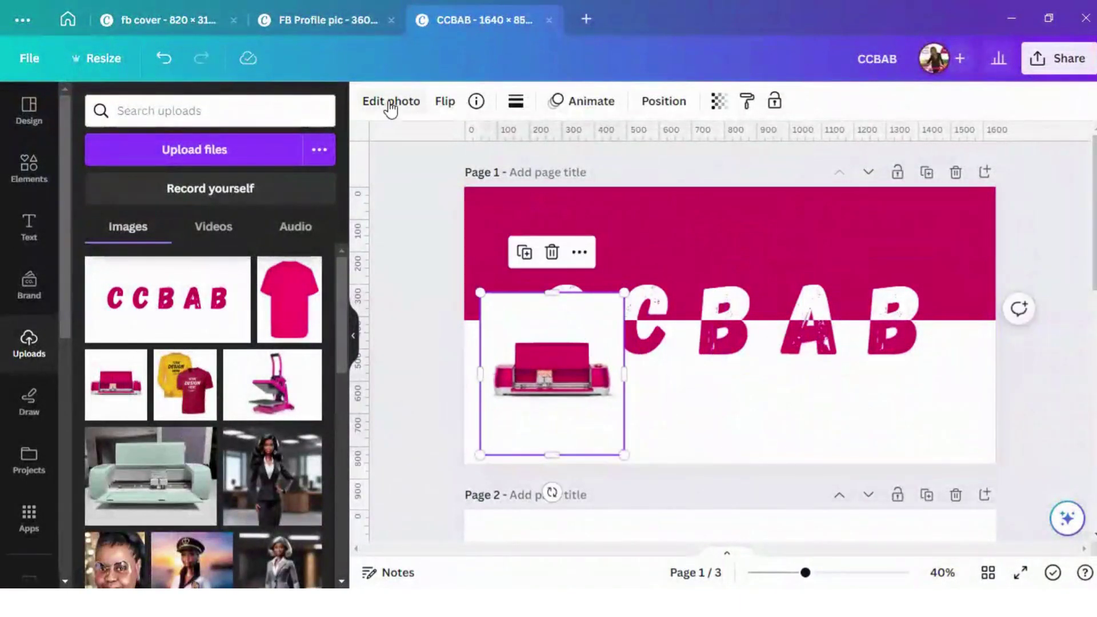
left_click(391, 103)
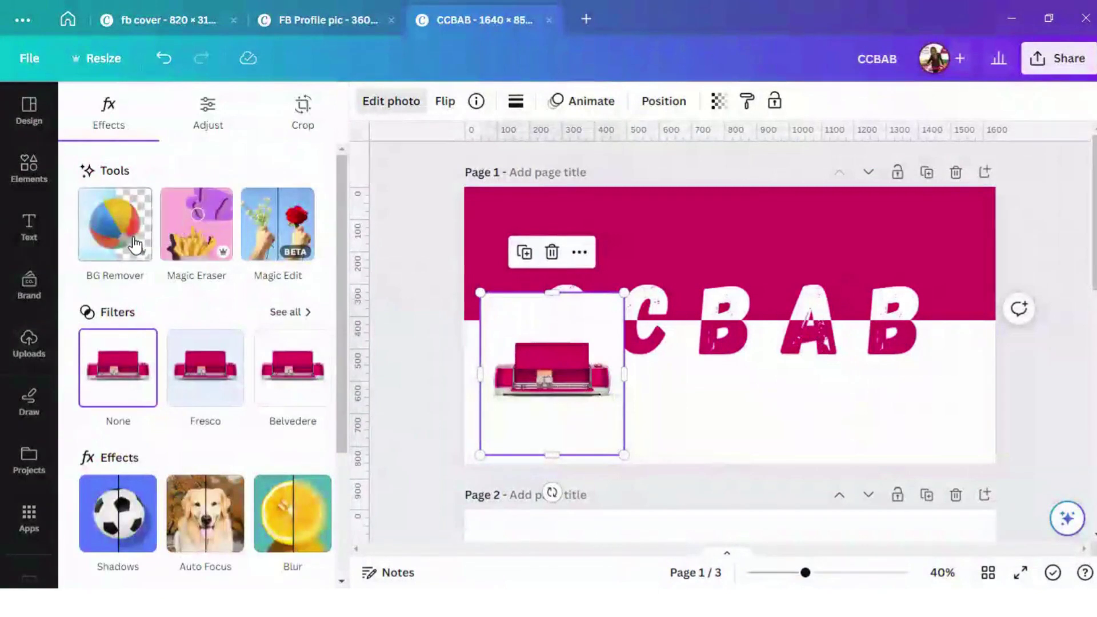
left_click(134, 246)
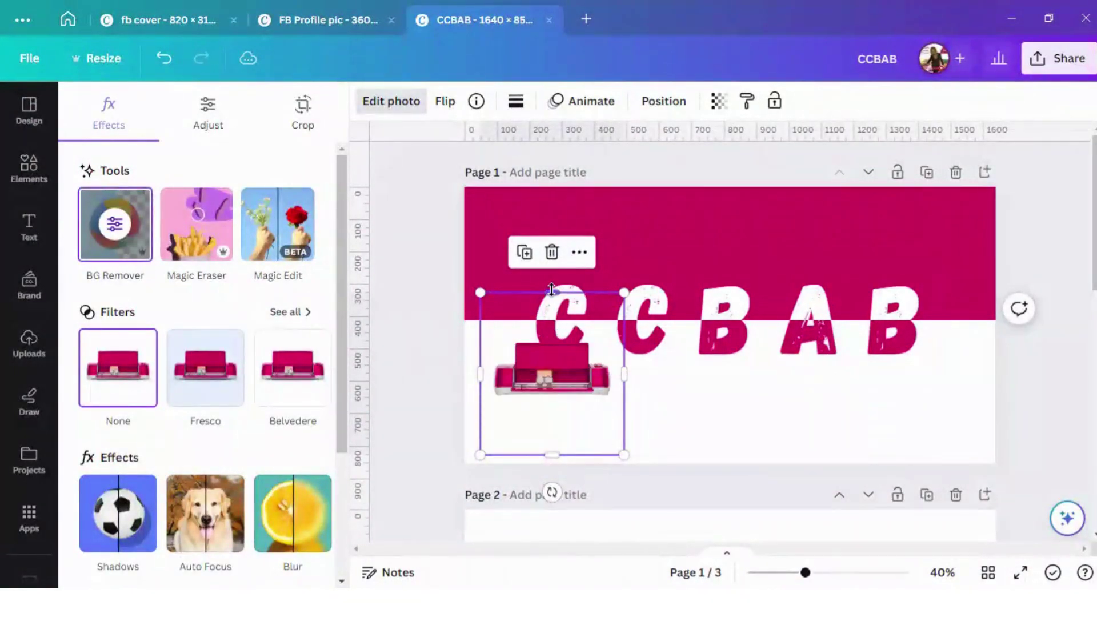
Crop the empty space above and below the cutting machine and place it in the lower-right corner of page 1.
left_click_drag(552, 289, 551, 331)
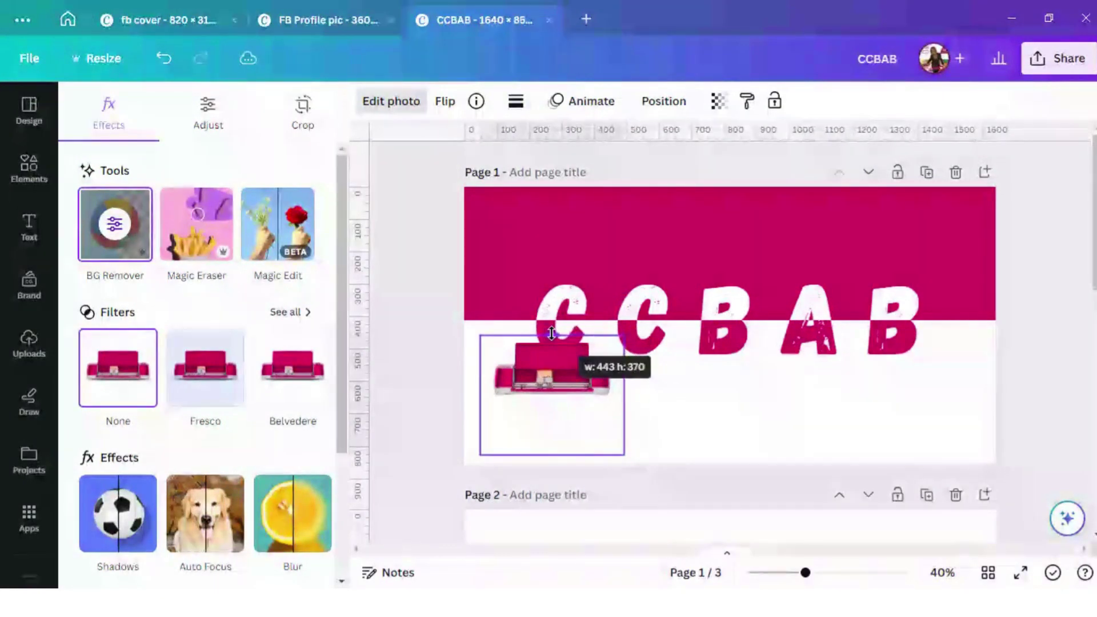
left_click_drag(552, 455, 554, 400)
left_click_drag(571, 362, 917, 382)
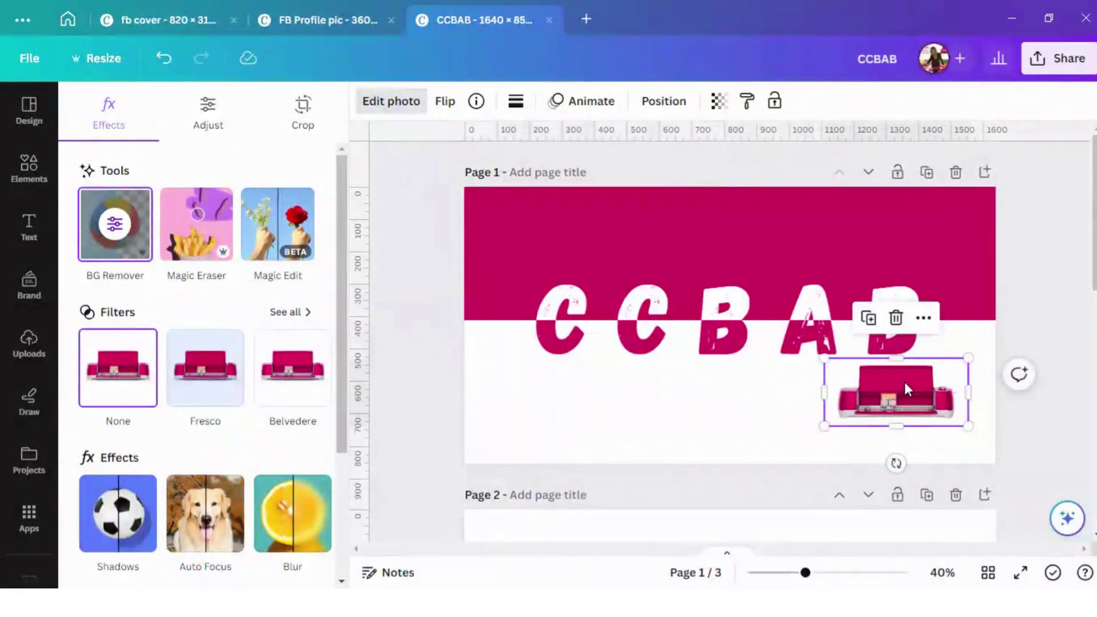
left_click(29, 355)
left_click_drag(917, 399, 921, 427)
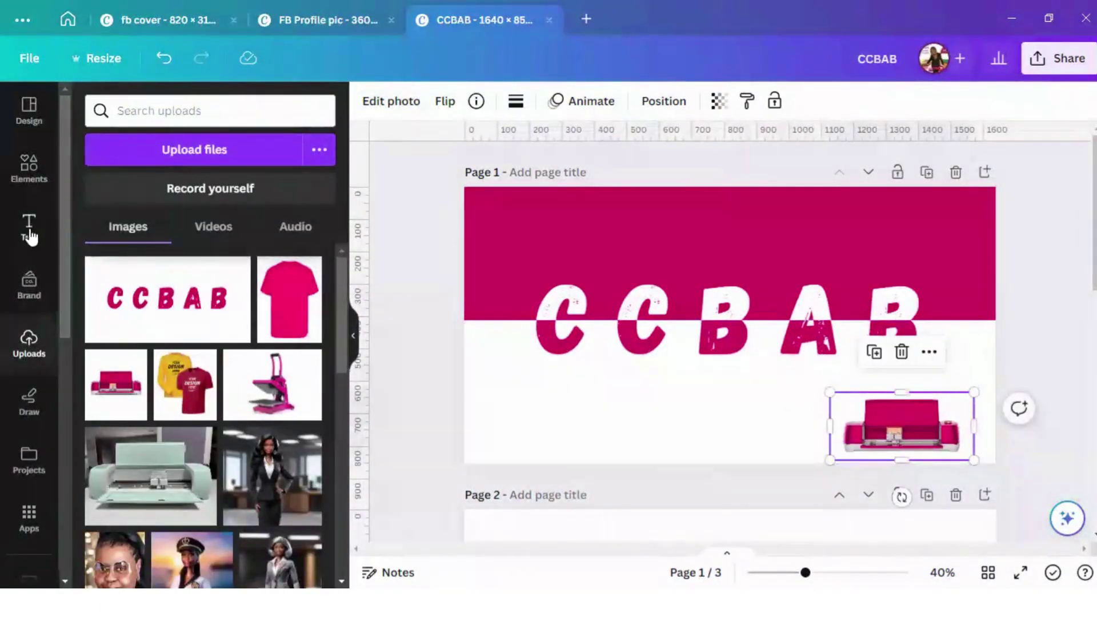
Add a heading reading "Cricut Crafting... The Beginning And Beyond" on page 1, scale it down to font size 28 on one line and reposition it.
left_click(31, 224)
left_click(176, 309)
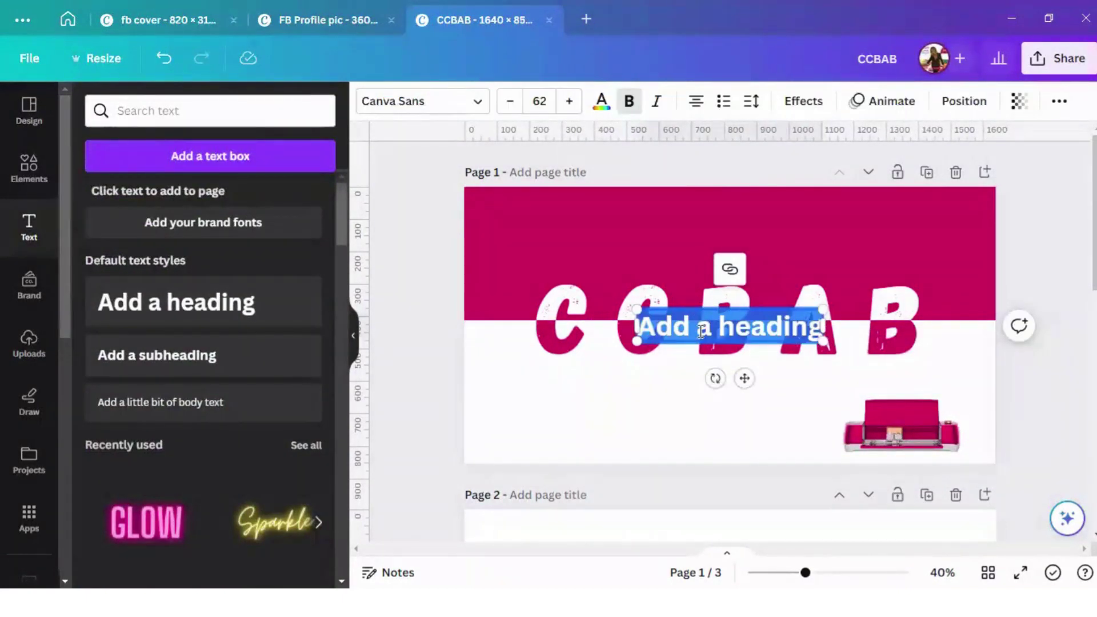
type("Cra")
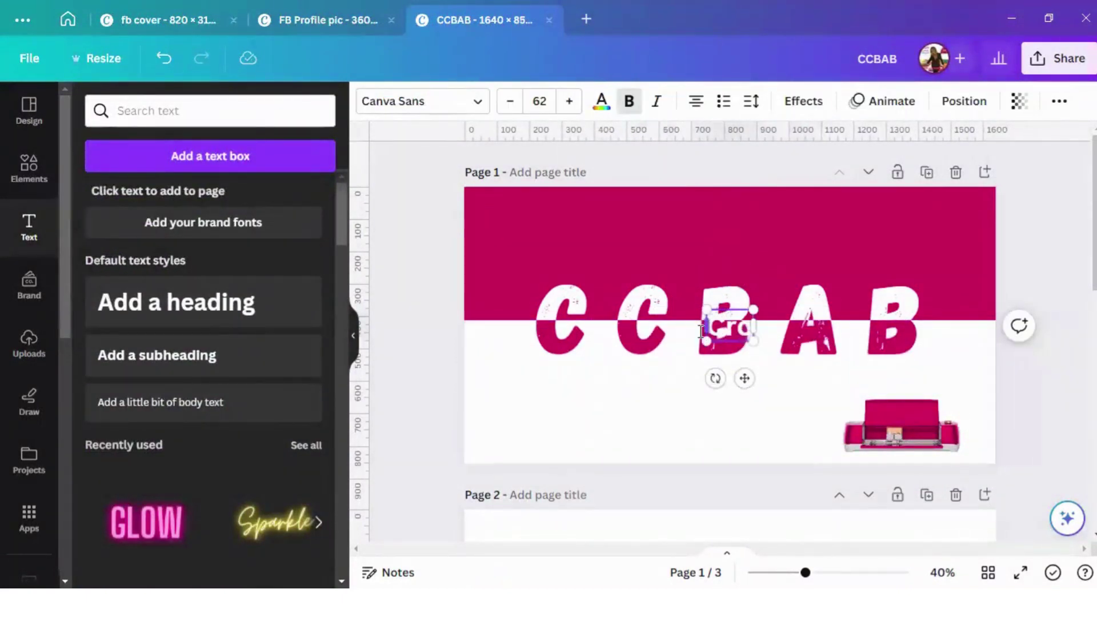
key("BackSpace")
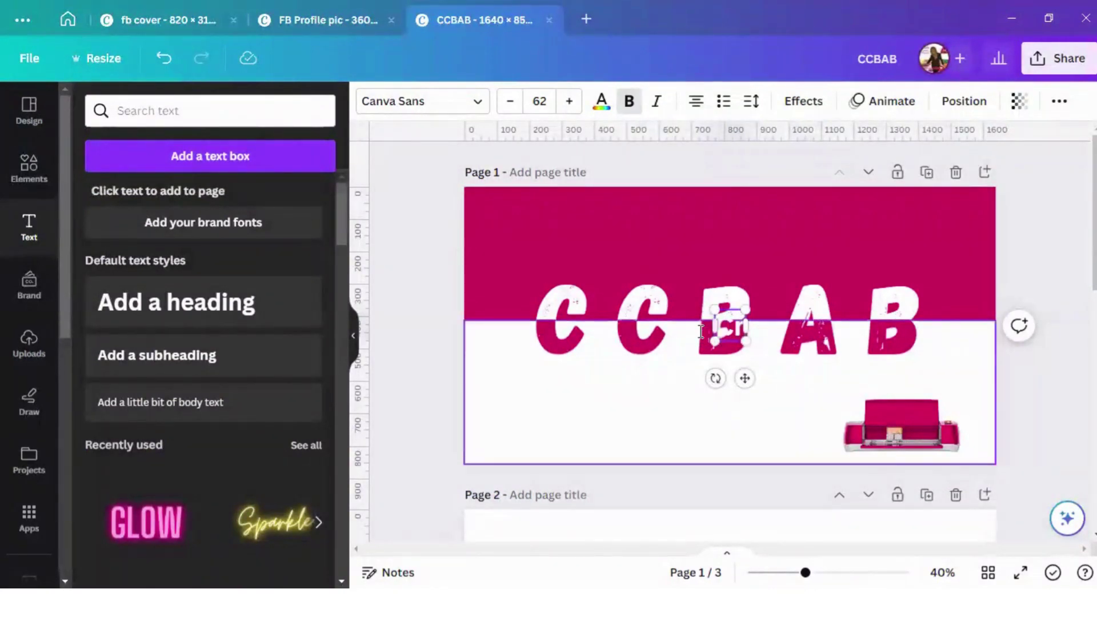
left_click_drag(745, 378, 684, 284)
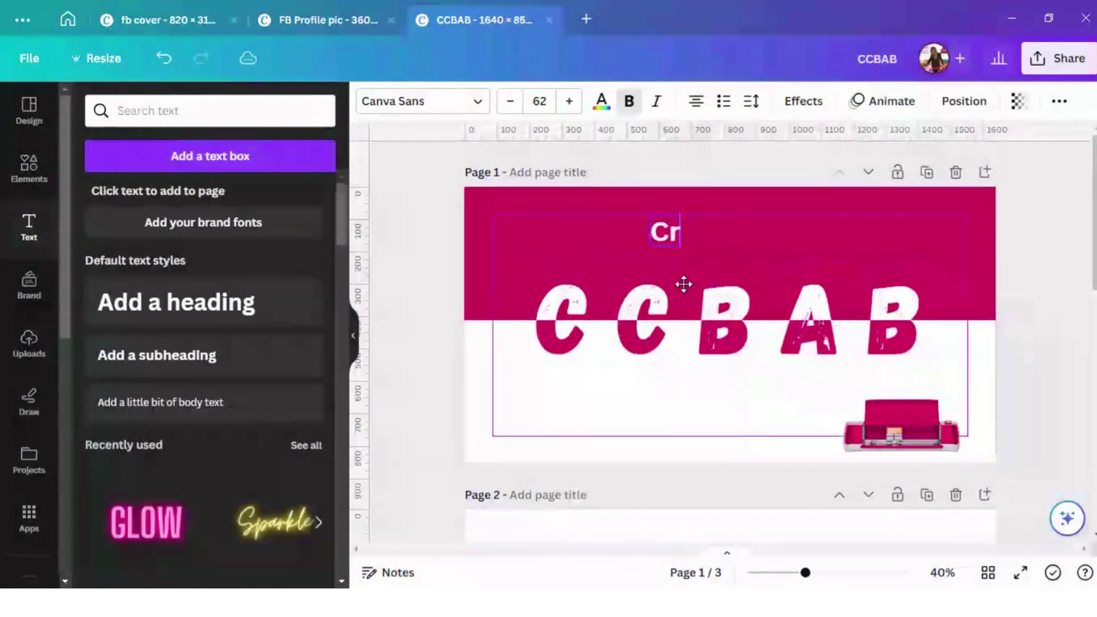
type("i")
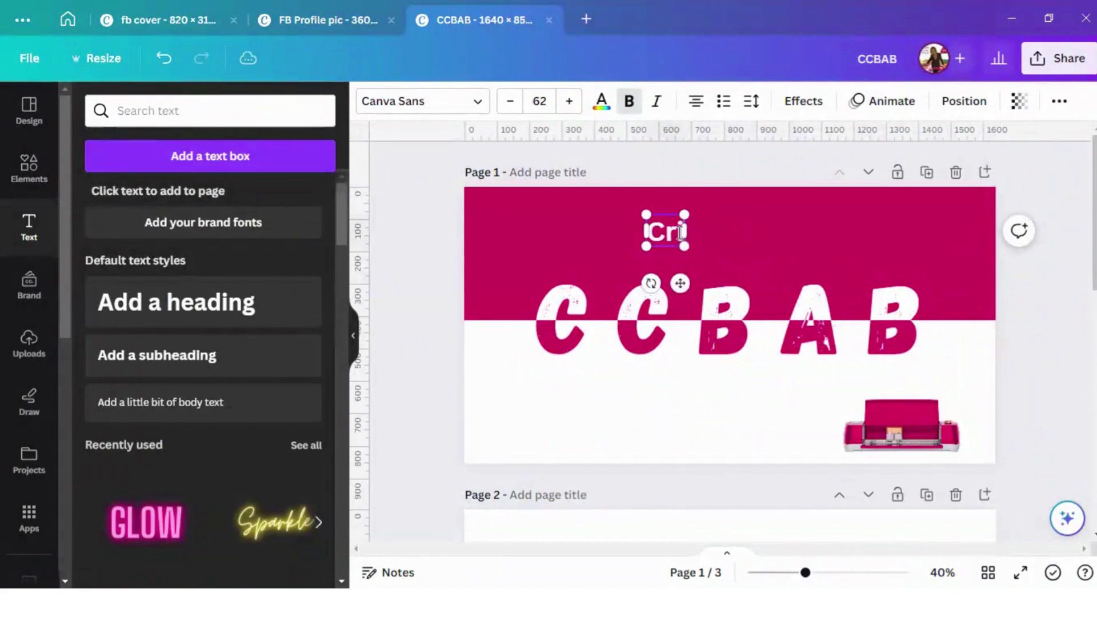
type("ci")
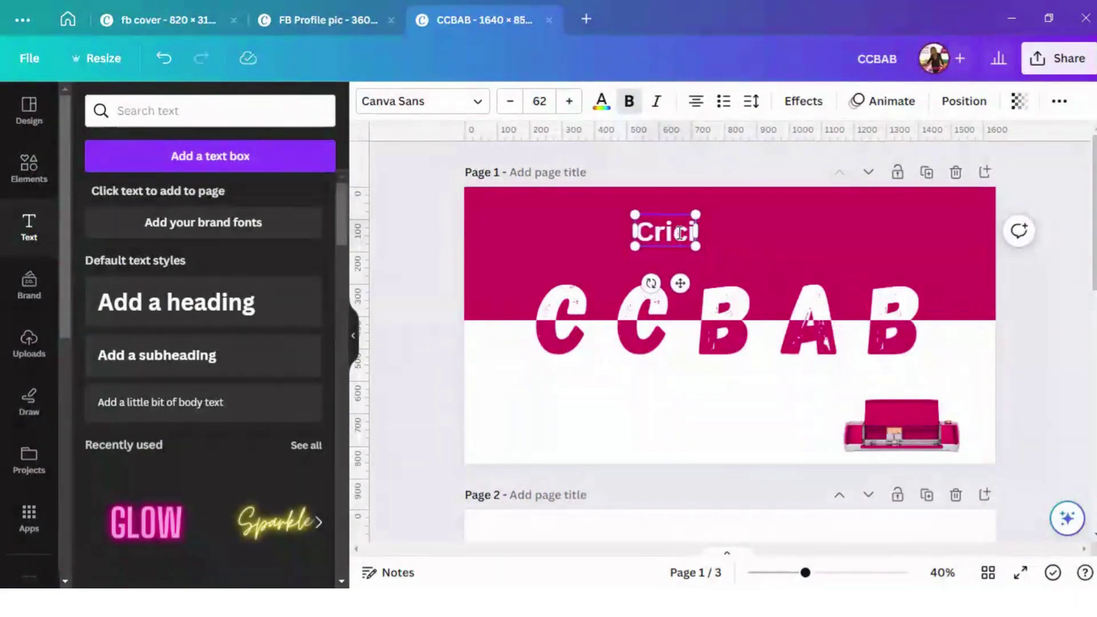
key("BackSpace")
type("ut Crafting")
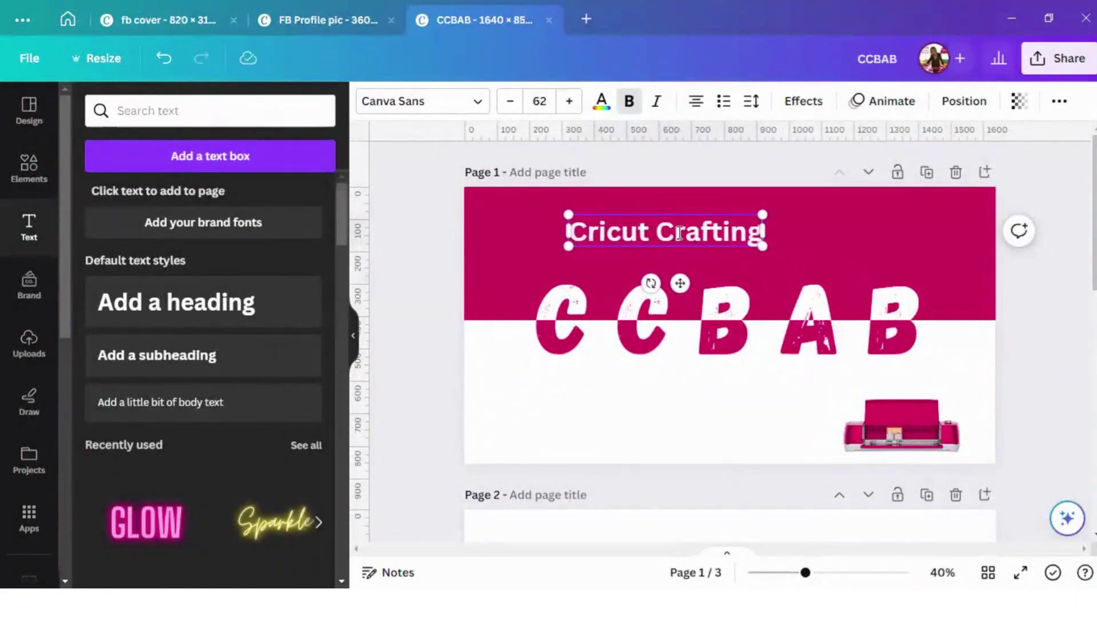
type("... The")
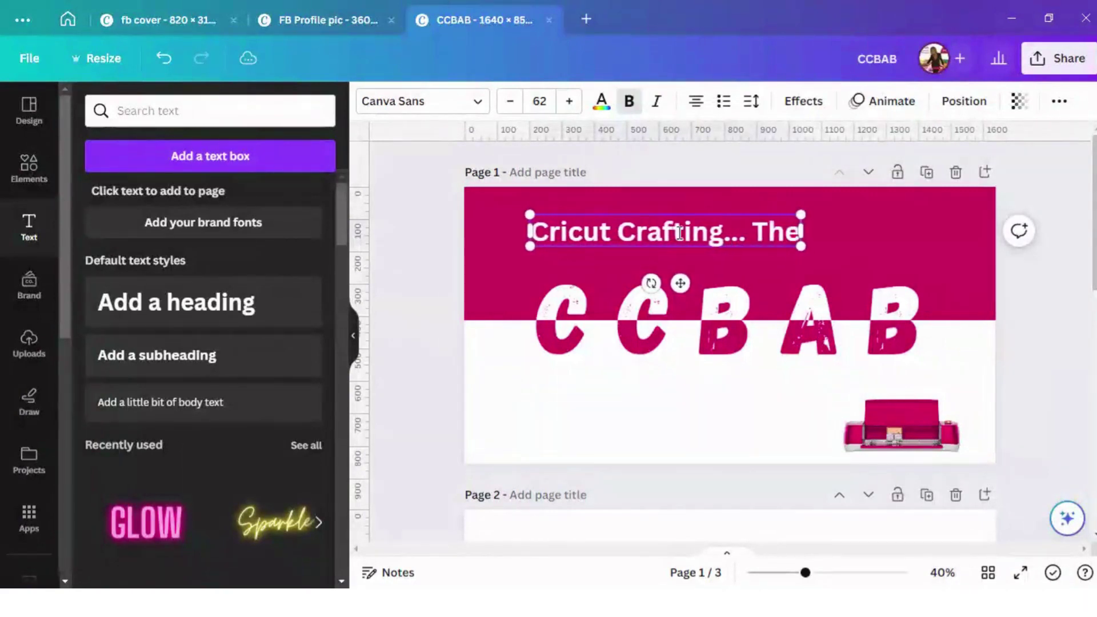
type(" Beginning")
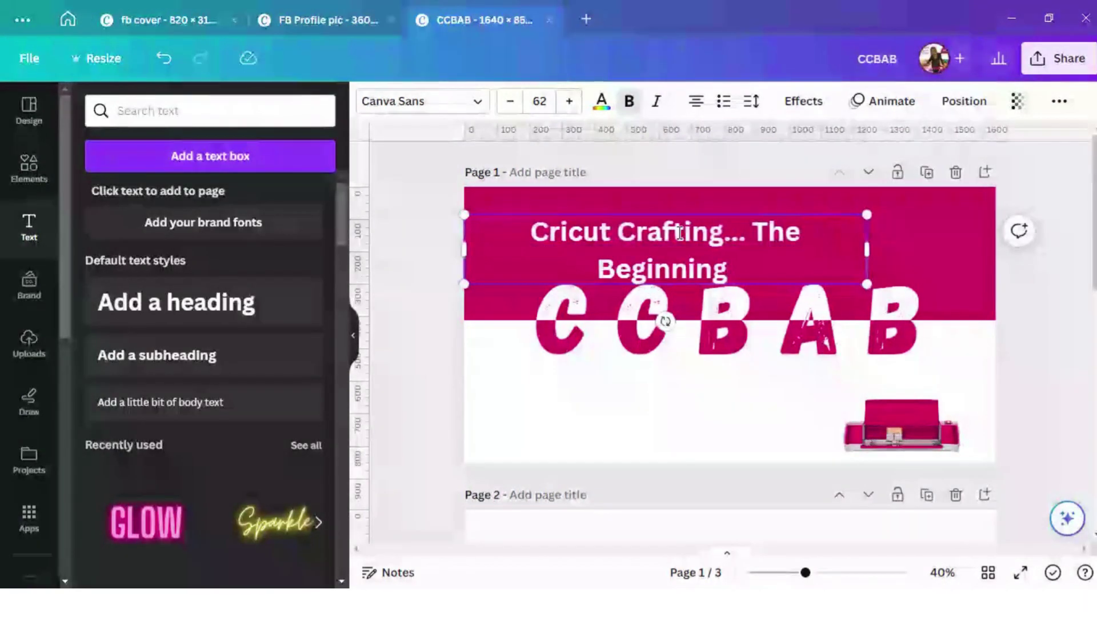
type(" And")
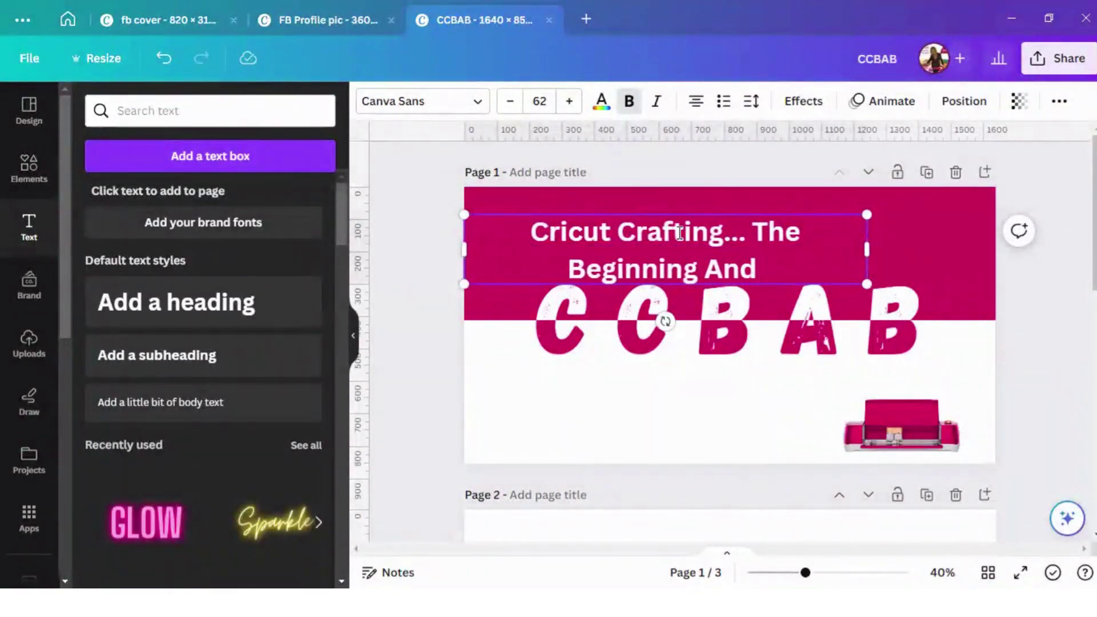
type(" Beyon")
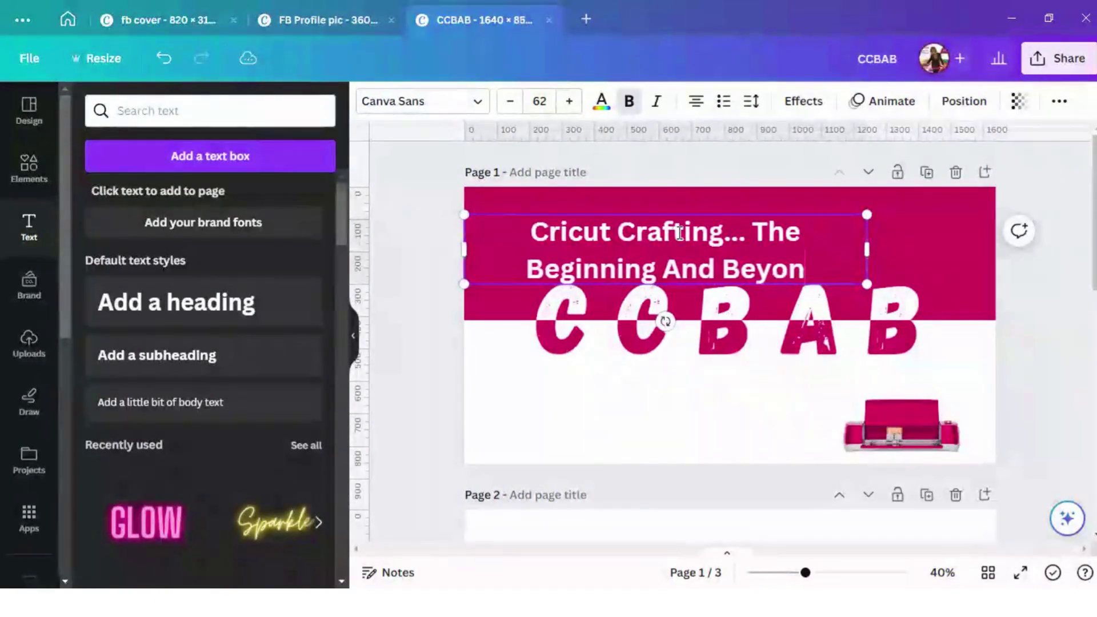
type("d")
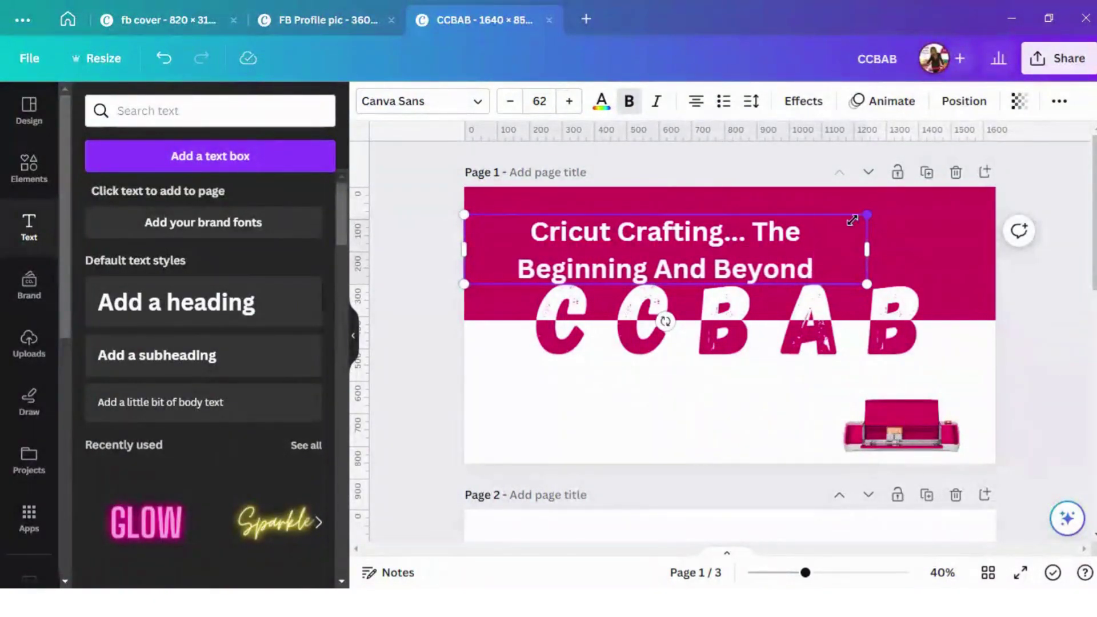
left_click_drag(852, 220, 742, 265)
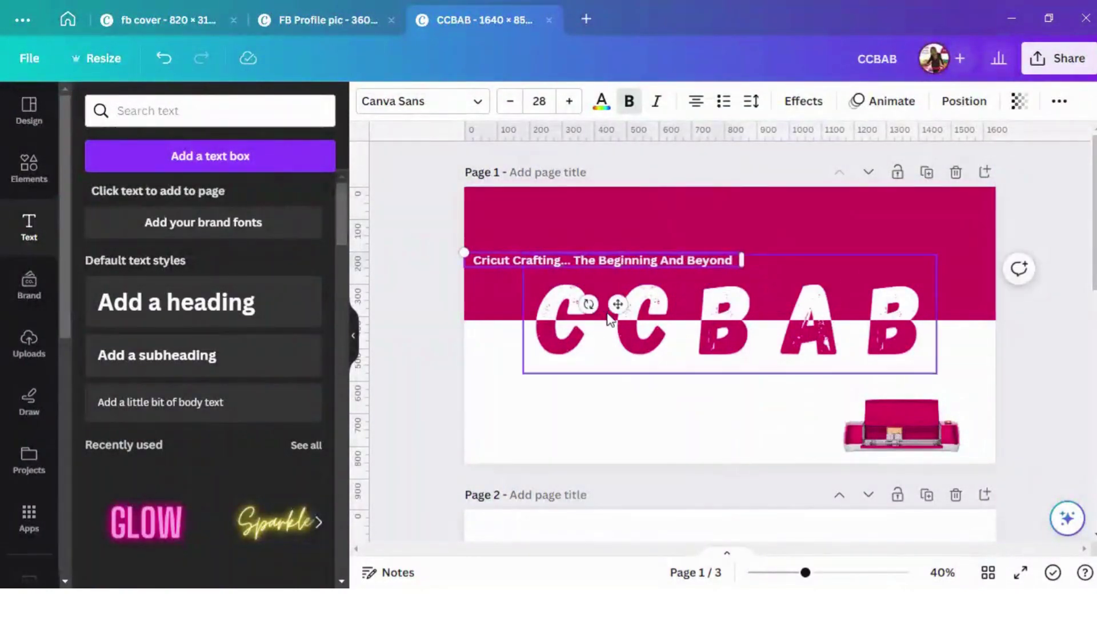
left_click_drag(626, 262, 739, 307)
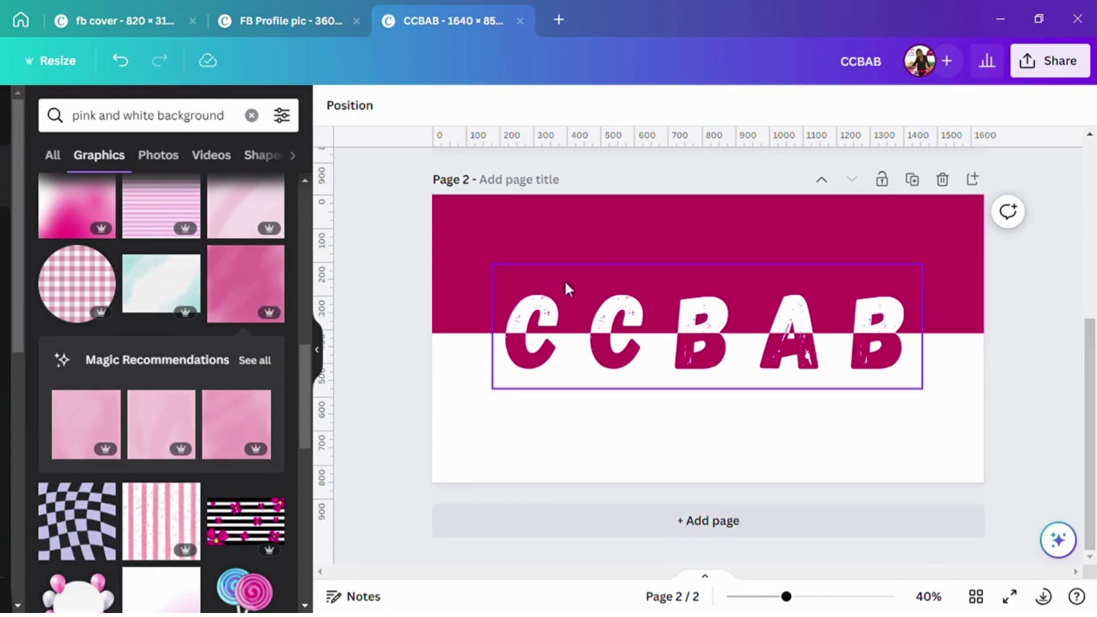
Duplicate the white CCBAB text on page 2 and color the copy black (#000000).
left_click(368, 105)
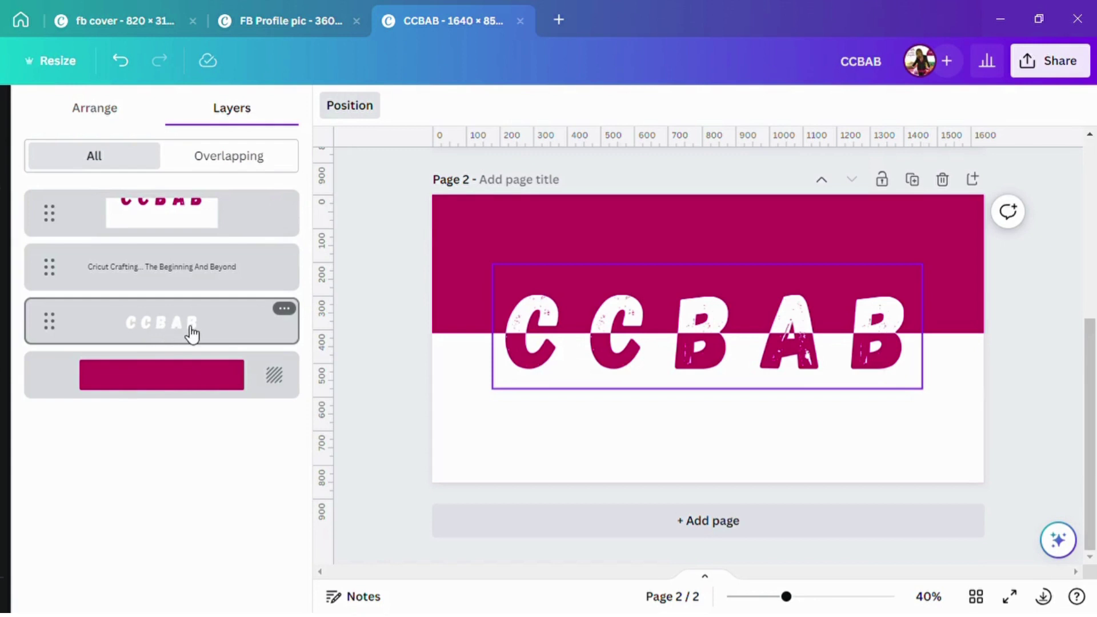
left_click(214, 328)
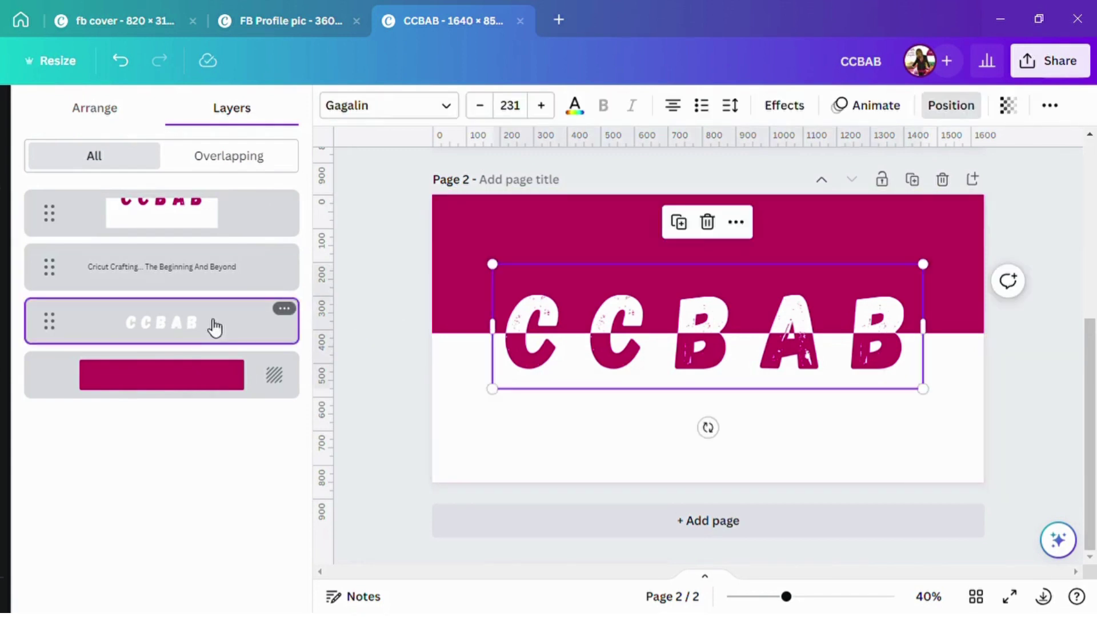
left_click(689, 228)
double_click(707, 324)
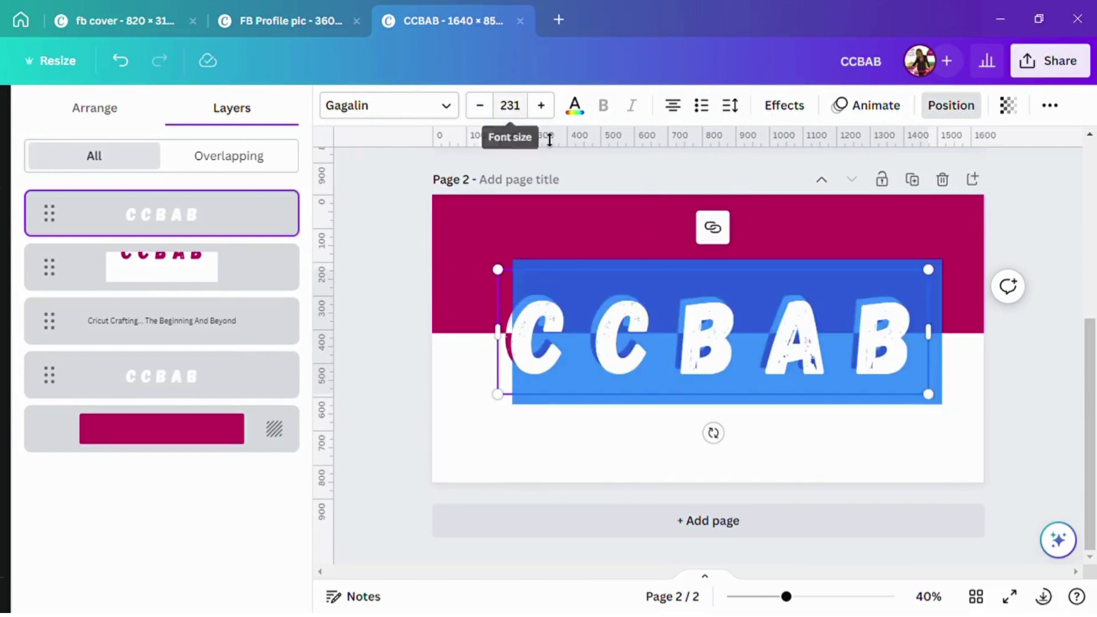
left_click(574, 105)
left_click(95, 207)
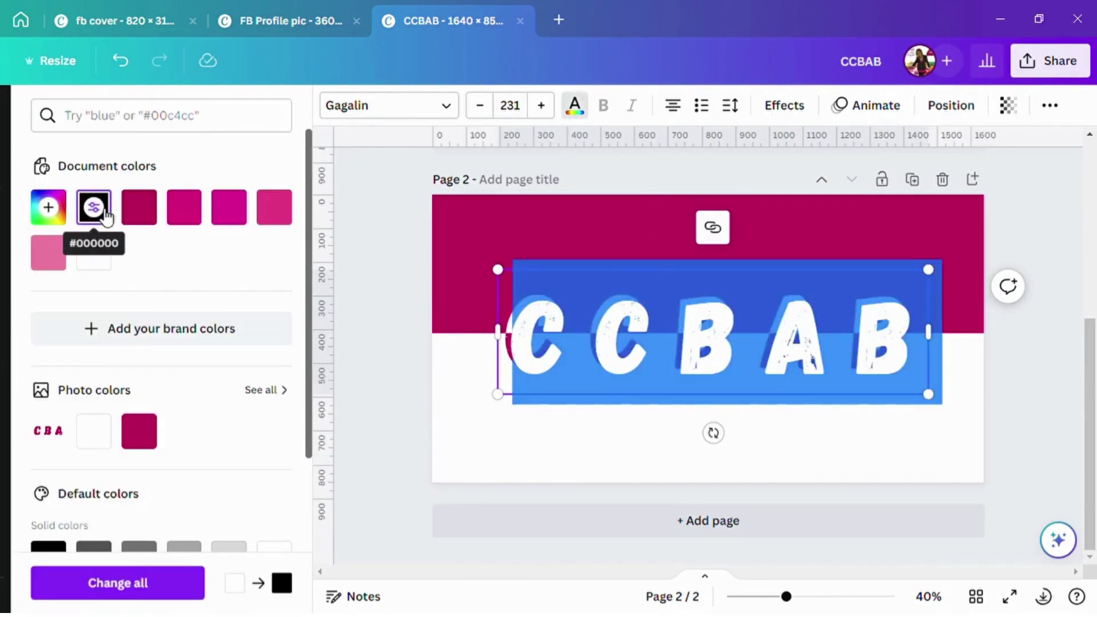
left_click(104, 218)
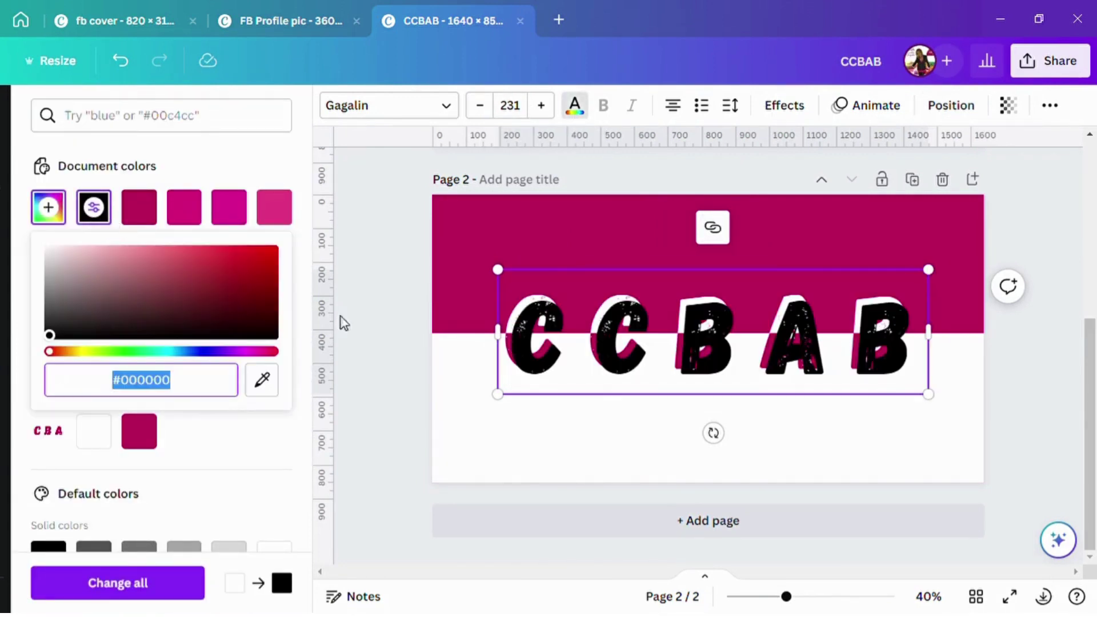
left_click(627, 380)
double_click(629, 367)
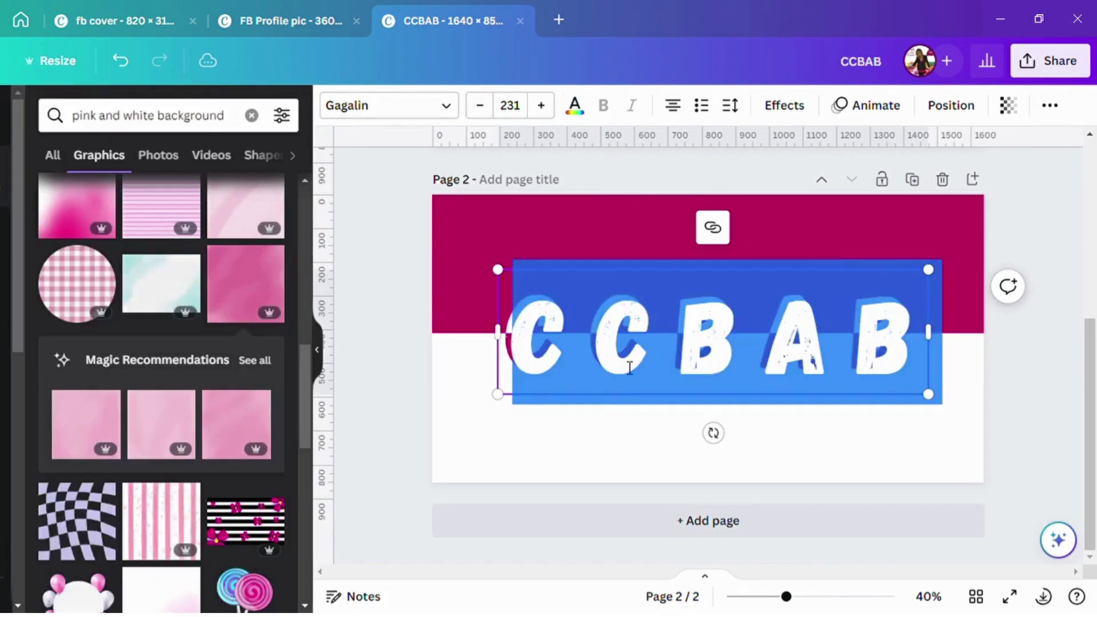
left_click(625, 367)
left_click_drag(625, 368, 610, 363)
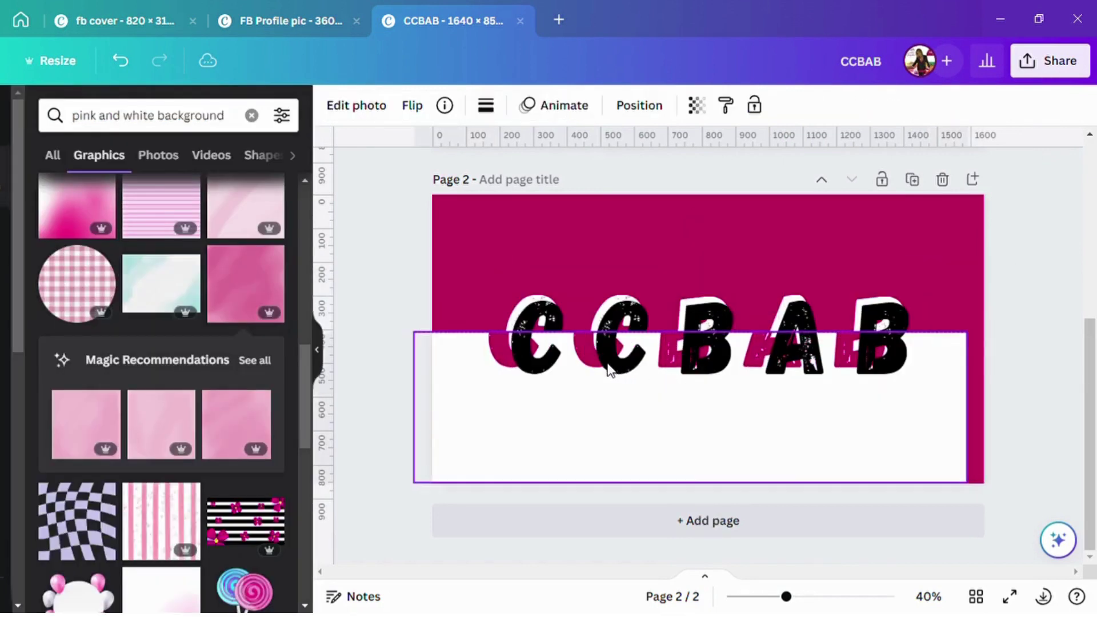
left_click(119, 59)
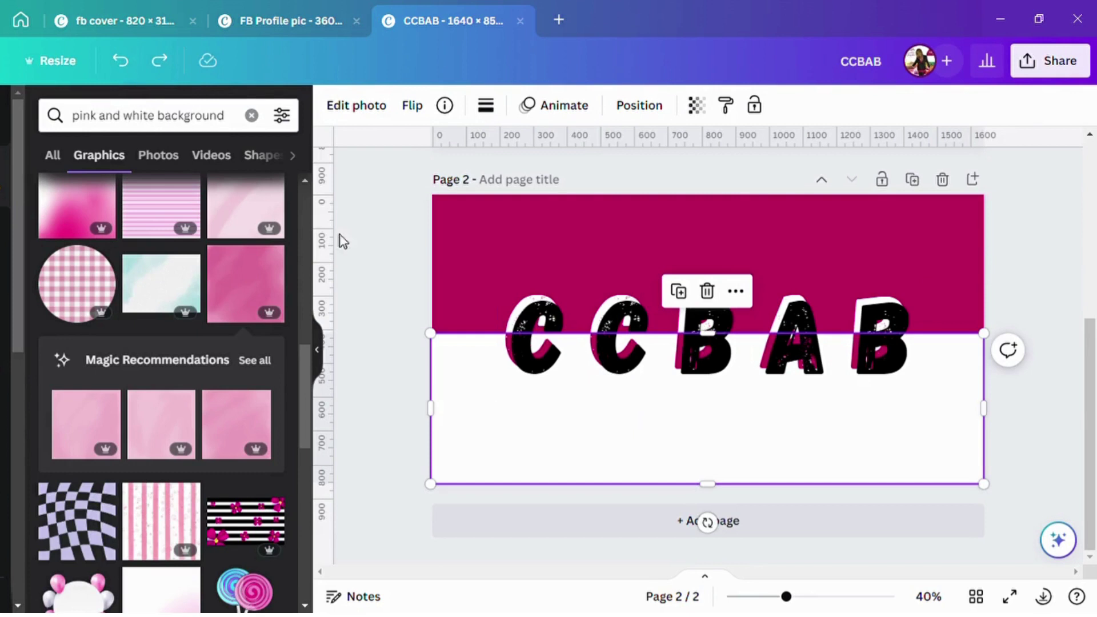
Select the black CCBAB copy in the page 2 layers and align it exactly over the two-color letters.
left_click(629, 110)
left_click(206, 220)
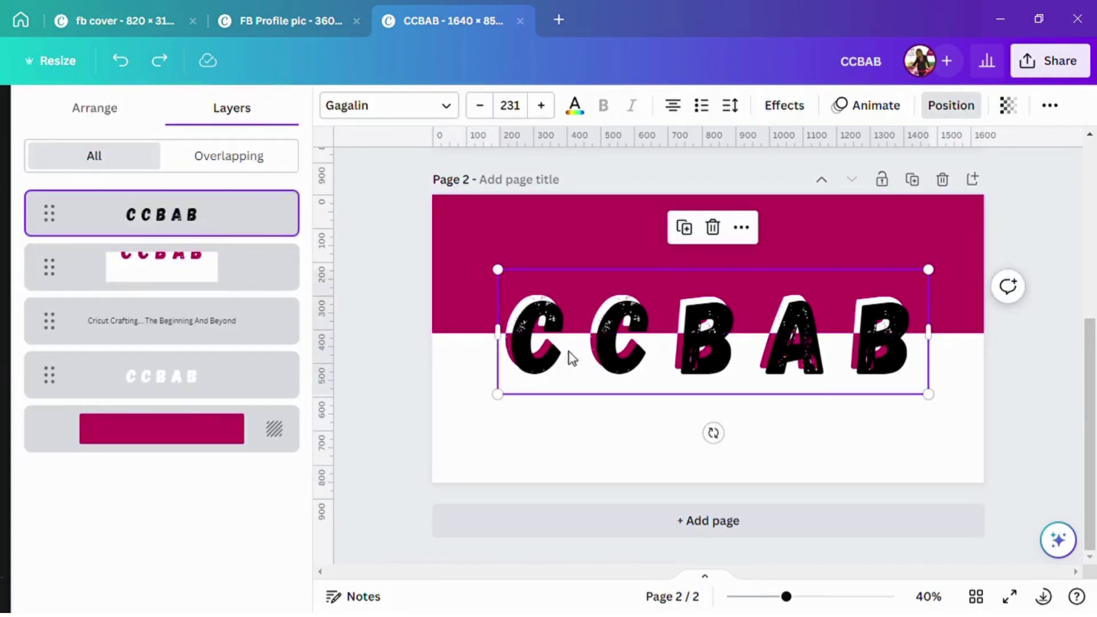
left_click_drag(607, 367, 601, 361)
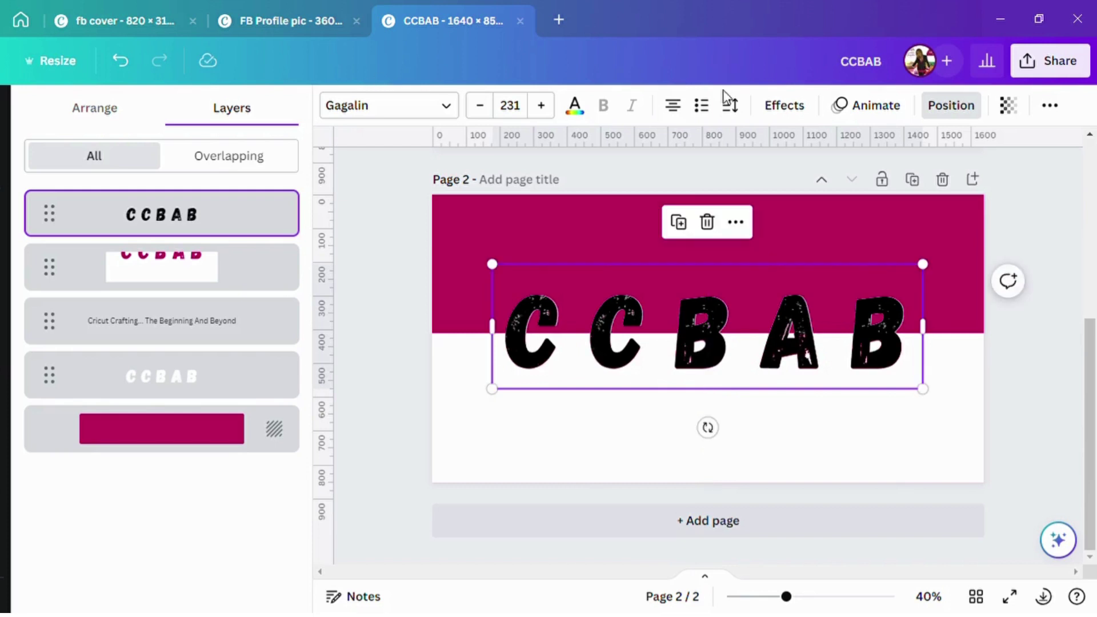
Apply the Hollow effect with a thickness of 15 to the black CCBAB copy.
left_click(794, 113)
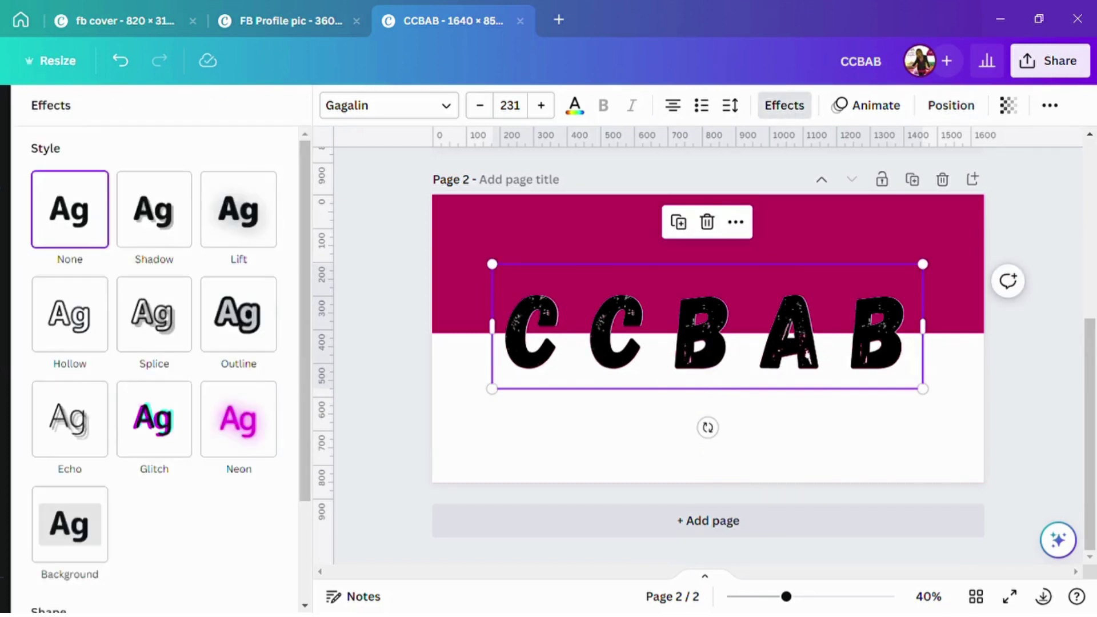
left_click(67, 330)
left_click_drag(155, 422, 72, 418)
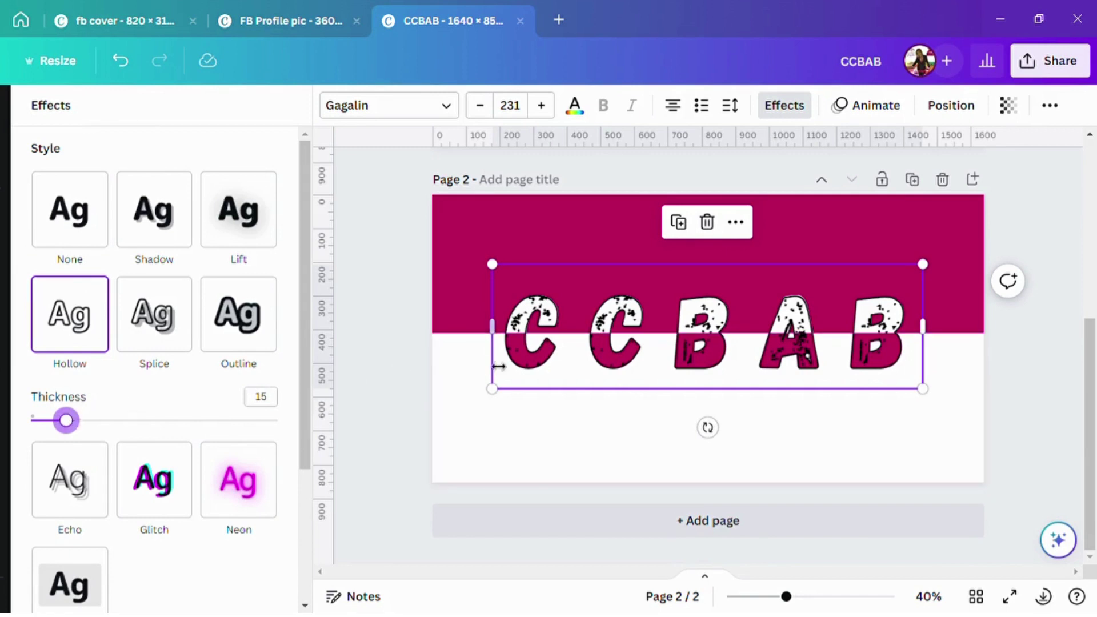
left_click(774, 291)
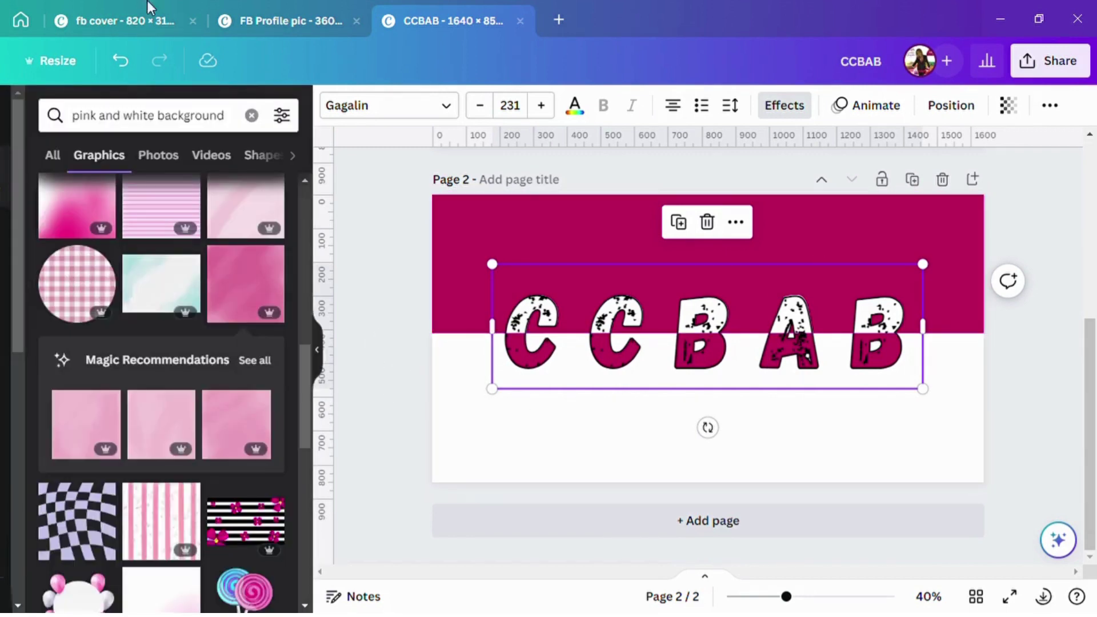
left_click(1027, 210)
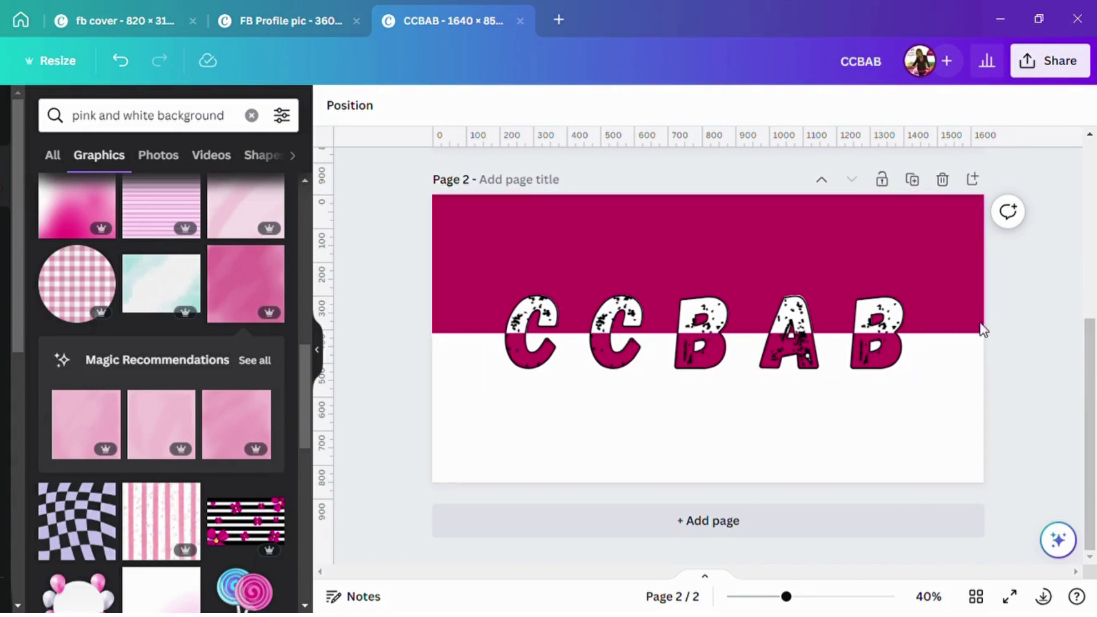
Find a "thin black line" graphic, insert the horizontal line on page 2 and center it on the boundary between the pink and white halves.
left_click(252, 116)
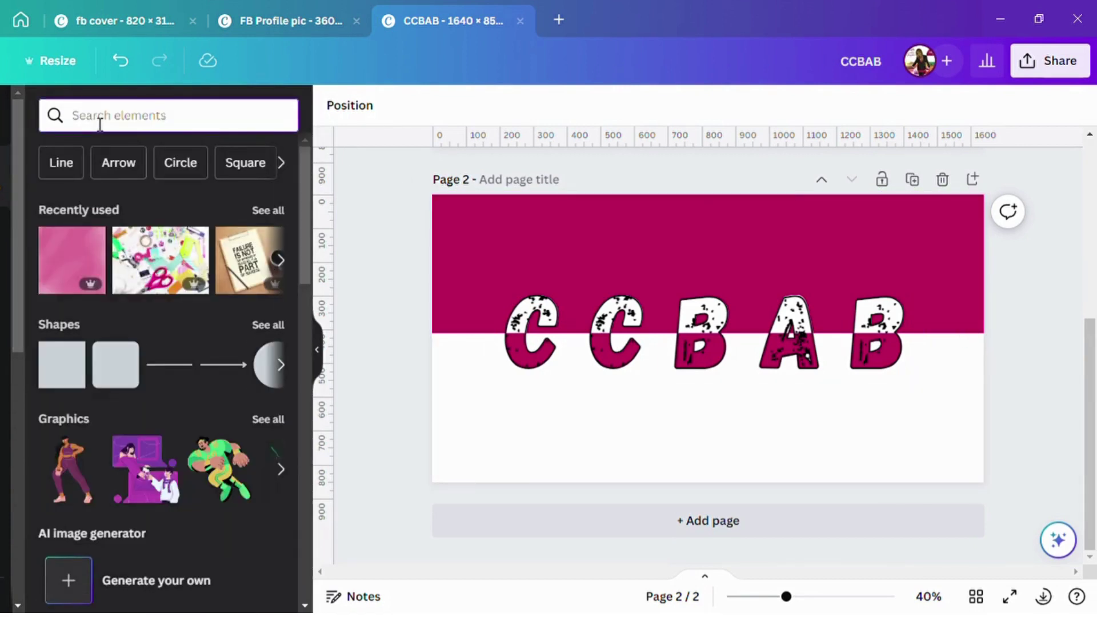
type("thin")
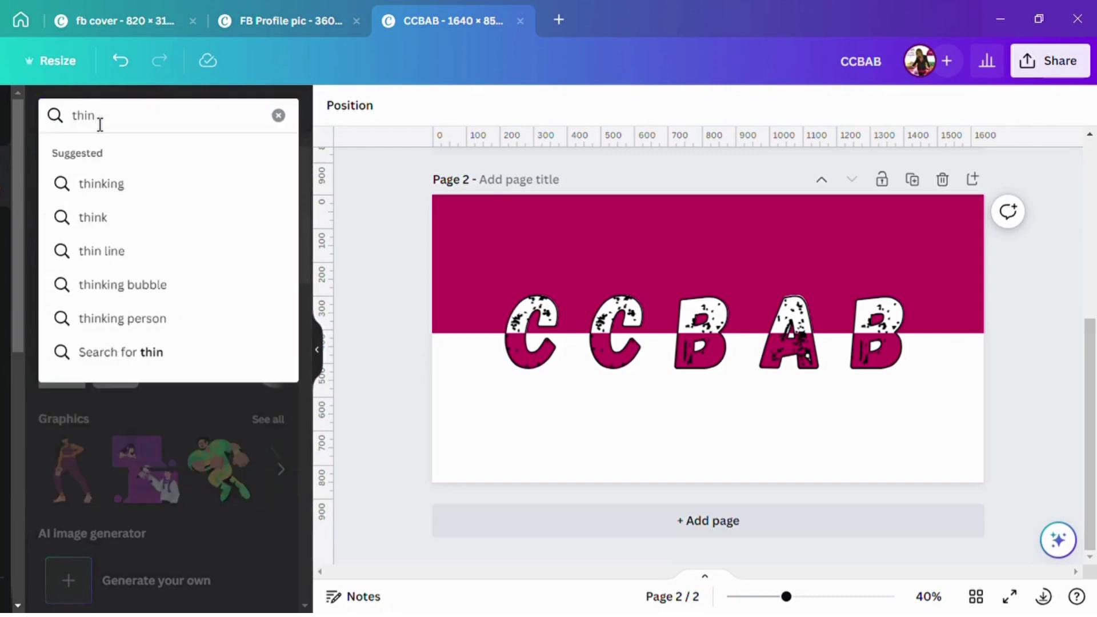
type(" black l")
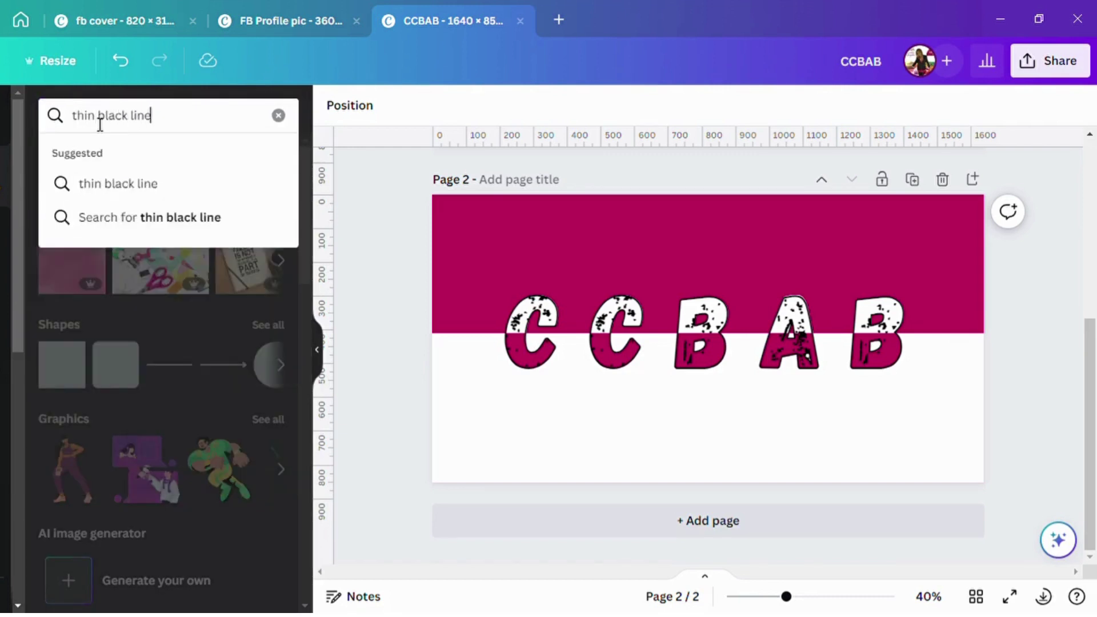
type("ine")
key("Return")
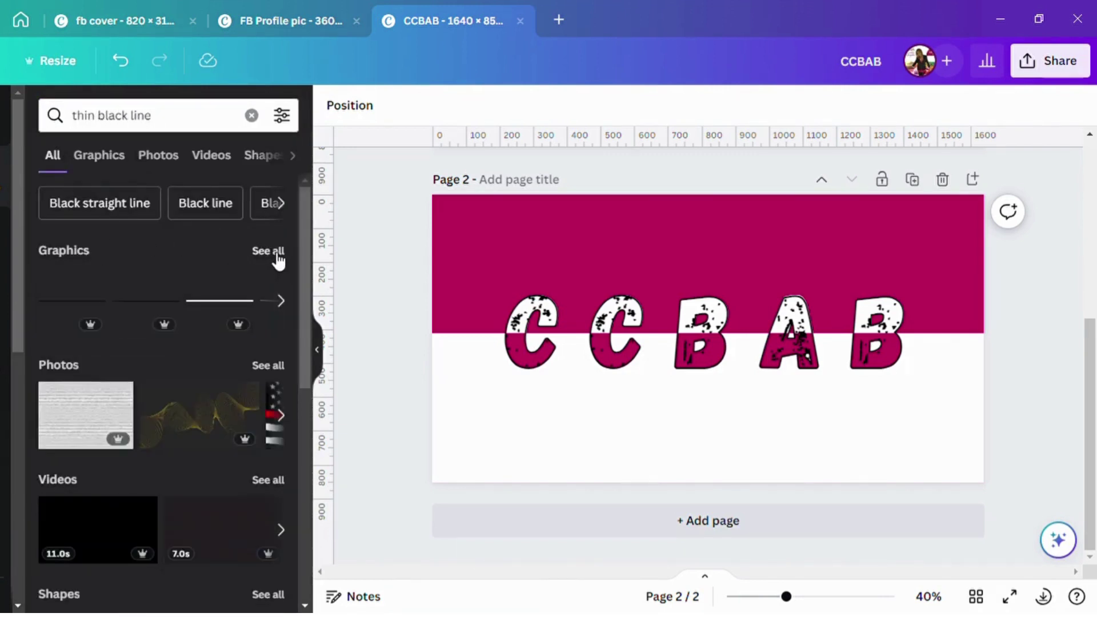
left_click(268, 251)
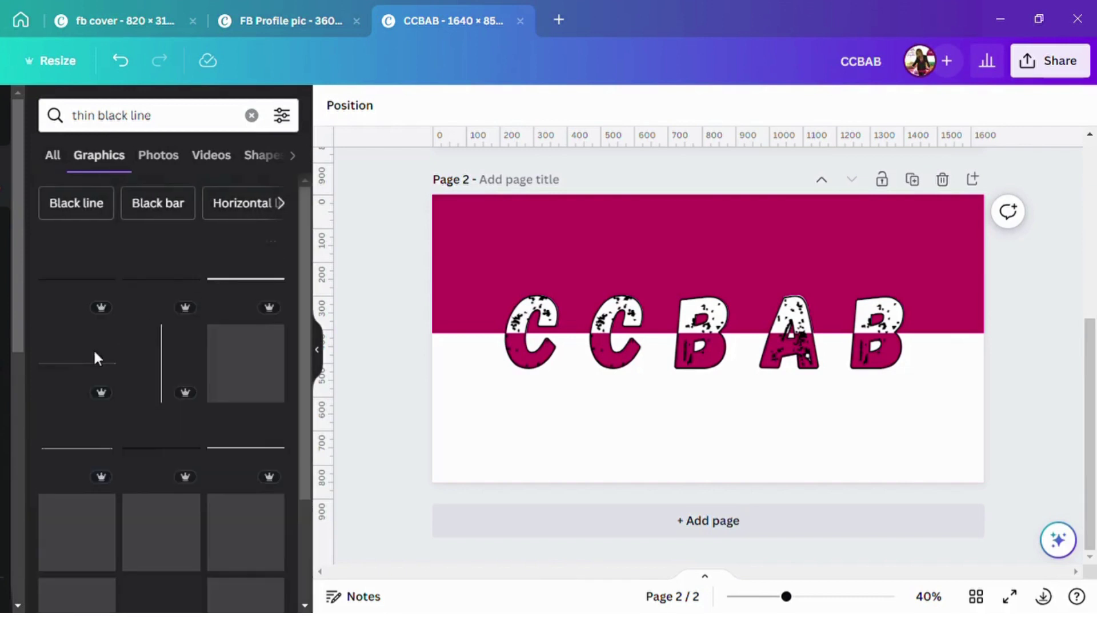
left_click(100, 286)
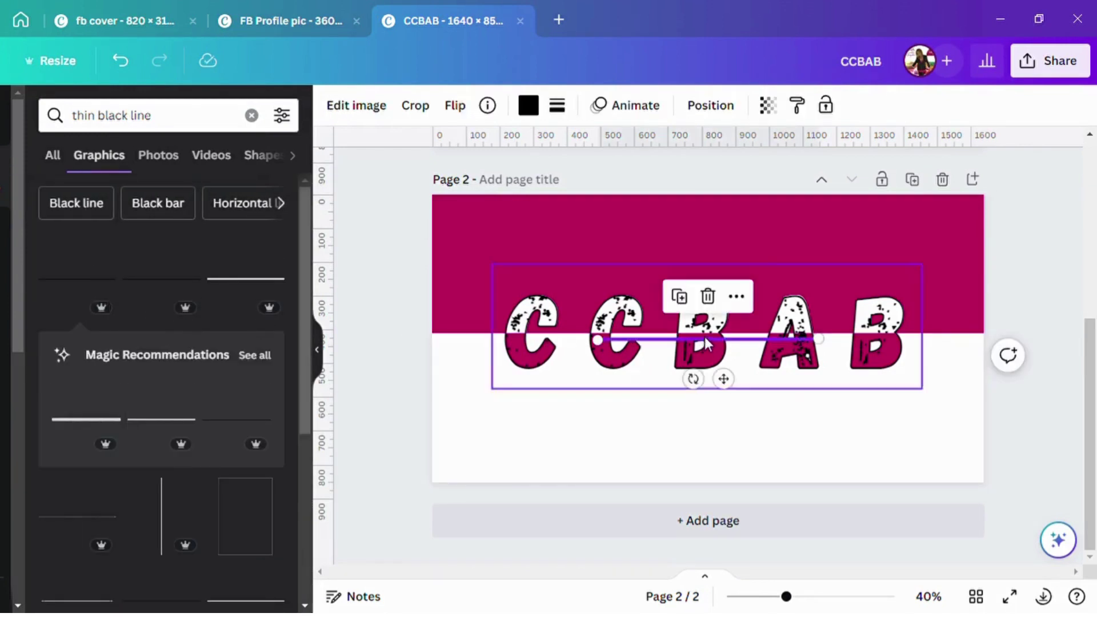
left_click_drag(707, 343, 712, 343)
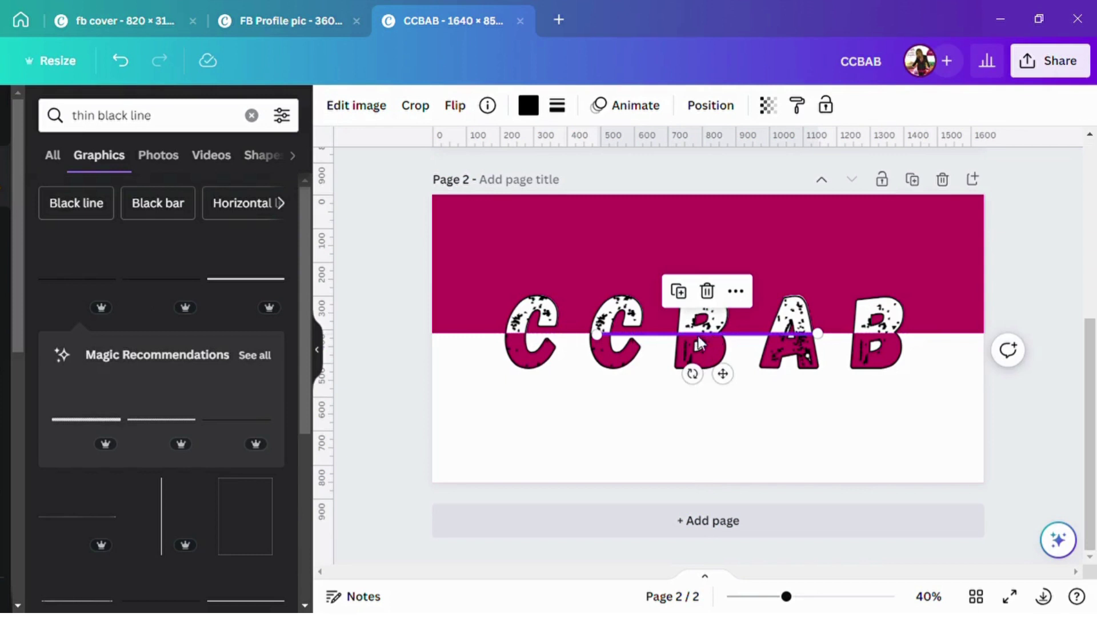
Stretch the black line across the full width of page 2 along the boundary between the pink and white halves.
left_click_drag(601, 349, 433, 350)
left_click_drag(834, 346, 1013, 346)
left_click(1028, 385)
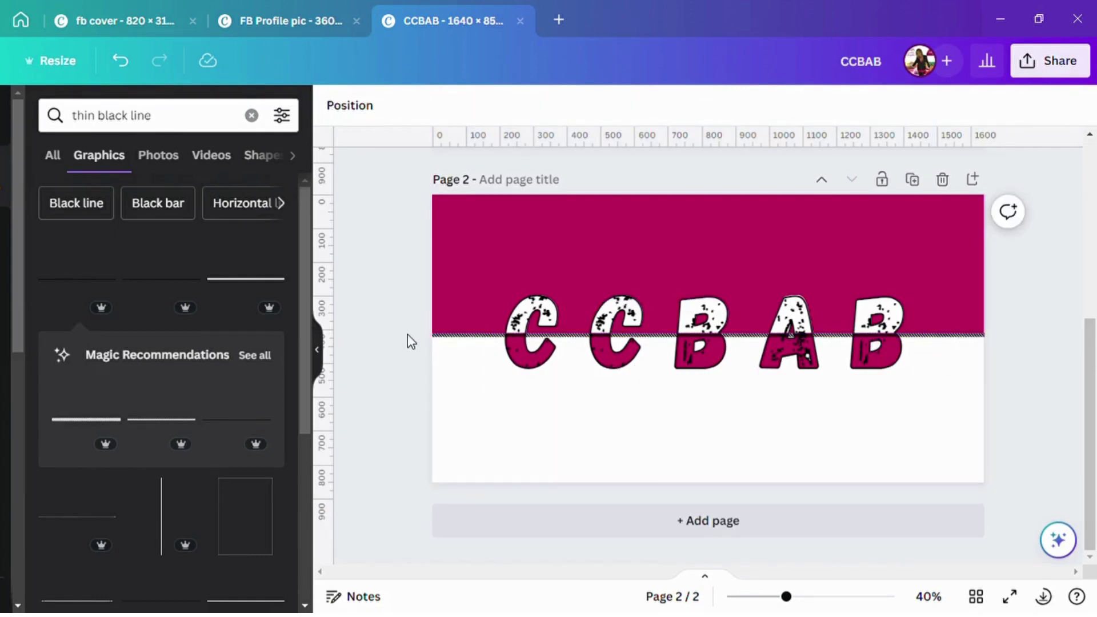
left_click(469, 336)
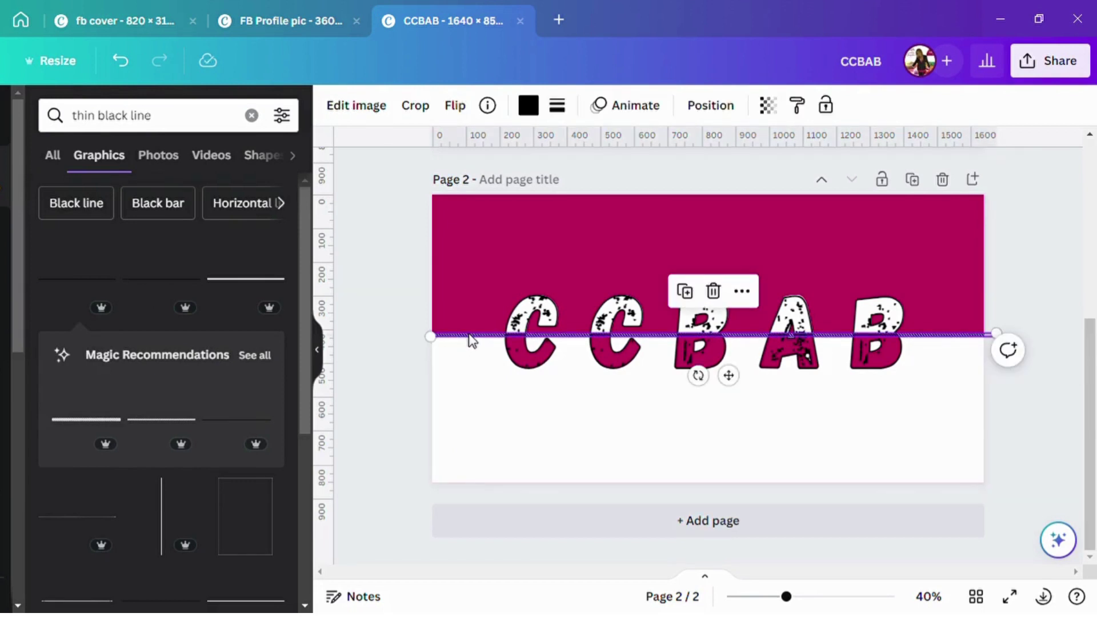
left_click(470, 337)
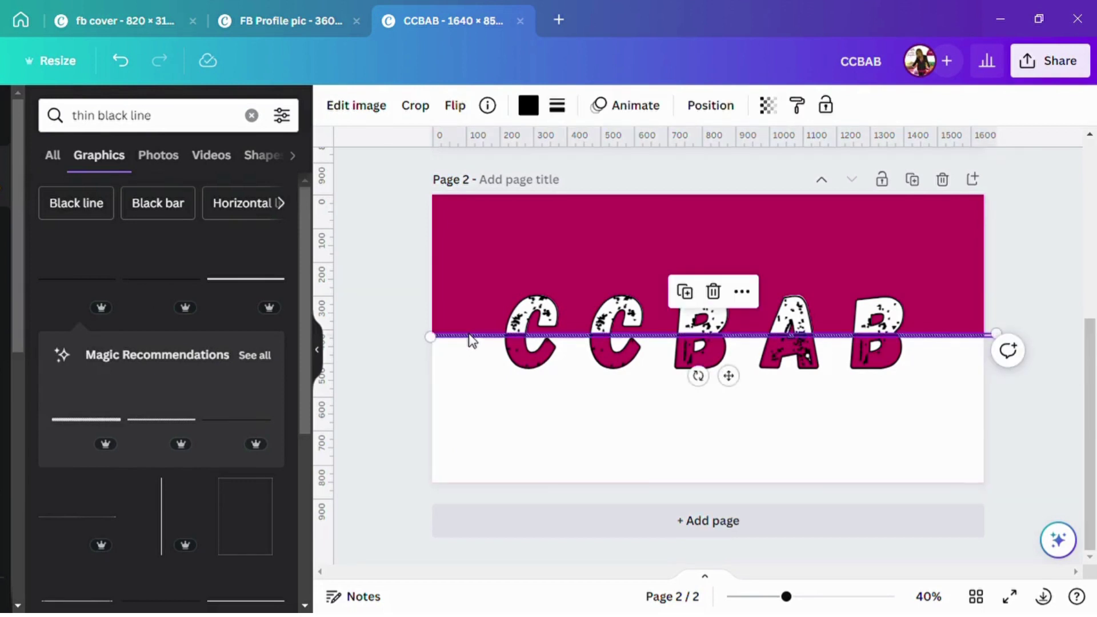
left_click(470, 339)
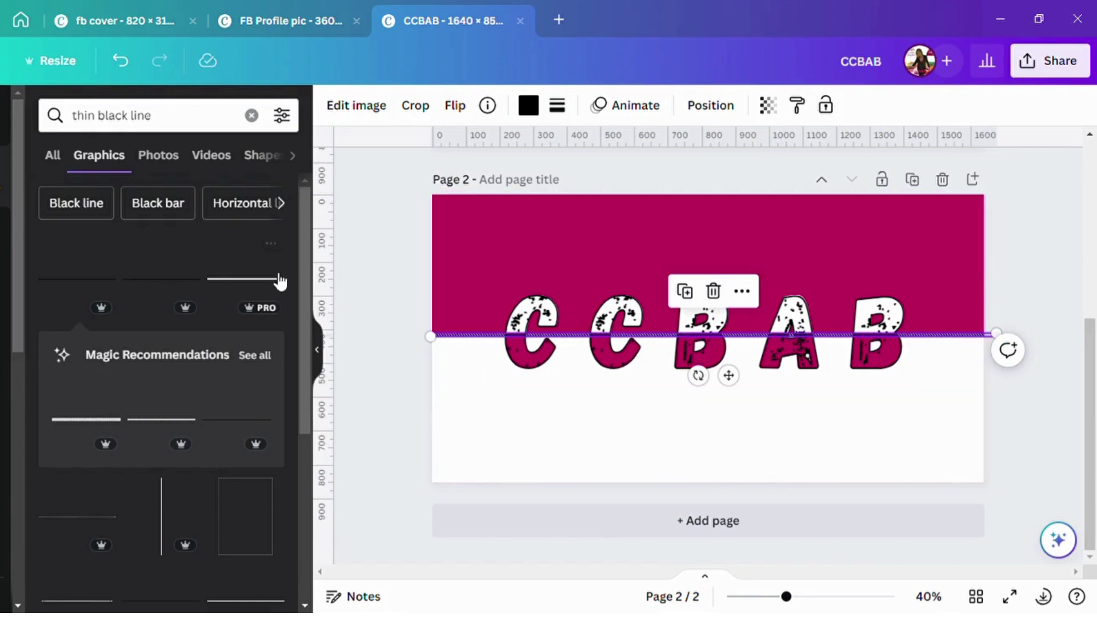
left_click(384, 290)
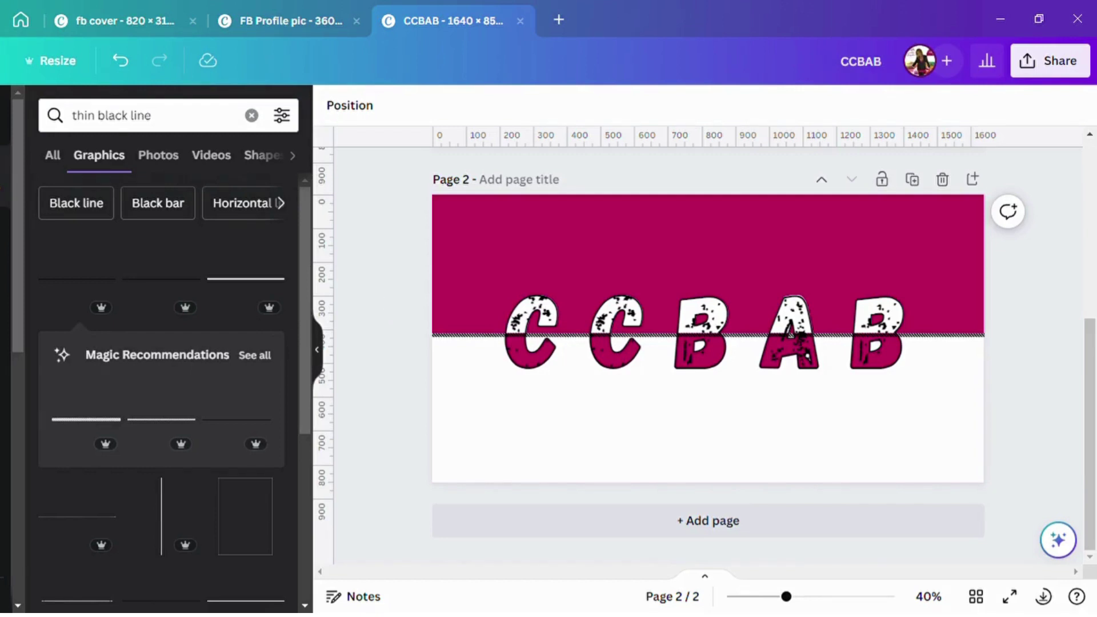
Search the graphics for "breast cancer ribbon" and insert the pink raised hands with ribbons on page 2.
left_click(251, 115)
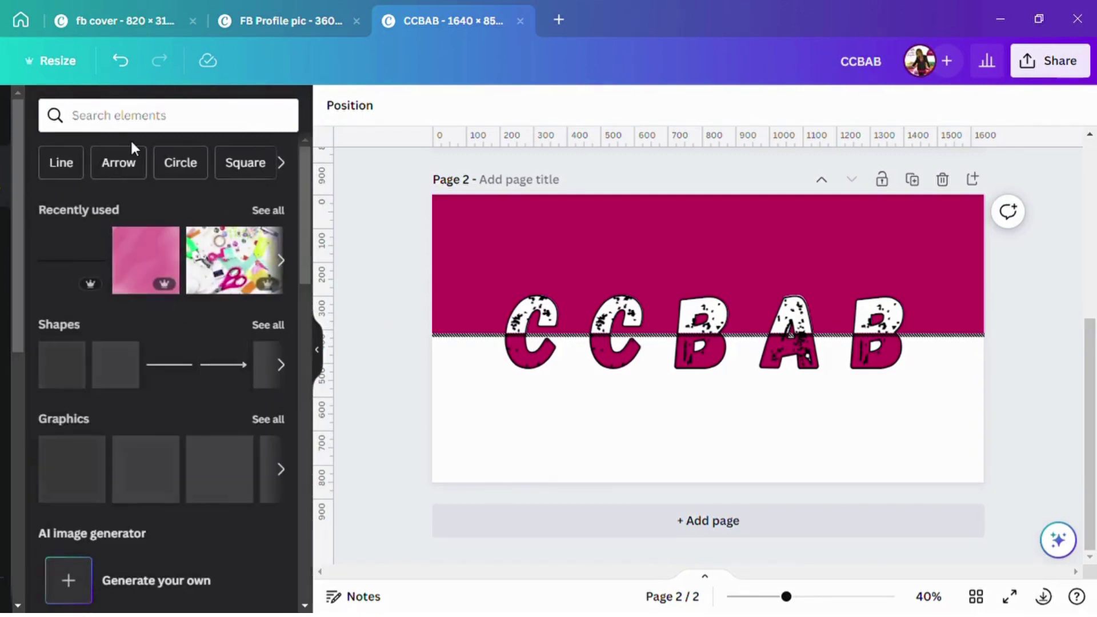
left_click(280, 210)
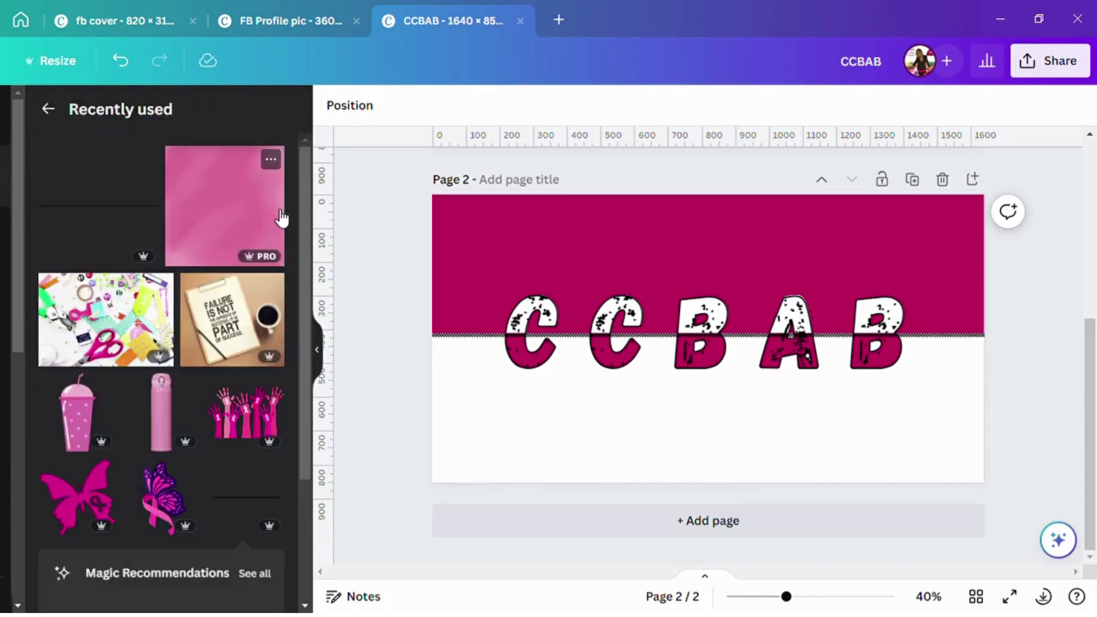
scroll(30, 326, "down", 5)
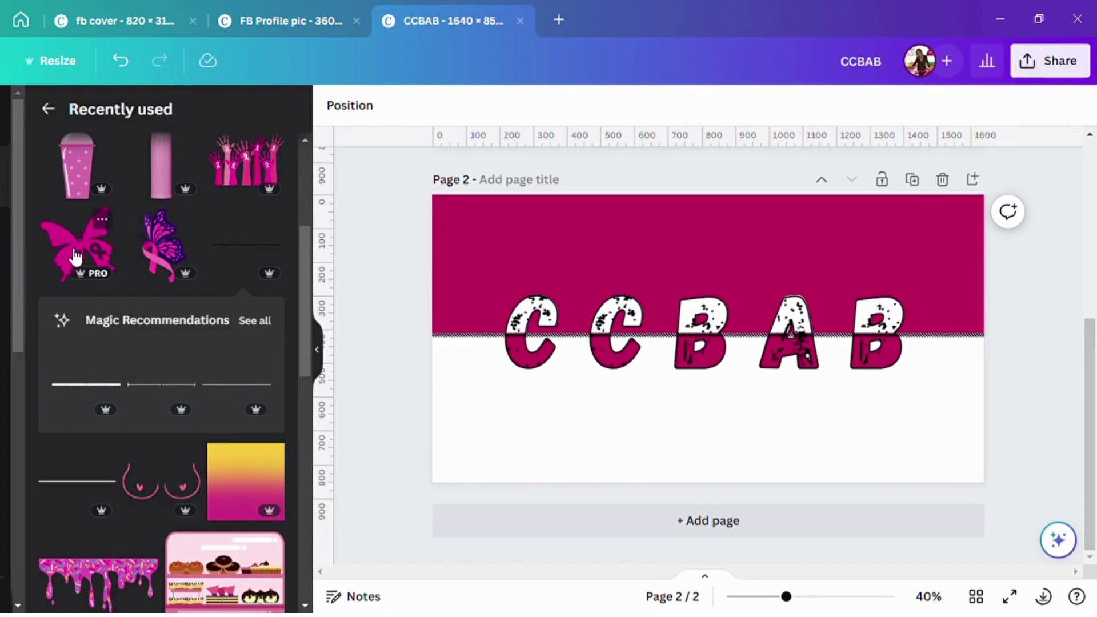
scroll(75, 257, "up", 5)
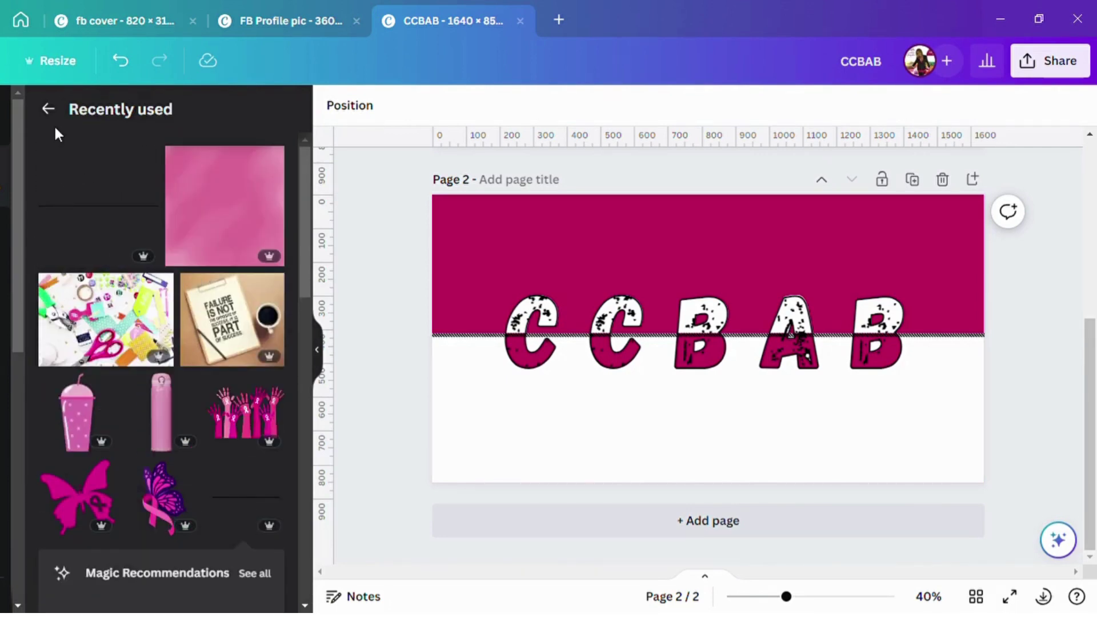
left_click(48, 110)
left_click(124, 128)
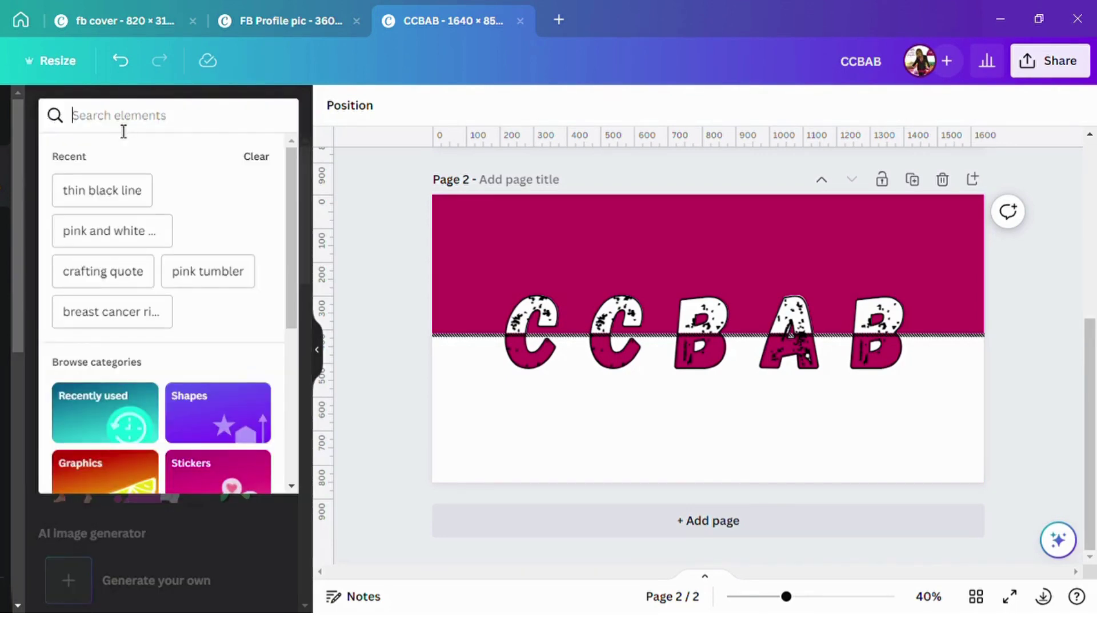
left_click(129, 312)
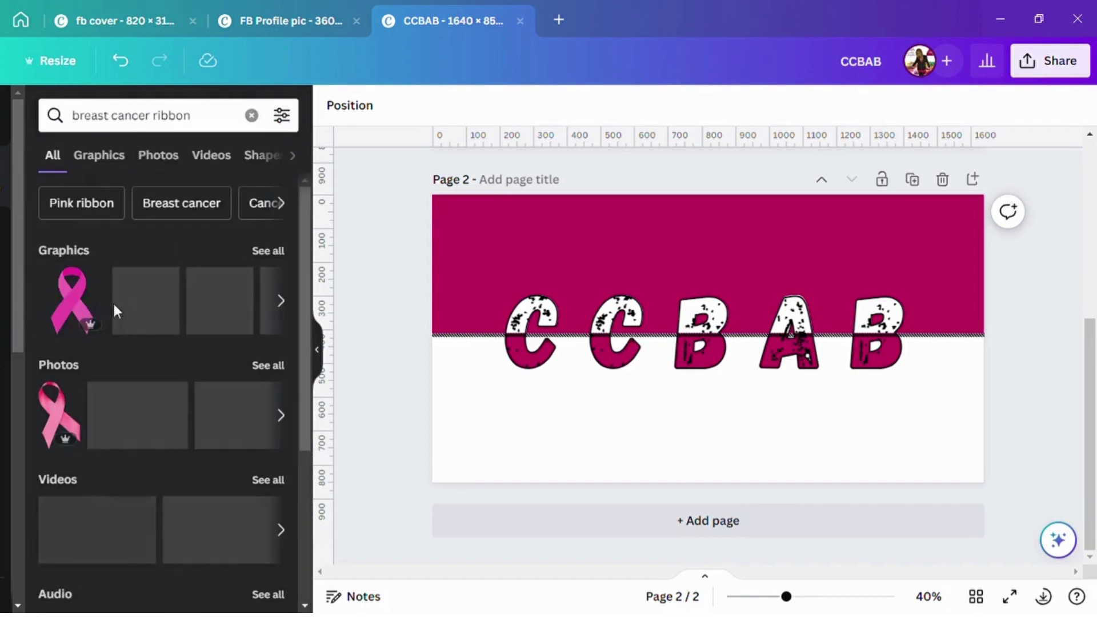
left_click(279, 262)
scroll(265, 268, "down", 5)
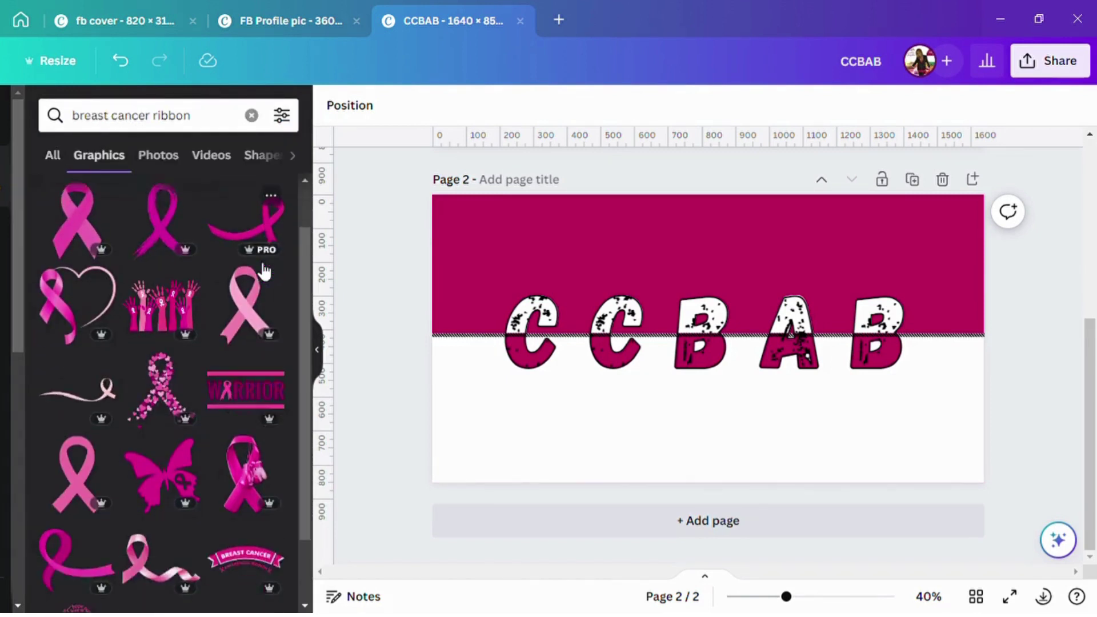
scroll(257, 274, "up", 5)
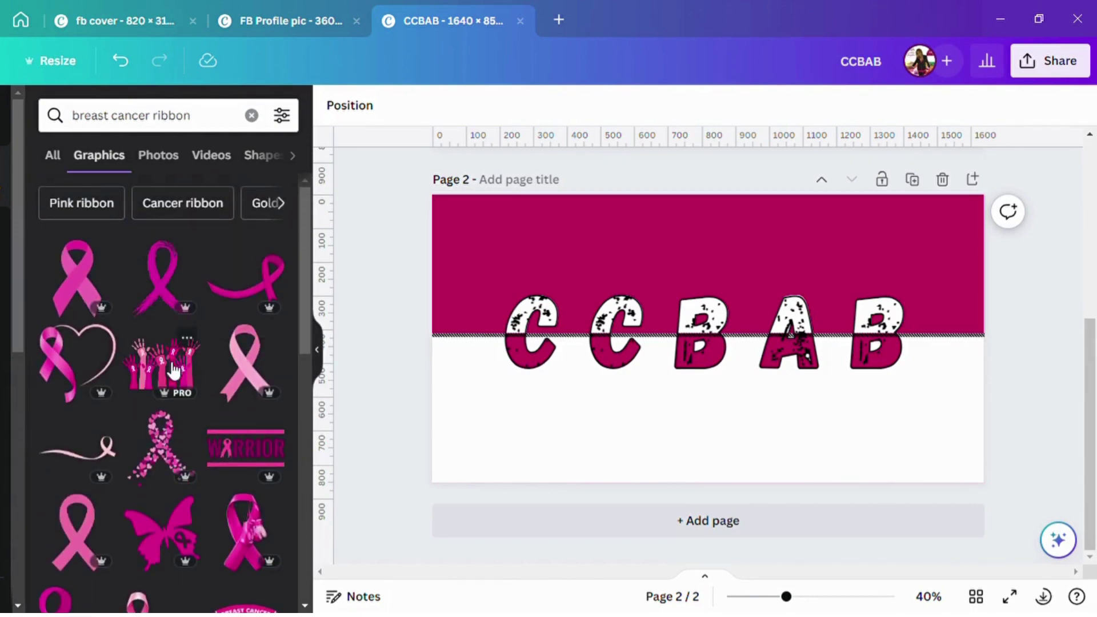
left_click(160, 377)
Place the raised hands in the upper-left of the pink half and move their layer directly above the background, behind the CCBAB letters.
left_click_drag(748, 359, 561, 310)
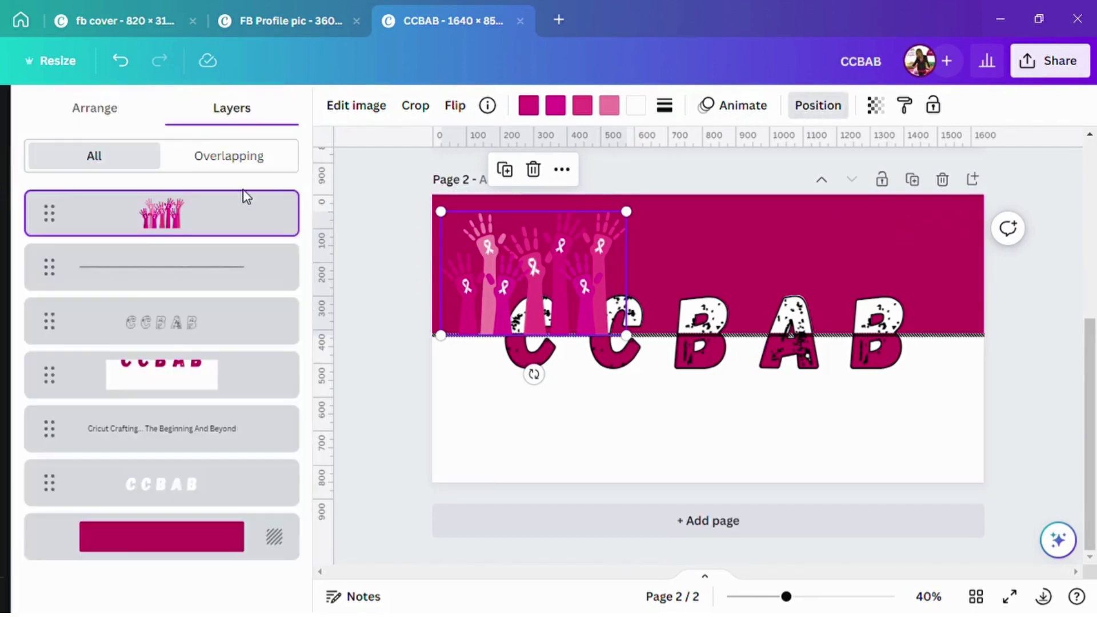
left_click_drag(242, 211, 238, 488)
left_click_drag(580, 266, 589, 264)
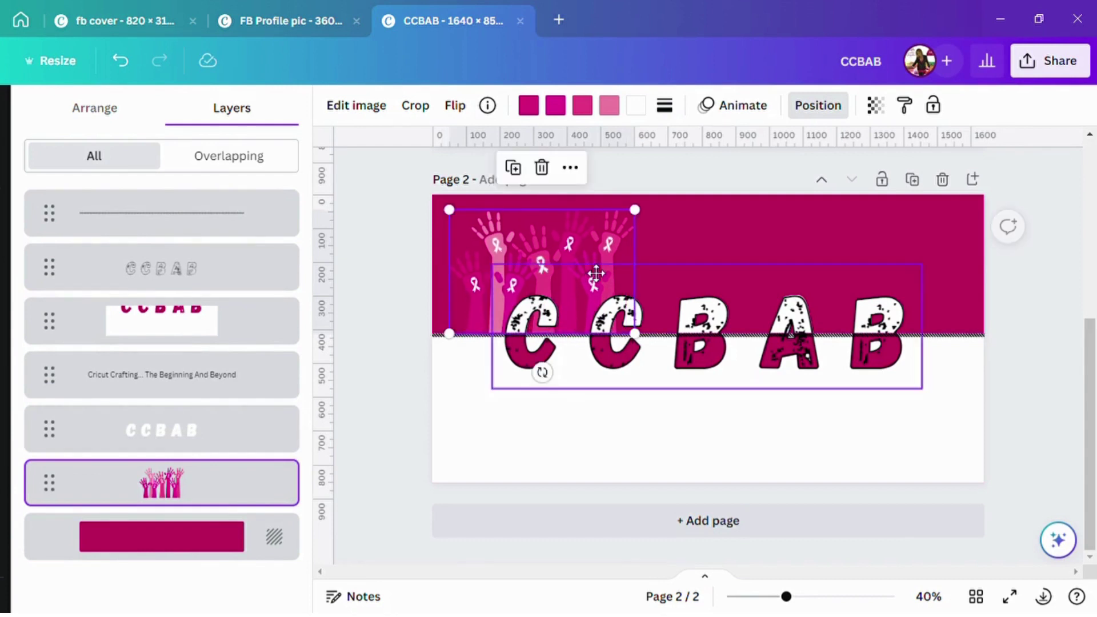
left_click(571, 168)
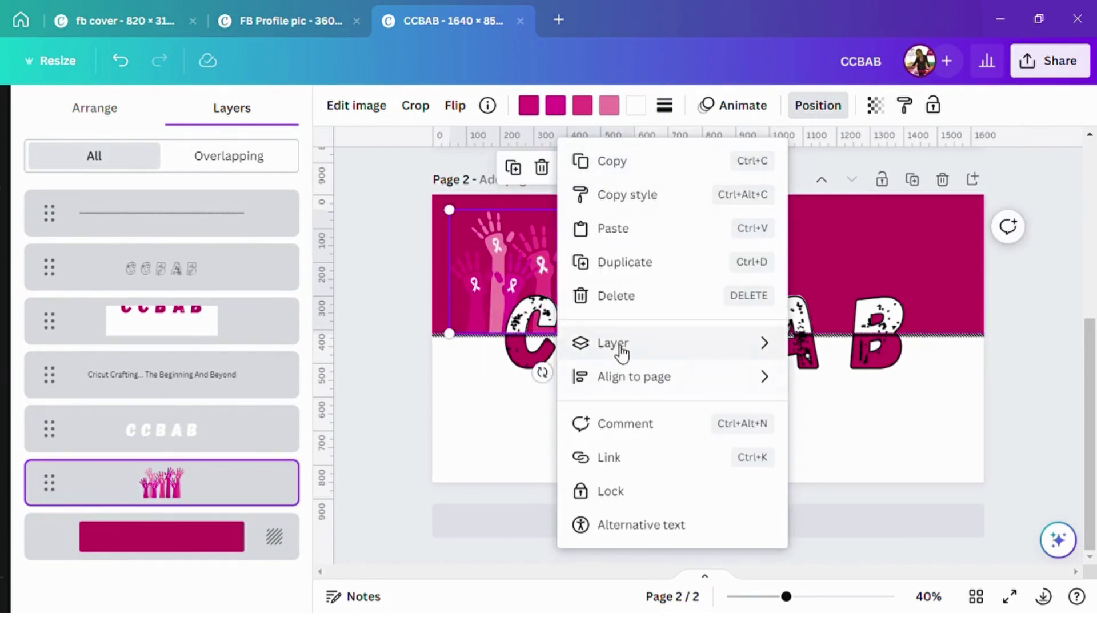
mouse_move(619, 348)
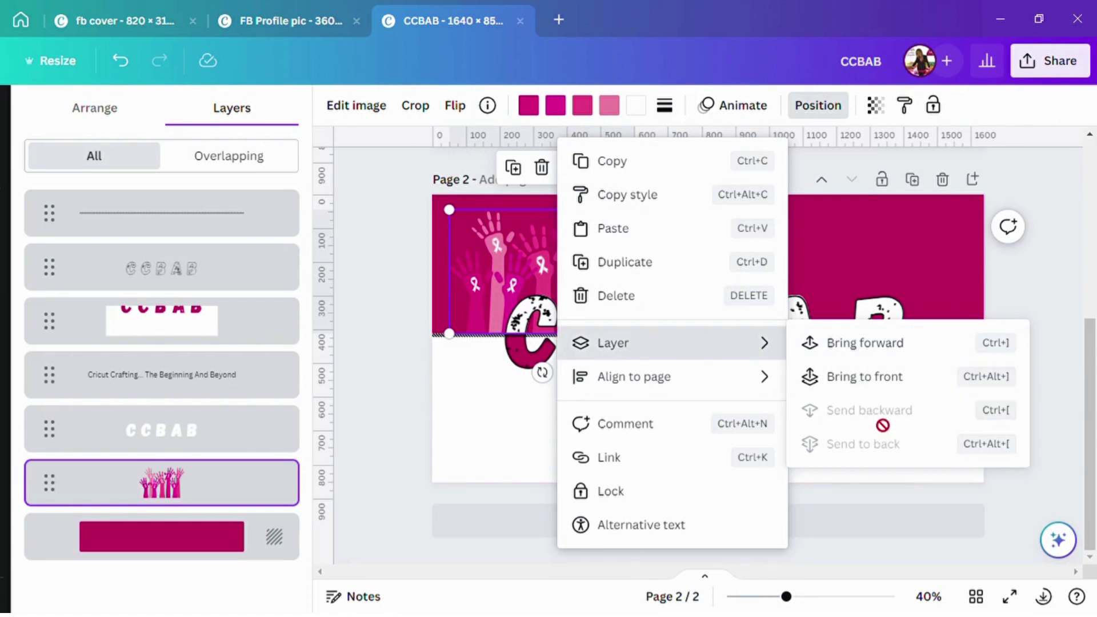
left_click(384, 291)
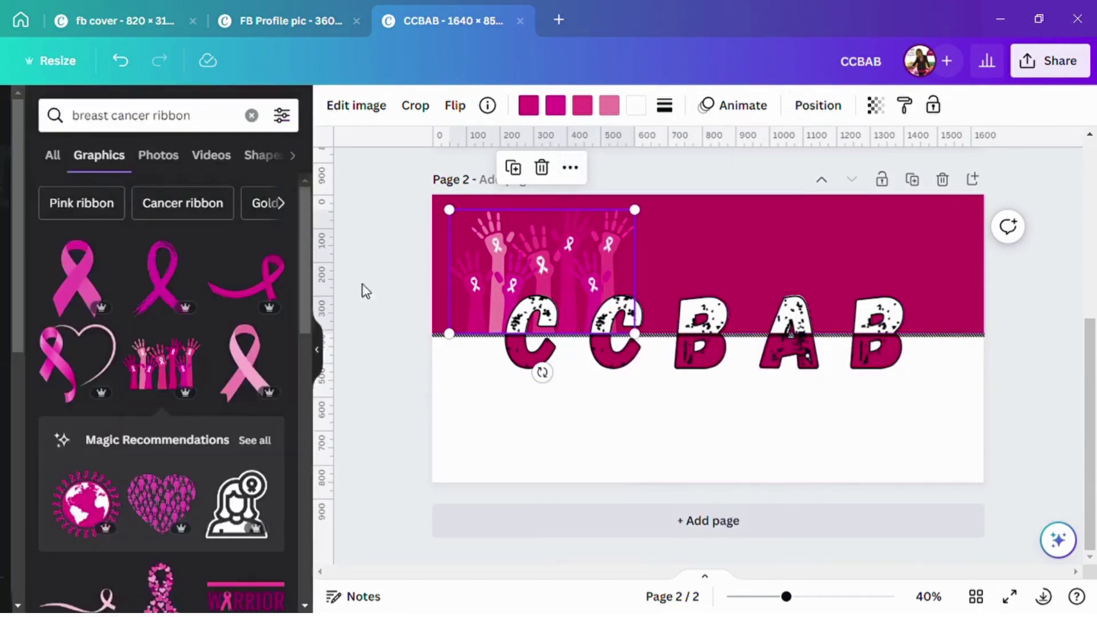
left_click(819, 112)
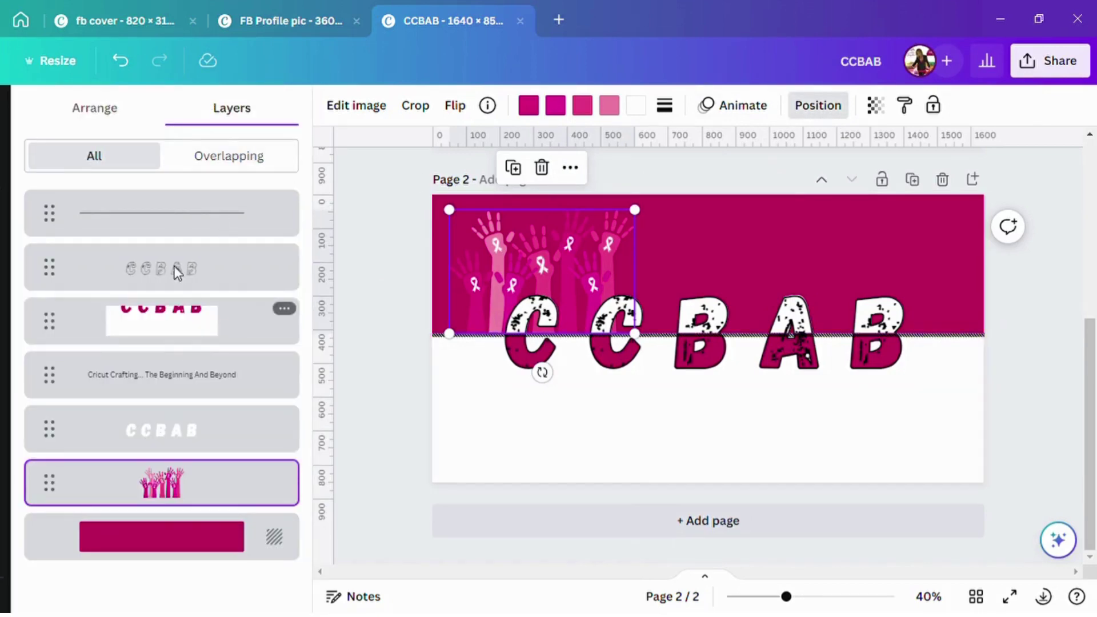
left_click(373, 296)
Insert the pink butterfly with a ribbon from the graphics, tilt it counterclockwise and place it in the white half below the middle letter.
scroll(112, 395, "down", 10)
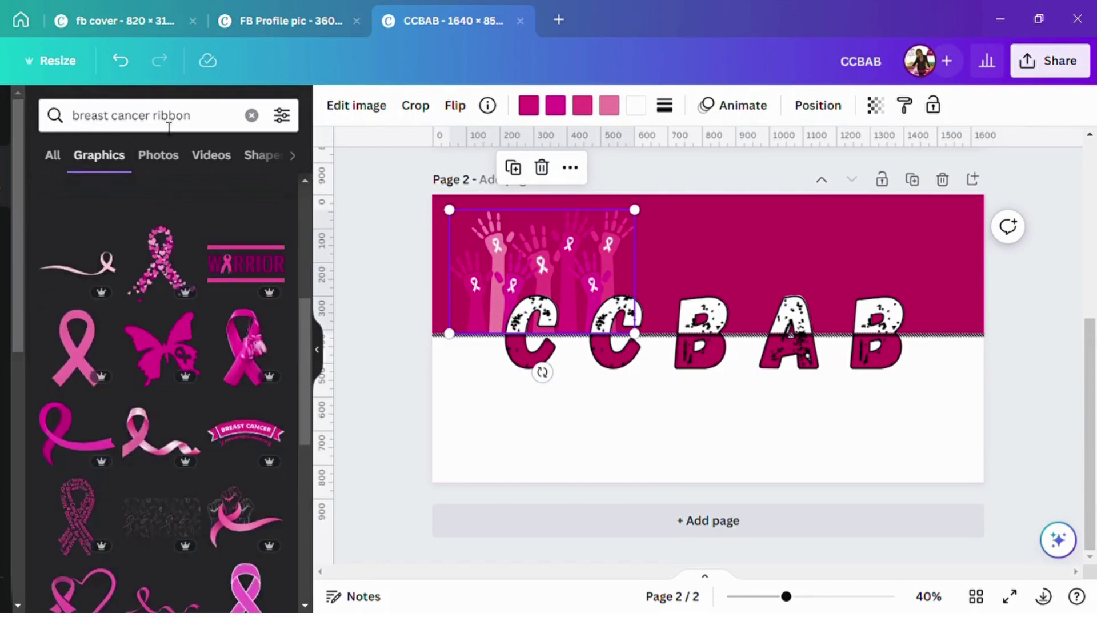
left_click(170, 351)
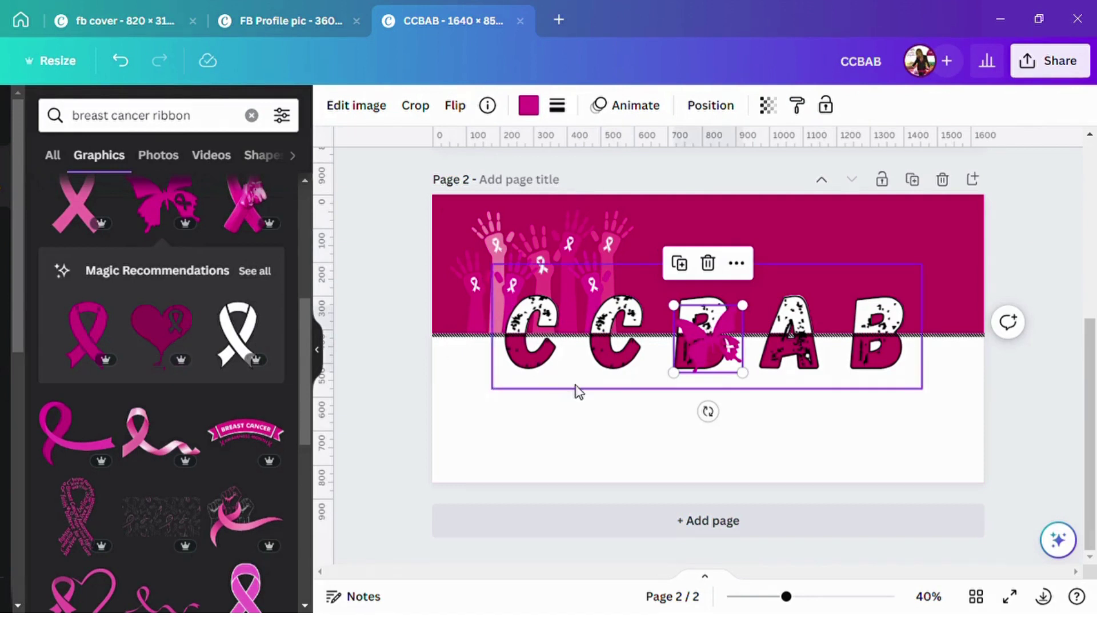
left_click_drag(690, 351, 662, 436)
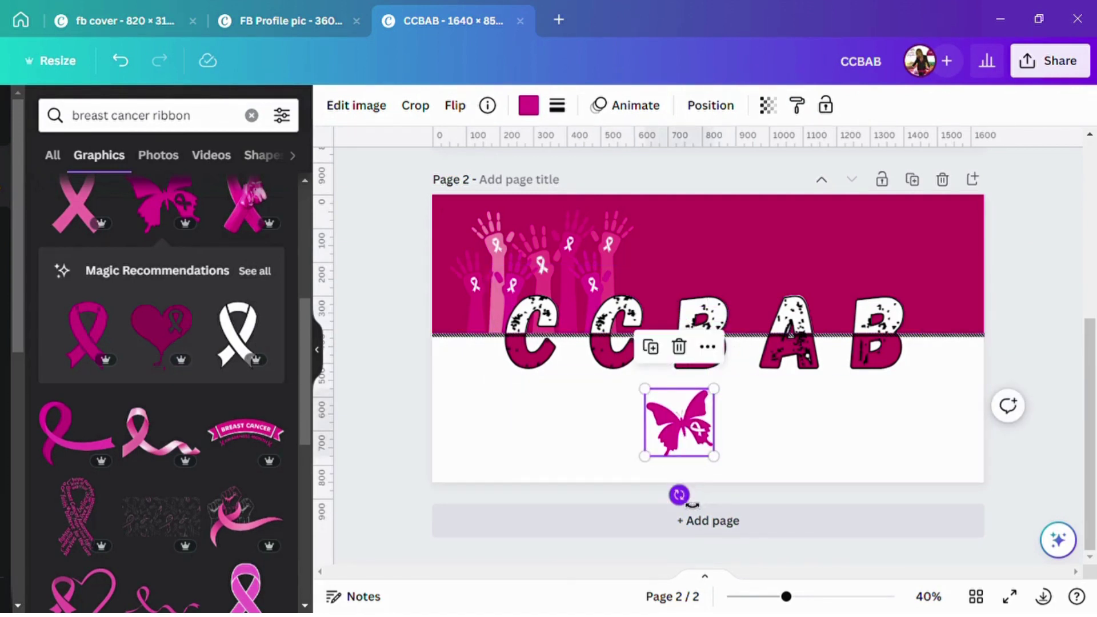
left_click_drag(691, 504, 717, 485)
mouse_move(703, 434)
left_mouse_down()
mouse_move(683, 429)
mouse_move(717, 421)
left_mouse_up()
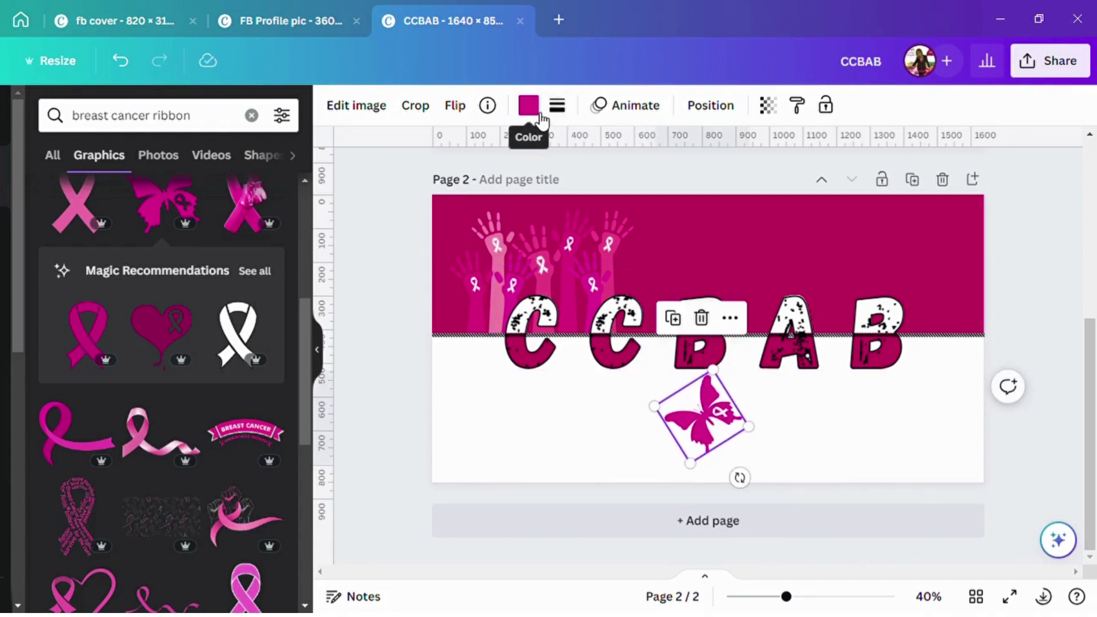
Duplicate the pink butterfly, move the copy into the pink half above the letters and color it white.
left_click(531, 113)
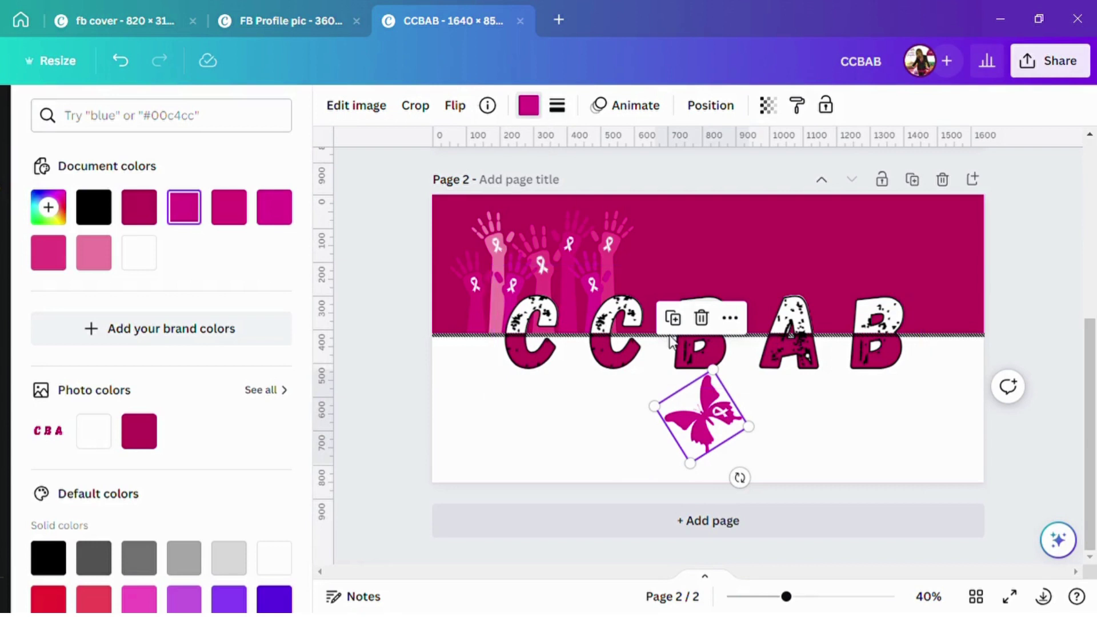
left_click(673, 318)
left_click_drag(717, 437, 771, 270)
left_click(143, 257)
Duplicate the white butterfly and arrange a smaller and a larger one side by side to the right of the raised hands.
key("ctrl+d")
left_click(695, 237)
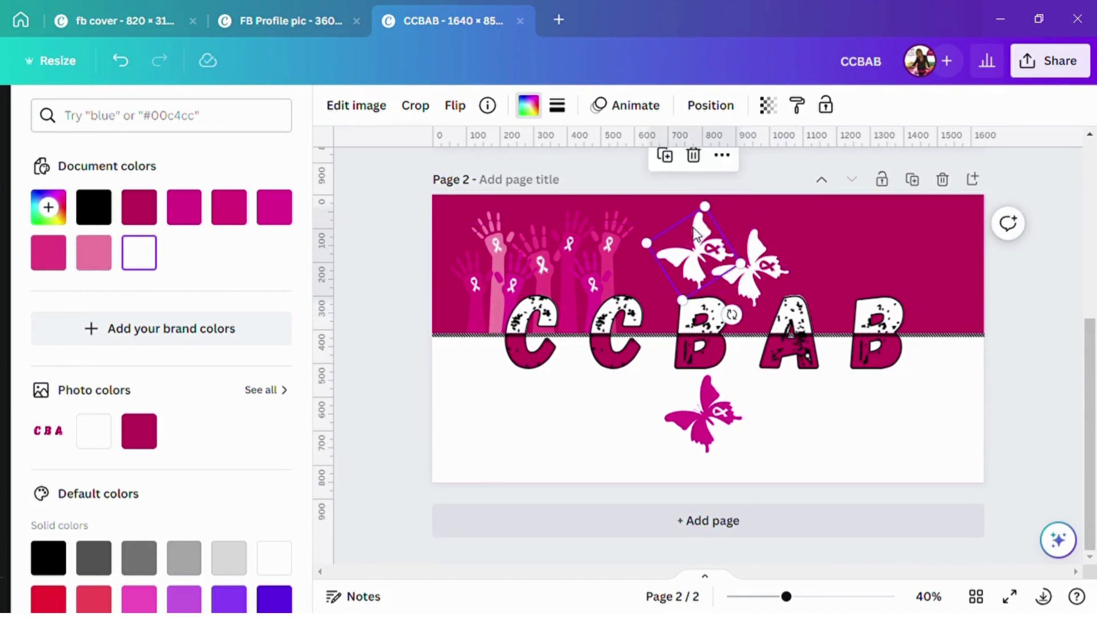
left_click_drag(694, 238, 724, 253)
left_click(748, 265)
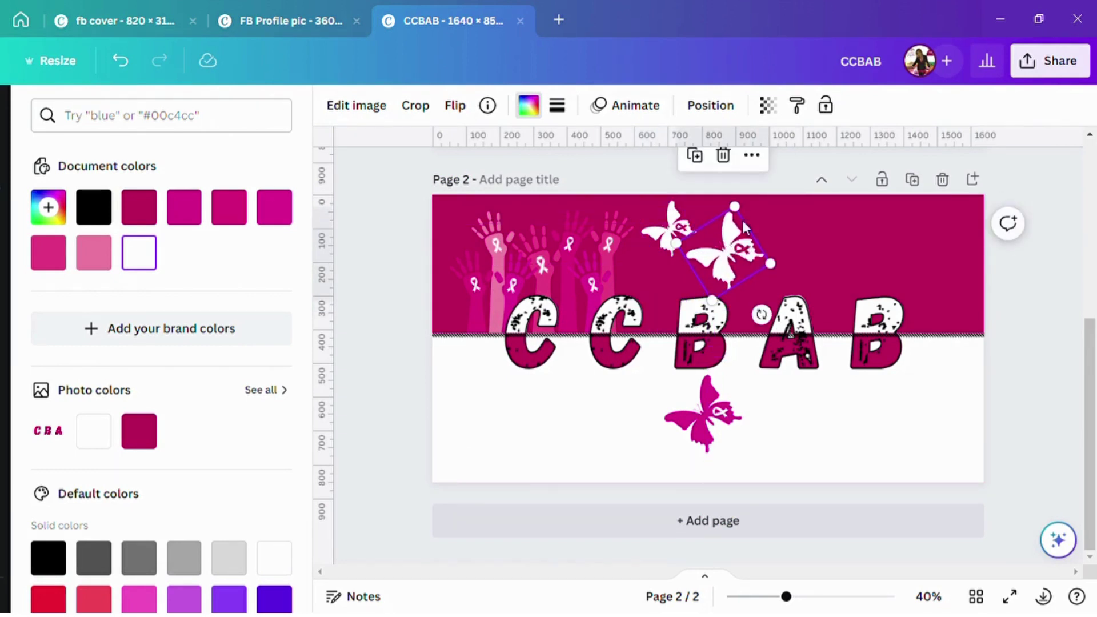
Add a third white butterfly and arrange all three in a diagonal trail, growing in size from the page's upper edge toward the letter A.
key("ctrl+d")
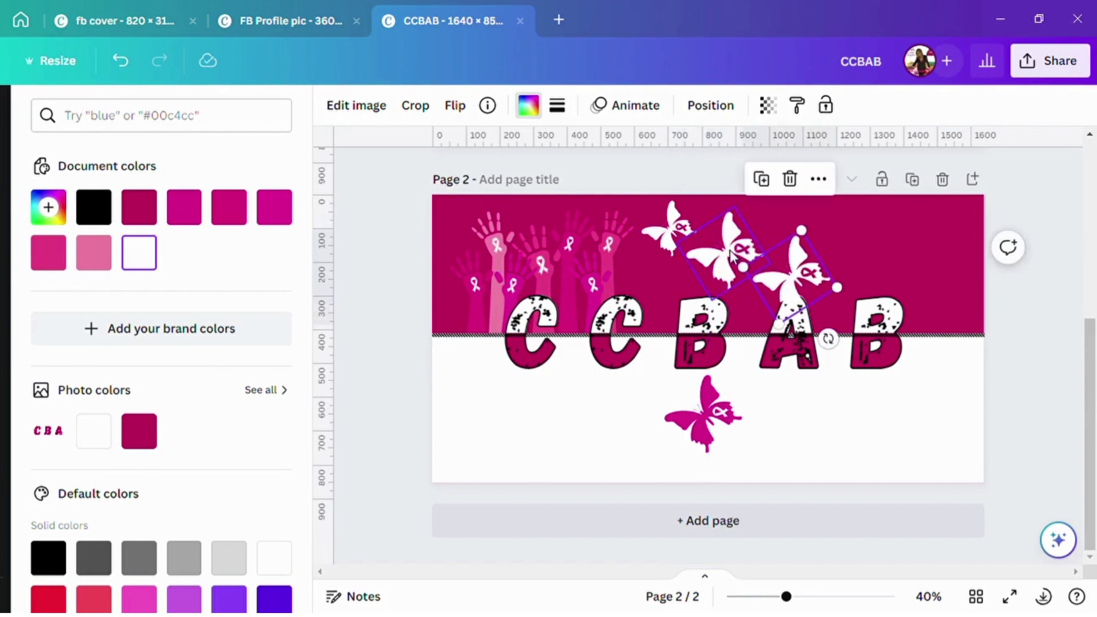
left_click(763, 254)
mouse_move(775, 273)
left_mouse_down()
mouse_move(748, 261)
mouse_move(778, 274)
mouse_move(760, 272)
mouse_move(779, 266)
left_mouse_up()
left_click(671, 227)
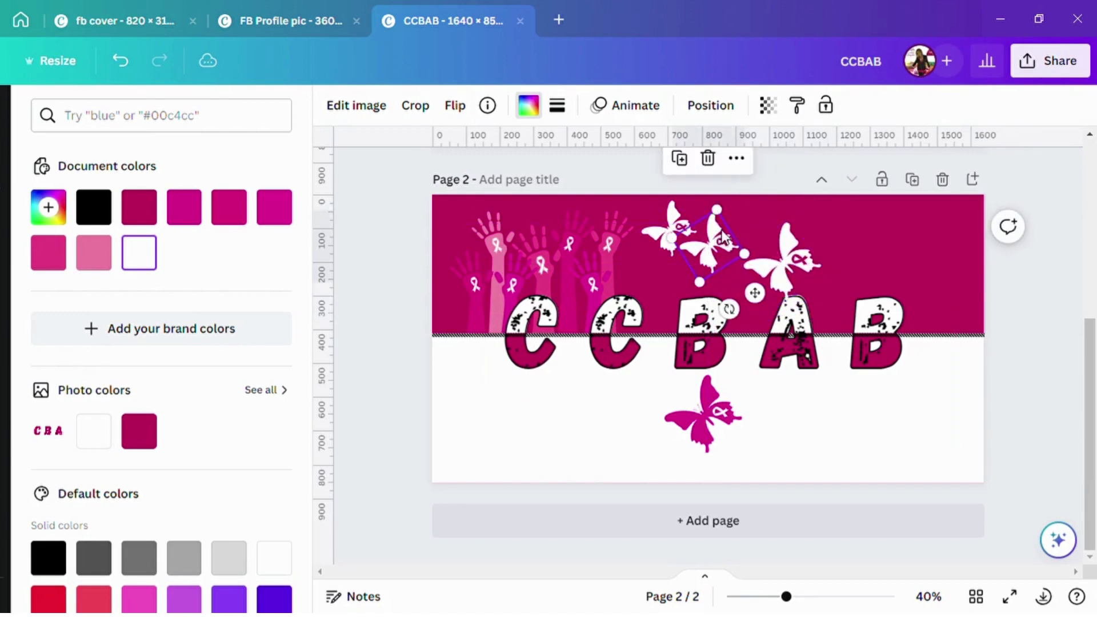
left_click_drag(677, 223, 673, 209)
left_click(734, 258)
left_click_drag(734, 258, 763, 274)
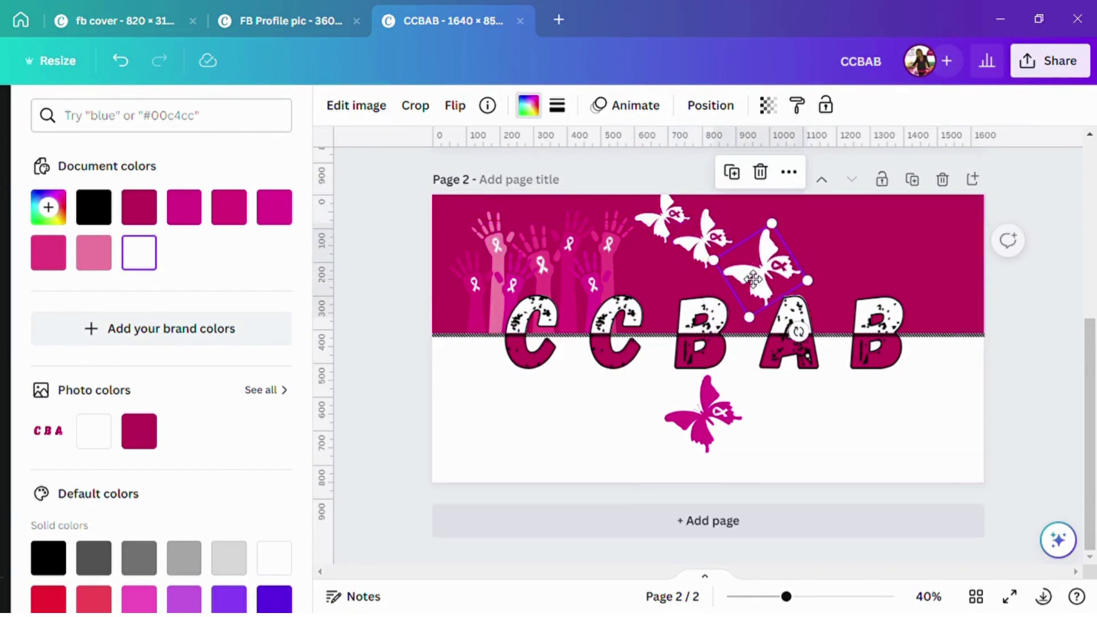
Rotate the pink butterfly in the white half clockwise and move it to just below the gap between B and A.
left_click(713, 422)
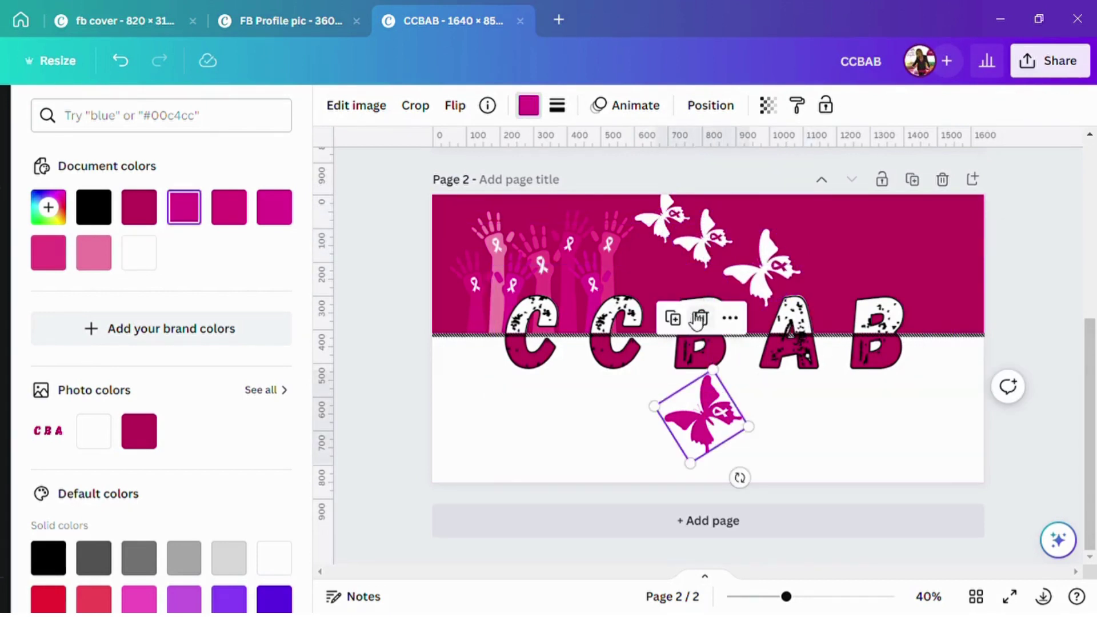
left_click_drag(740, 478, 657, 473)
left_click_drag(708, 434, 758, 412)
Recolor the largest and the middle white butterflies with the light pink document color.
left_click(780, 274)
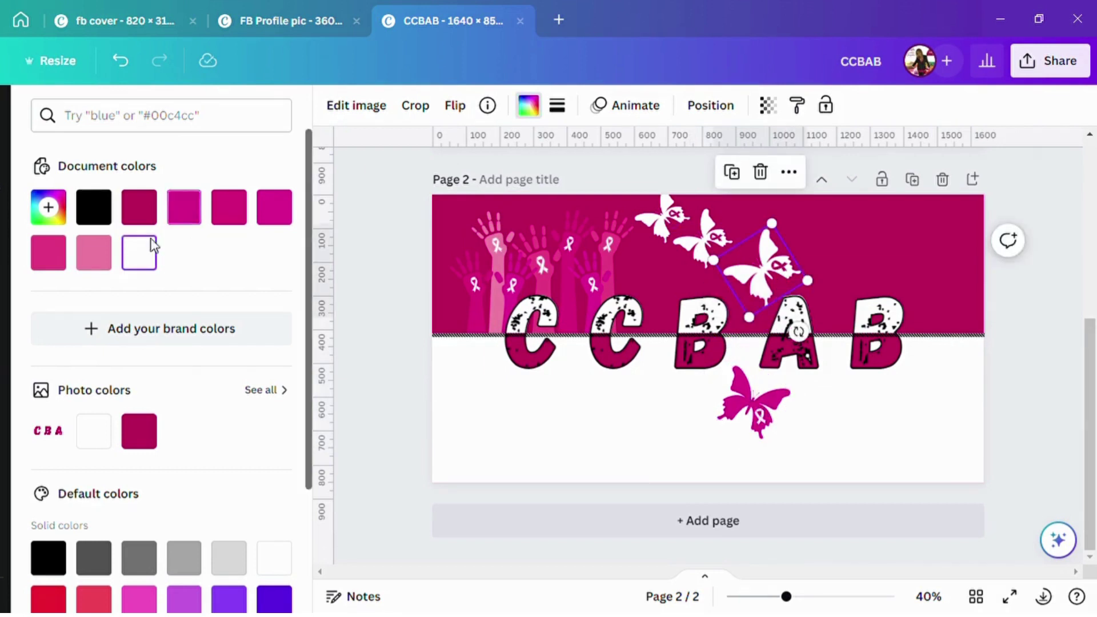
left_click(99, 259)
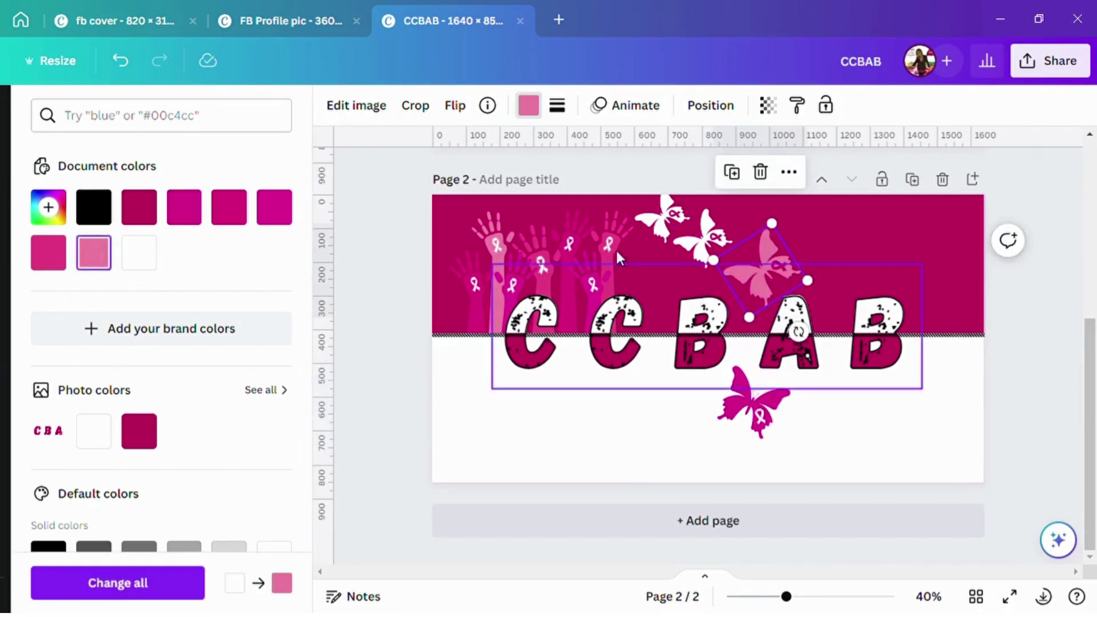
left_click(698, 251)
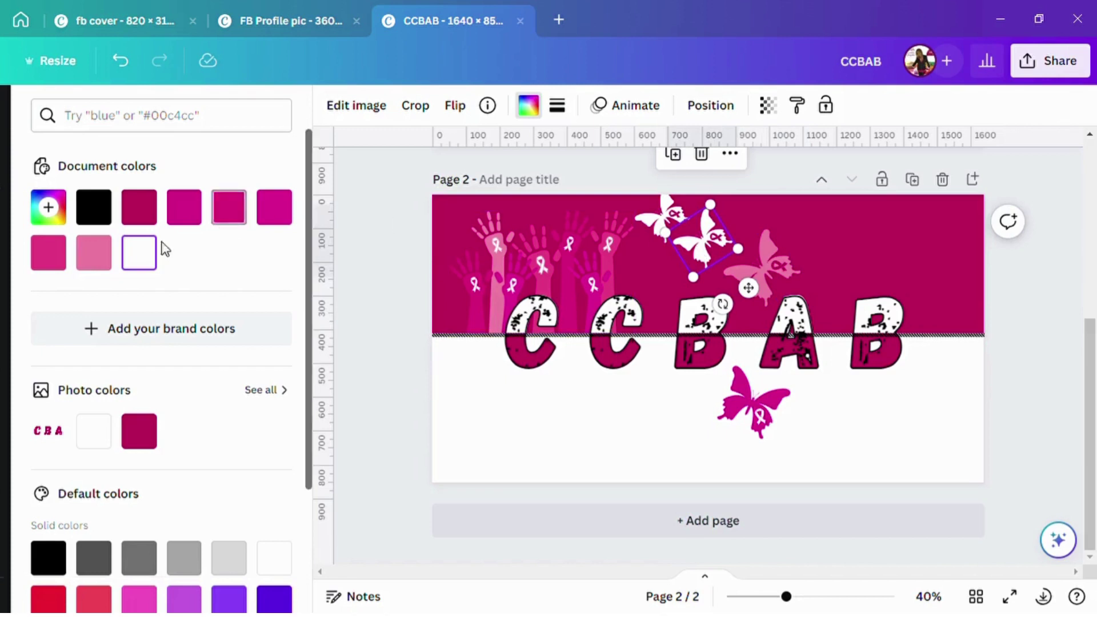
left_click(54, 263)
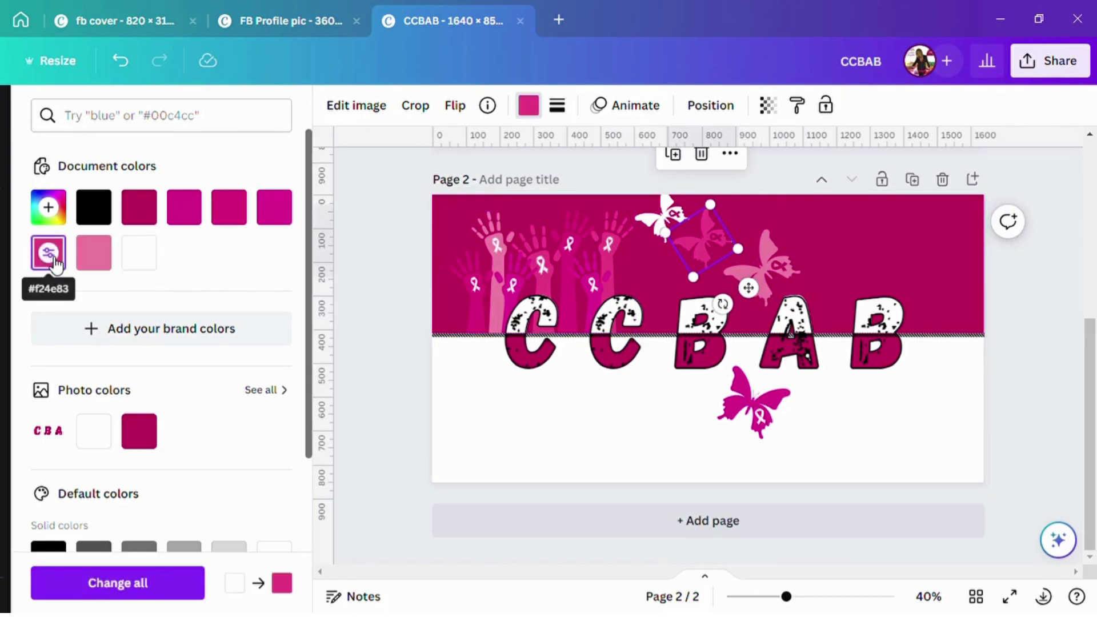
left_click(93, 252)
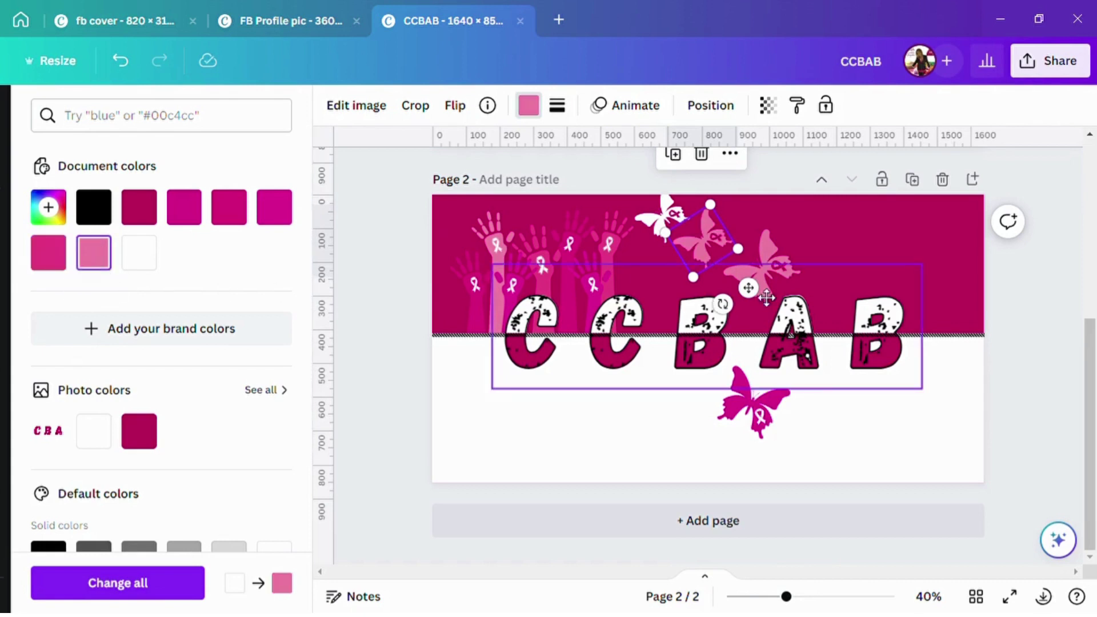
Recolor the largest butterfly with the darker pink document color #f24e83 and nudge the middle butterfly slightly downward.
left_click(779, 271)
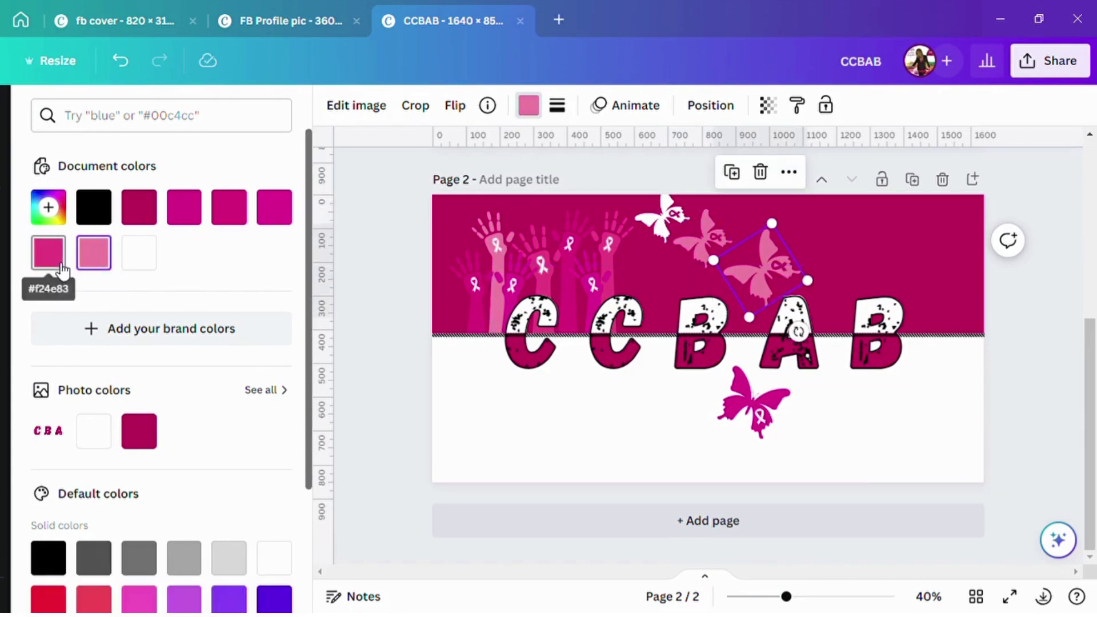
left_click(35, 265)
left_click_drag(704, 227, 698, 245)
left_click(664, 218)
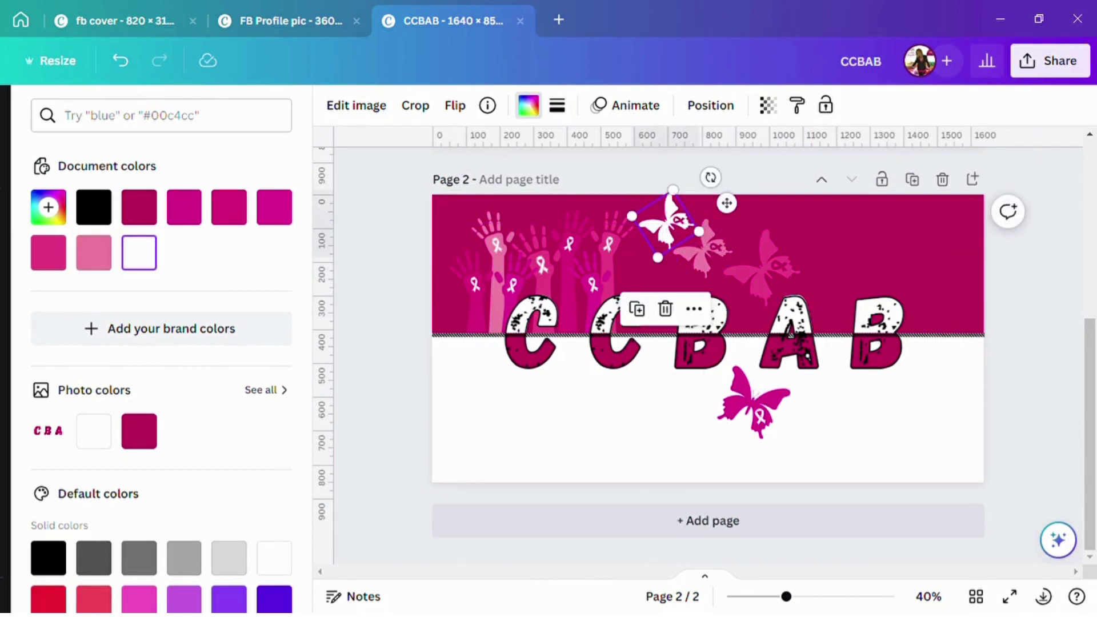
left_click(529, 105)
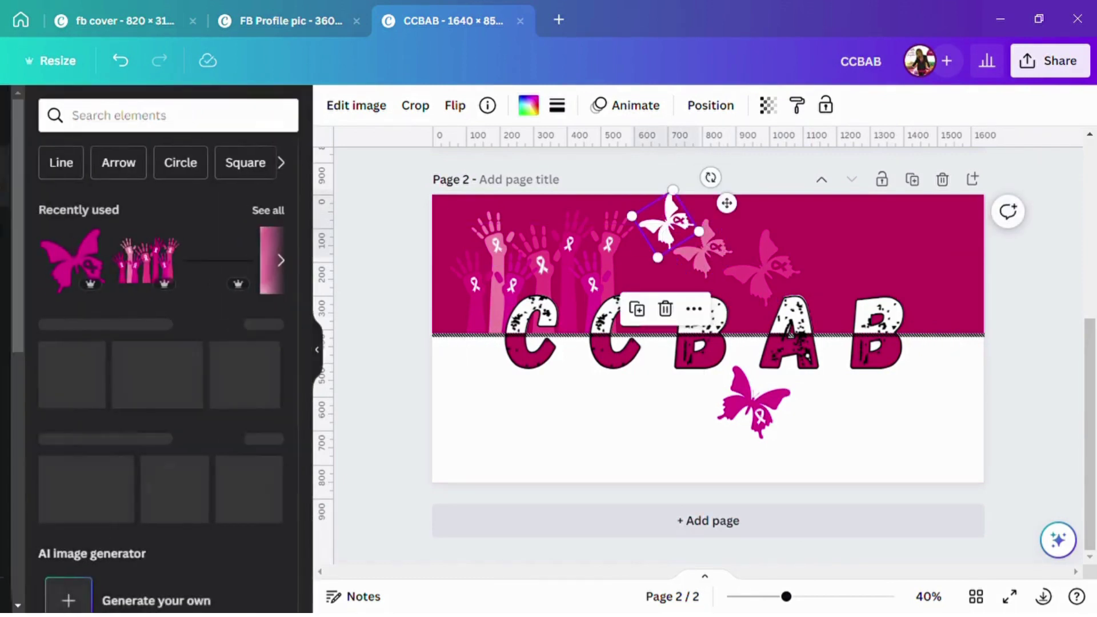
Insert the pink breast line drawing with hearts from the recently used elements.
left_click(278, 212)
scroll(251, 271, "down", 6)
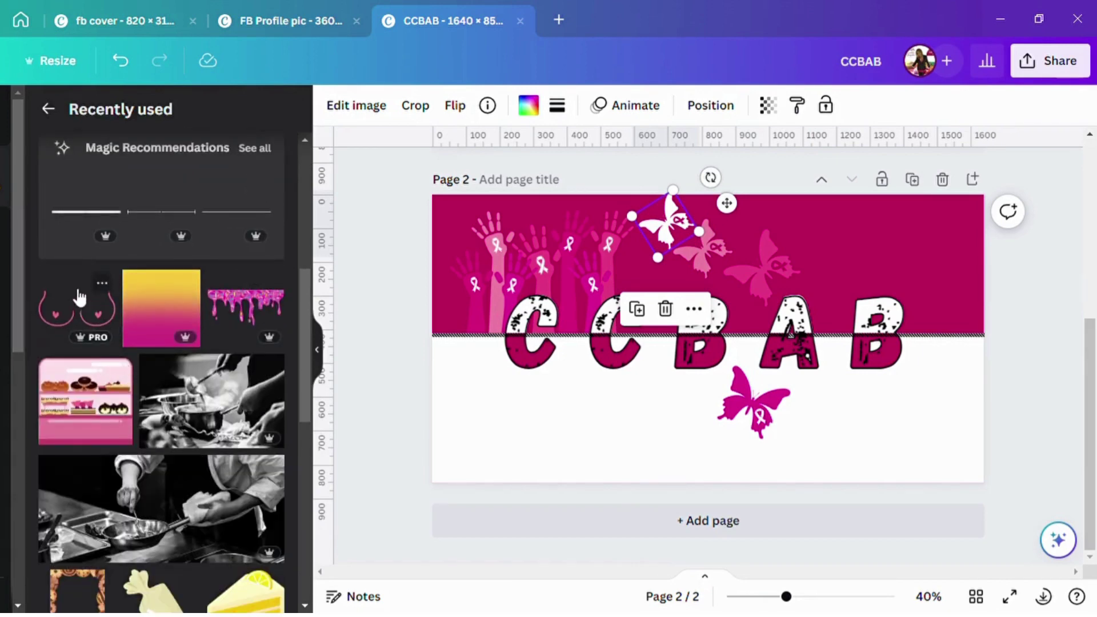
scroll(179, 255, "up", 6)
scroll(85, 423, "down", 5)
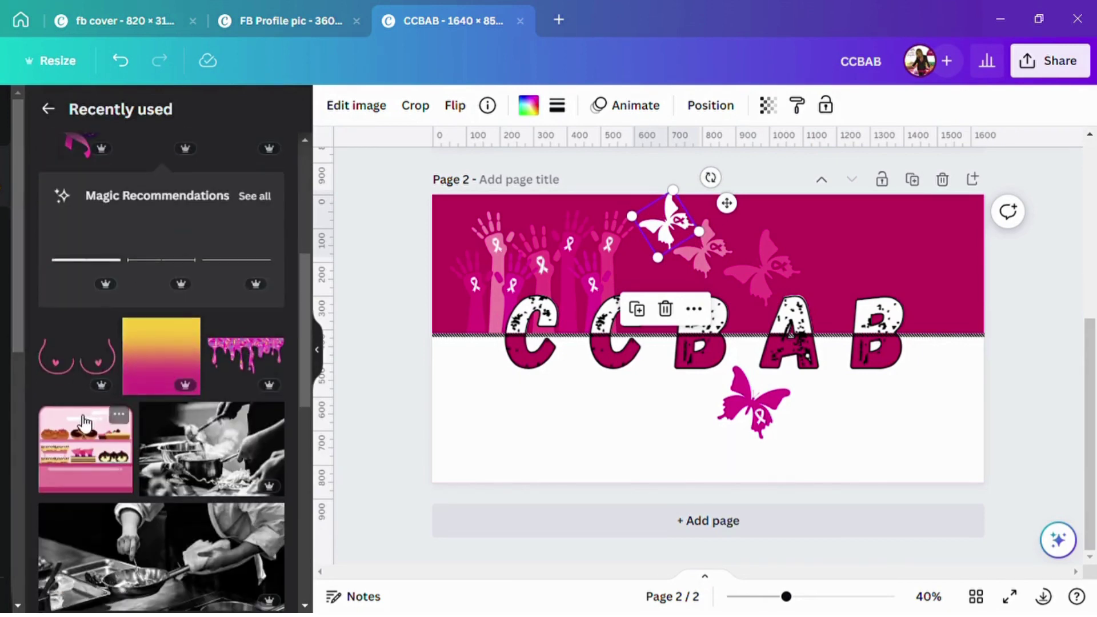
left_click(91, 378)
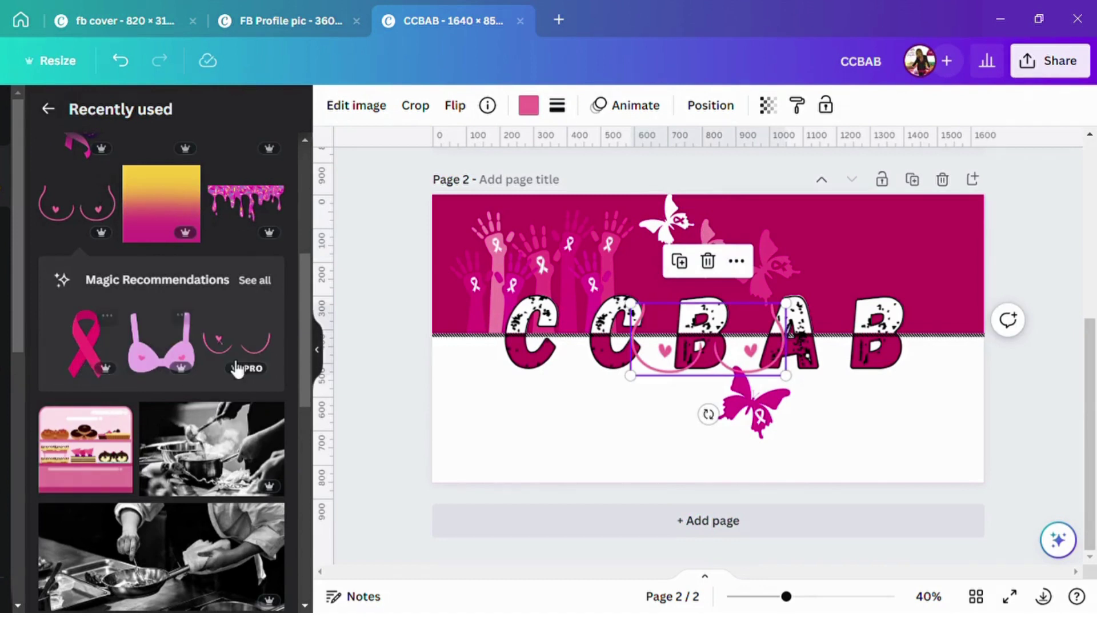
Shrink the breast drawing, tilt it clockwise and place it in the pink half above the last letter B.
left_click_drag(768, 365, 913, 275)
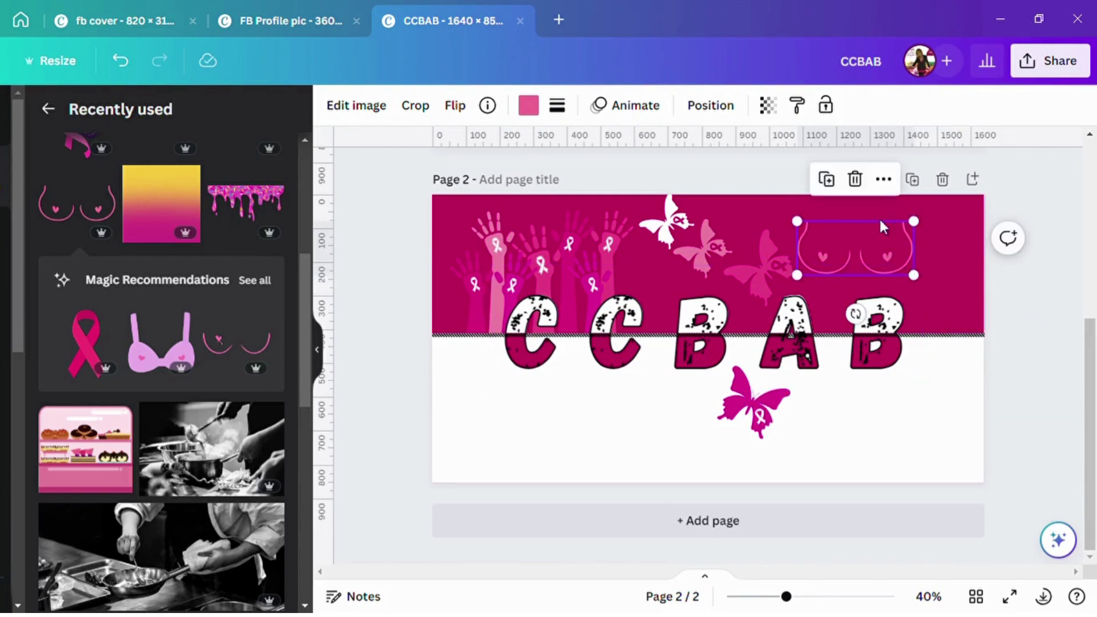
left_click_drag(855, 314, 845, 321)
left_click_drag(870, 276, 900, 280)
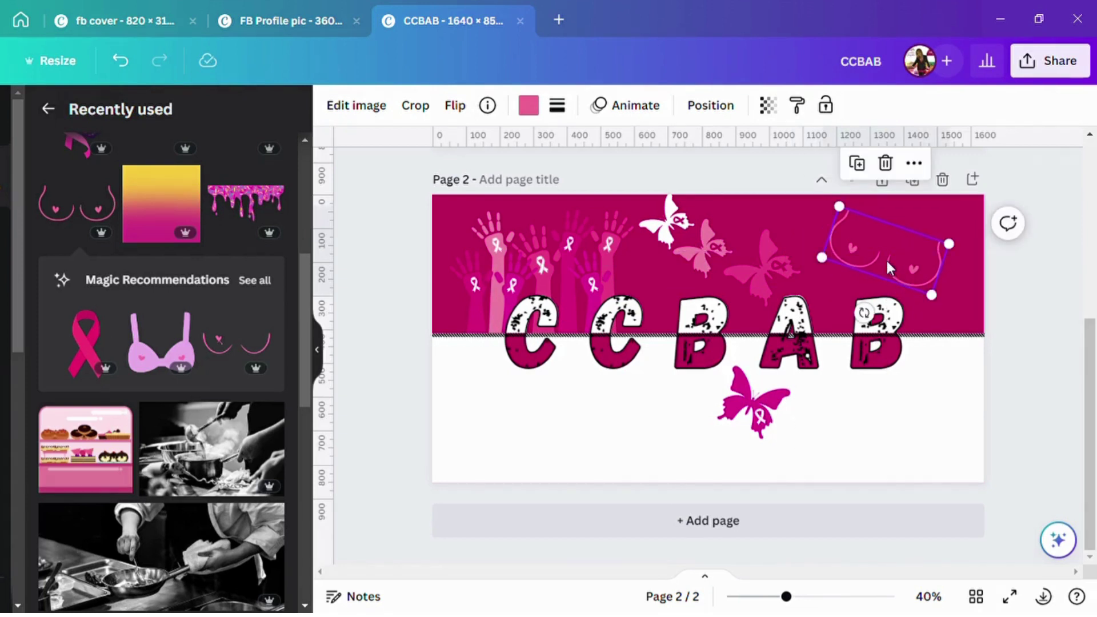
Recolor the breast drawing white, nudge it slightly right and place a duplicate directly over it.
left_click(529, 106)
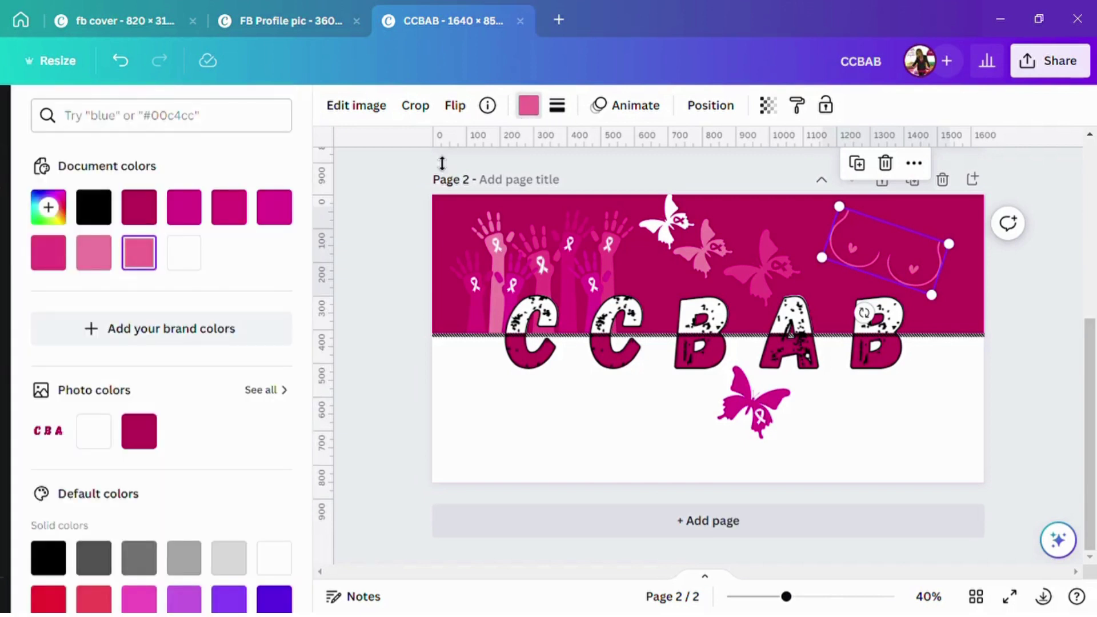
left_click(197, 267)
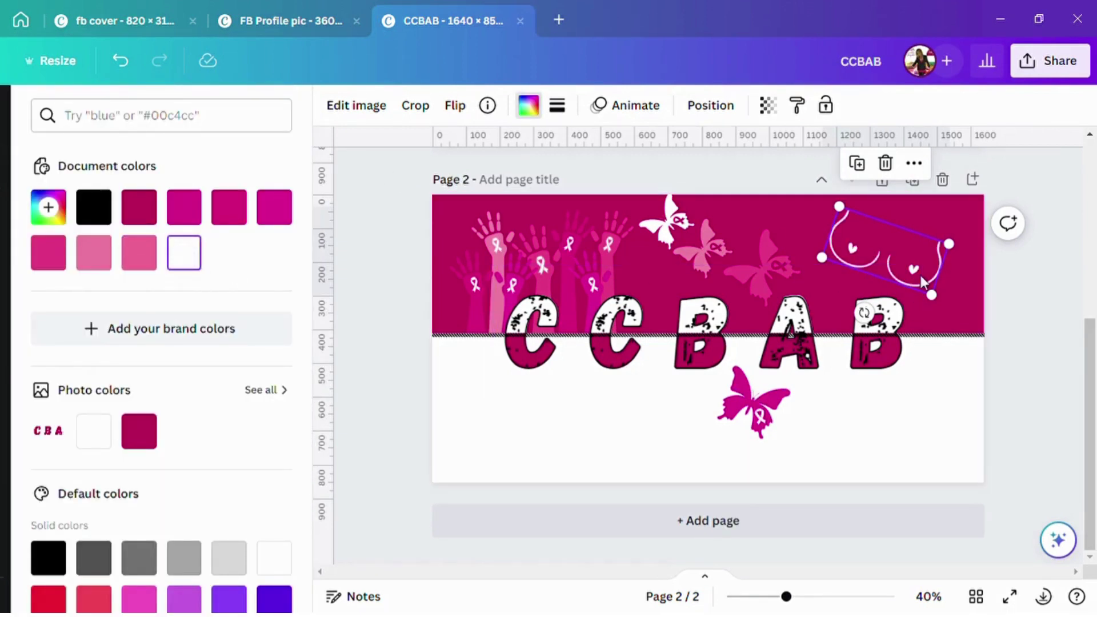
left_click_drag(920, 279, 921, 279)
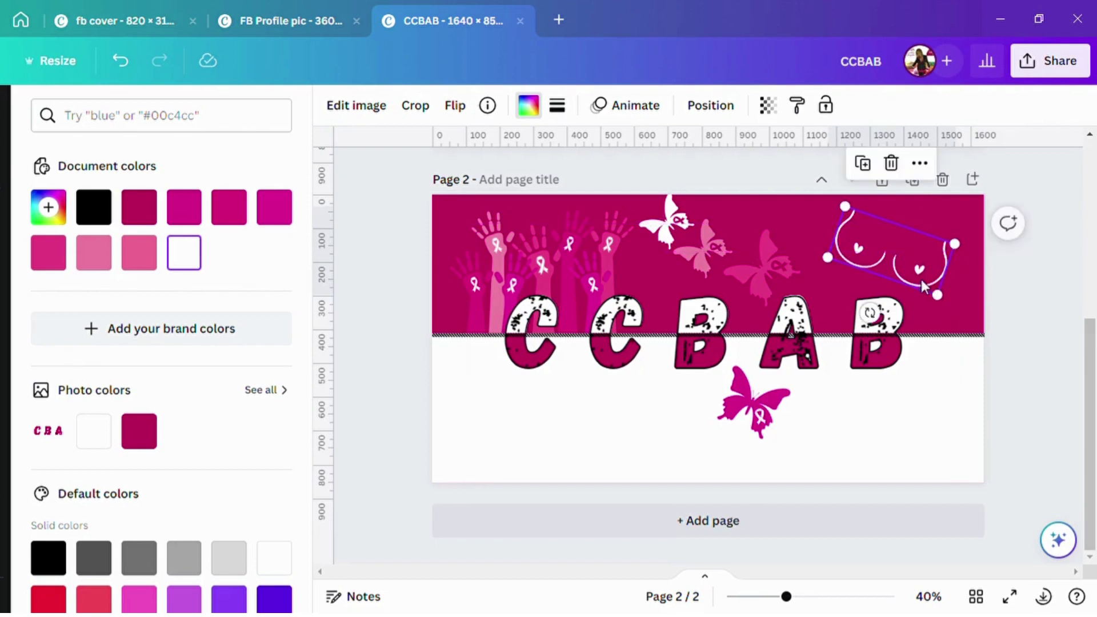
left_click(863, 165)
left_click_drag(869, 264, 861, 262)
Recolor the lower copy of the breast drawing black and enlarge it slightly so it shows as a shadow.
left_click(733, 112)
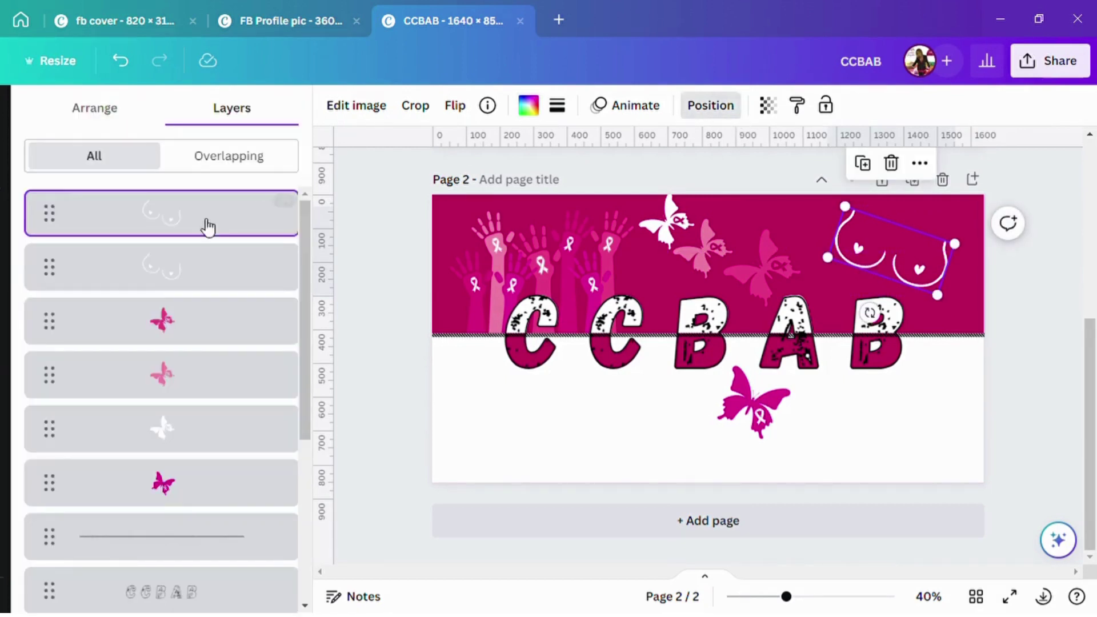
left_click(182, 283)
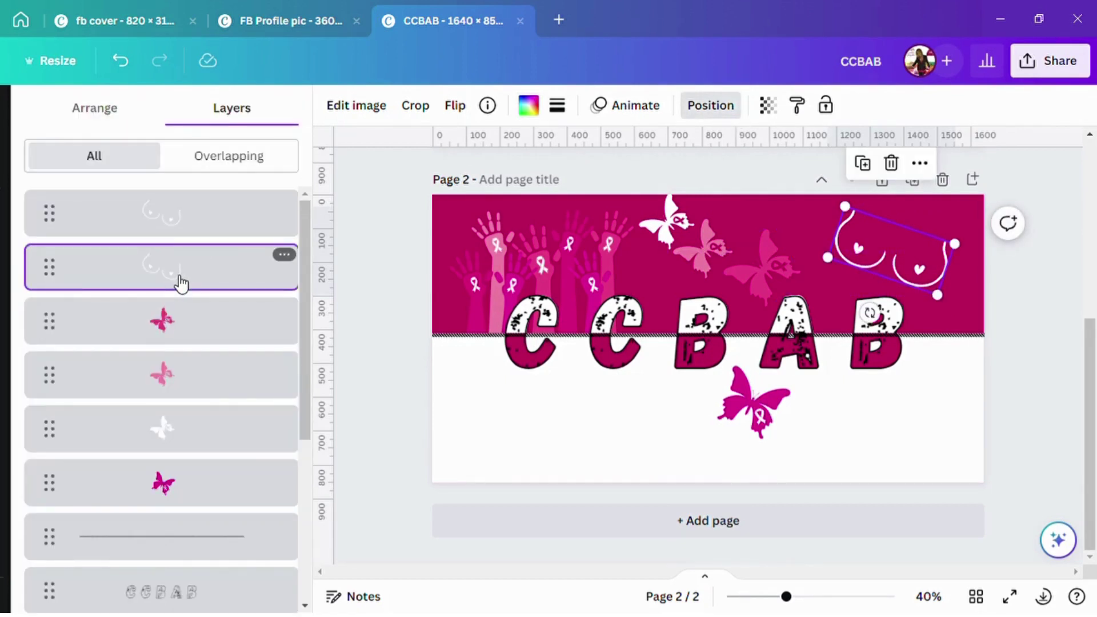
left_click(528, 106)
left_click(106, 216)
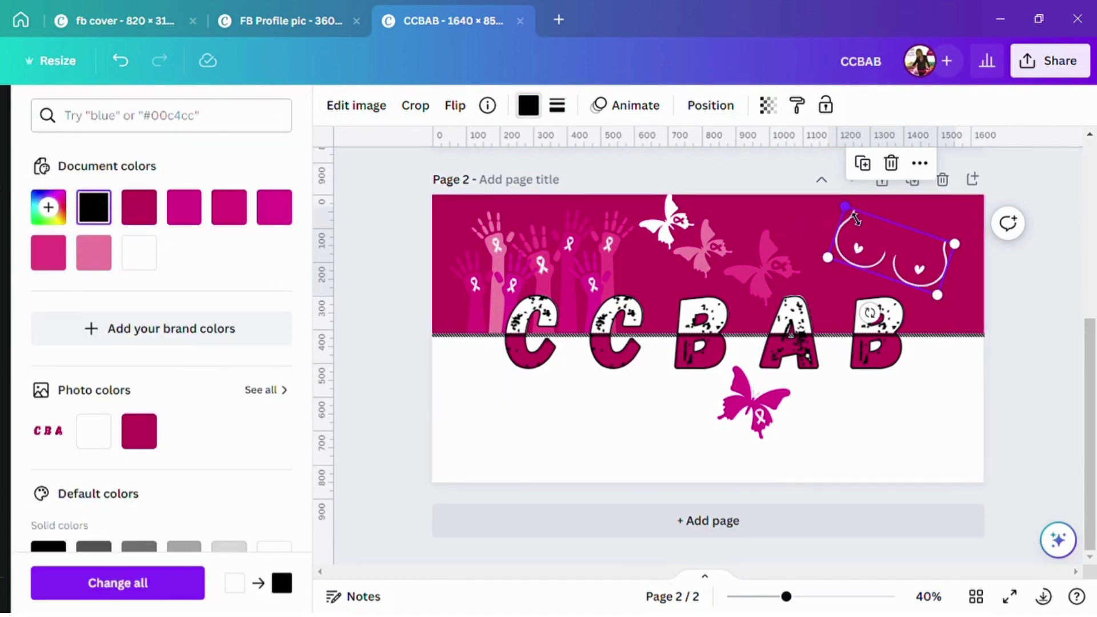
left_click_drag(856, 218, 852, 216)
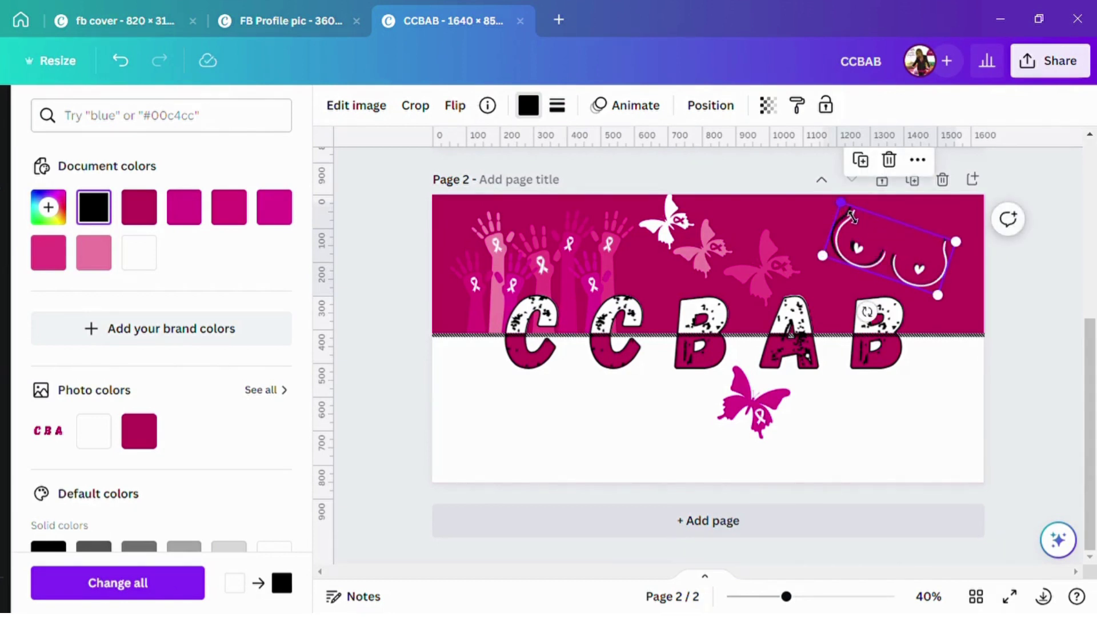
Give the black breast drawing a solid border of weight 4 and enlarge it slightly toward its lower-right corner.
left_click(817, 215)
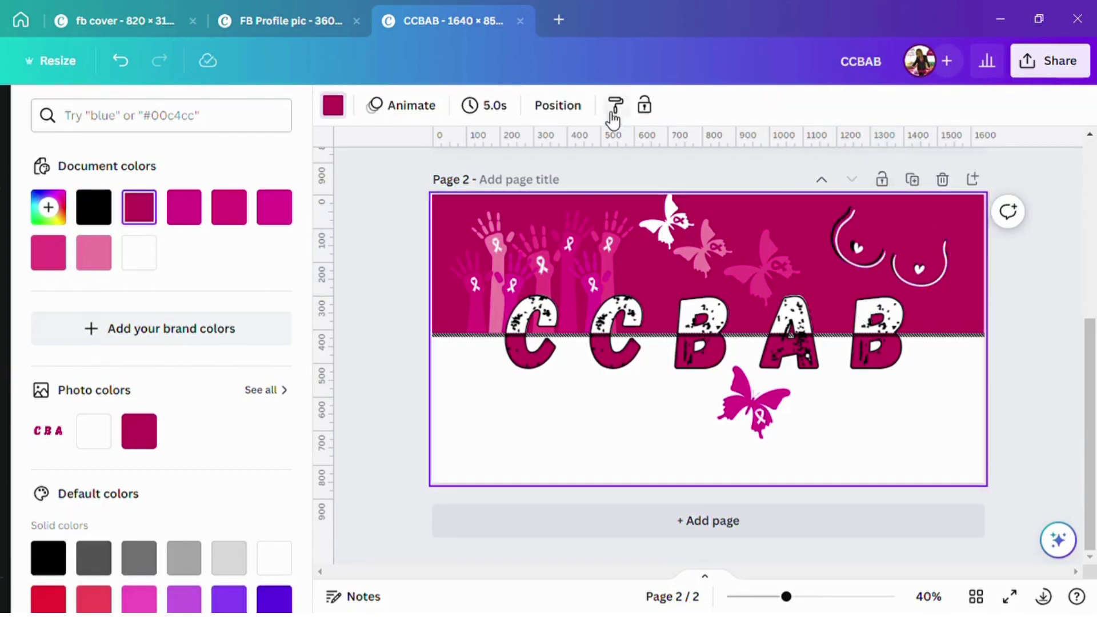
left_click(565, 110)
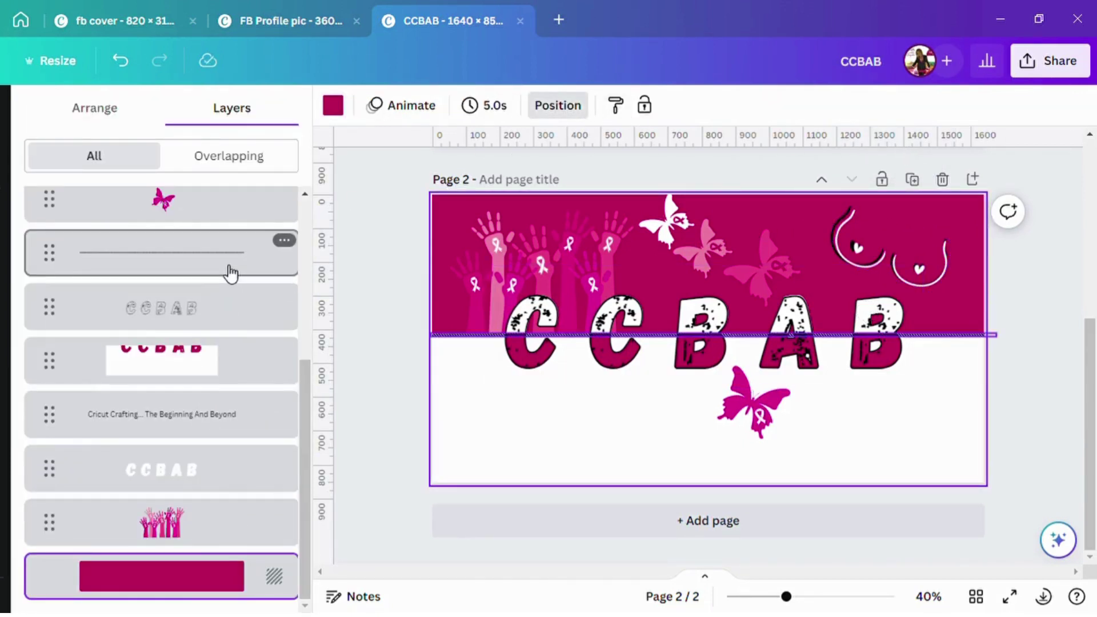
scroll(249, 350, "up", 5)
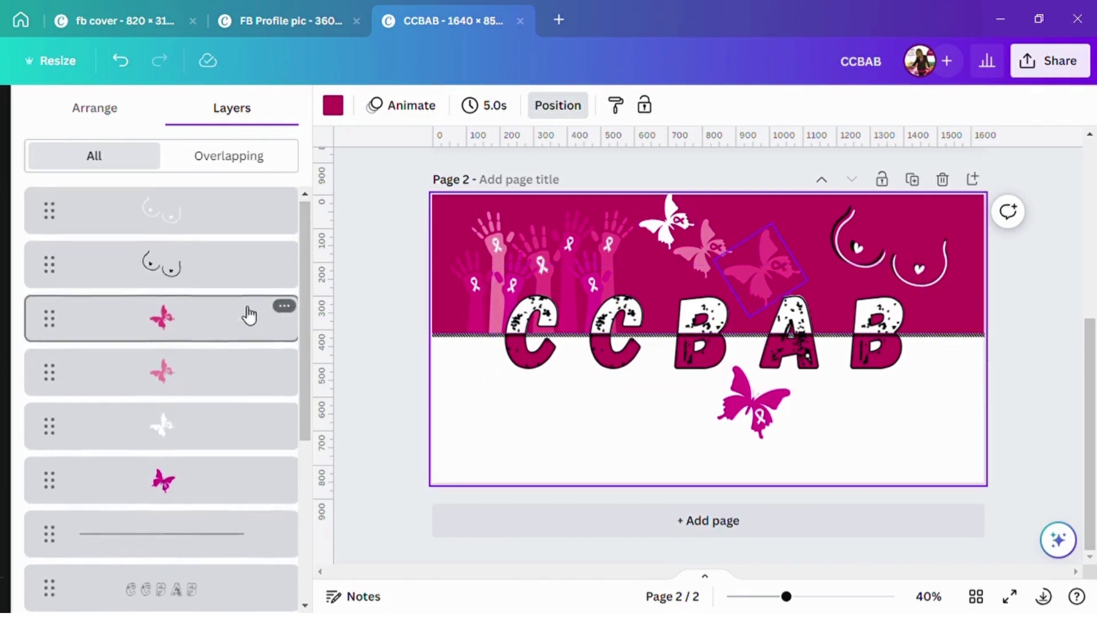
left_click(225, 276)
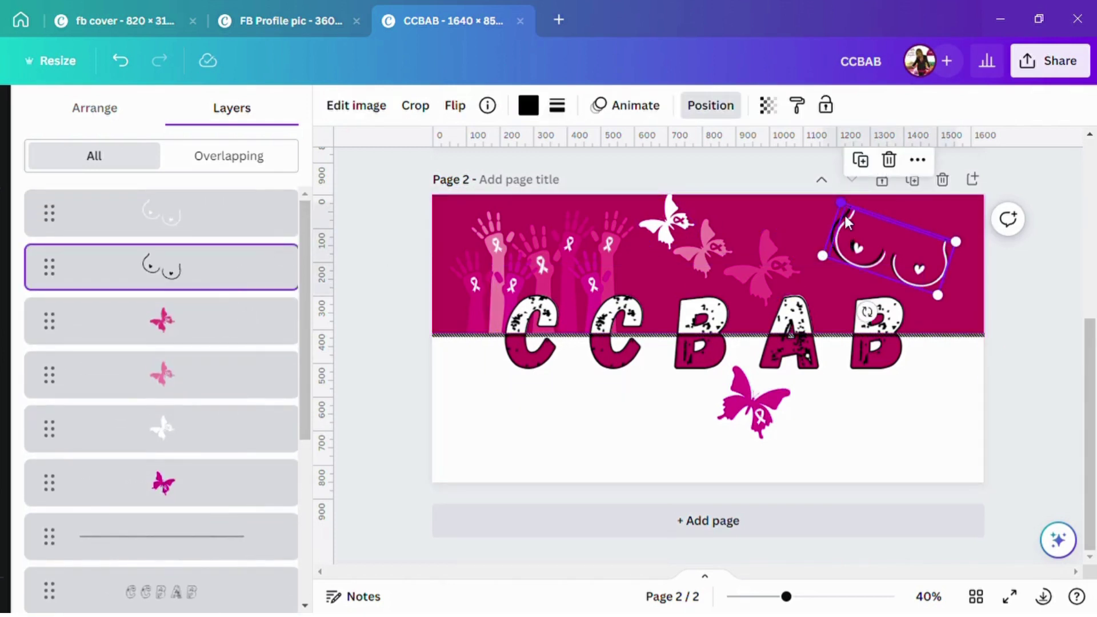
left_click(846, 219)
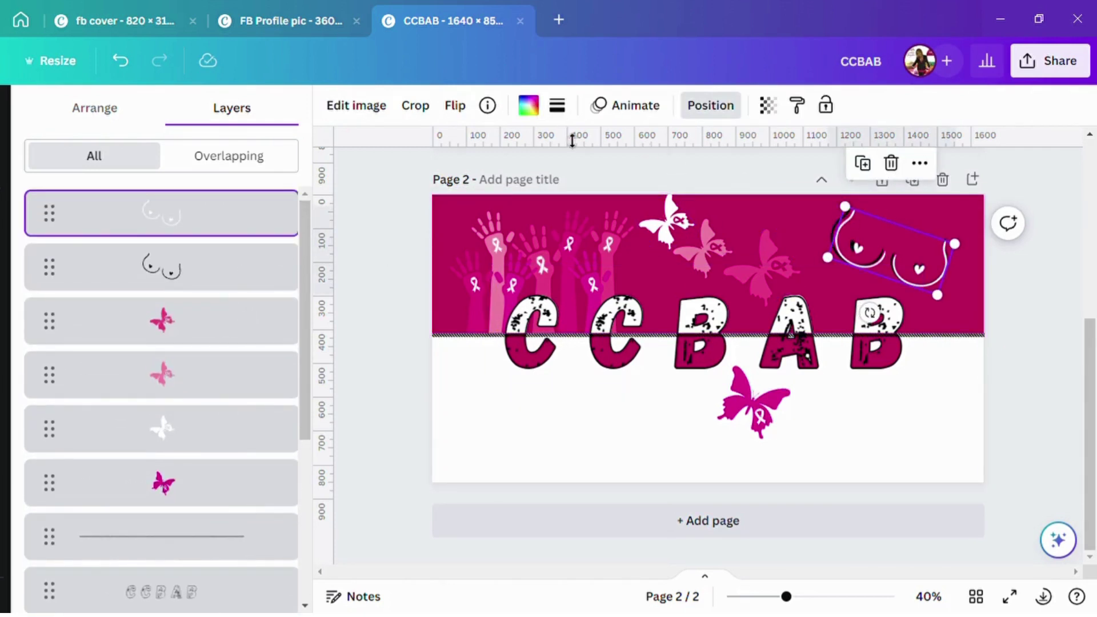
left_click(216, 278)
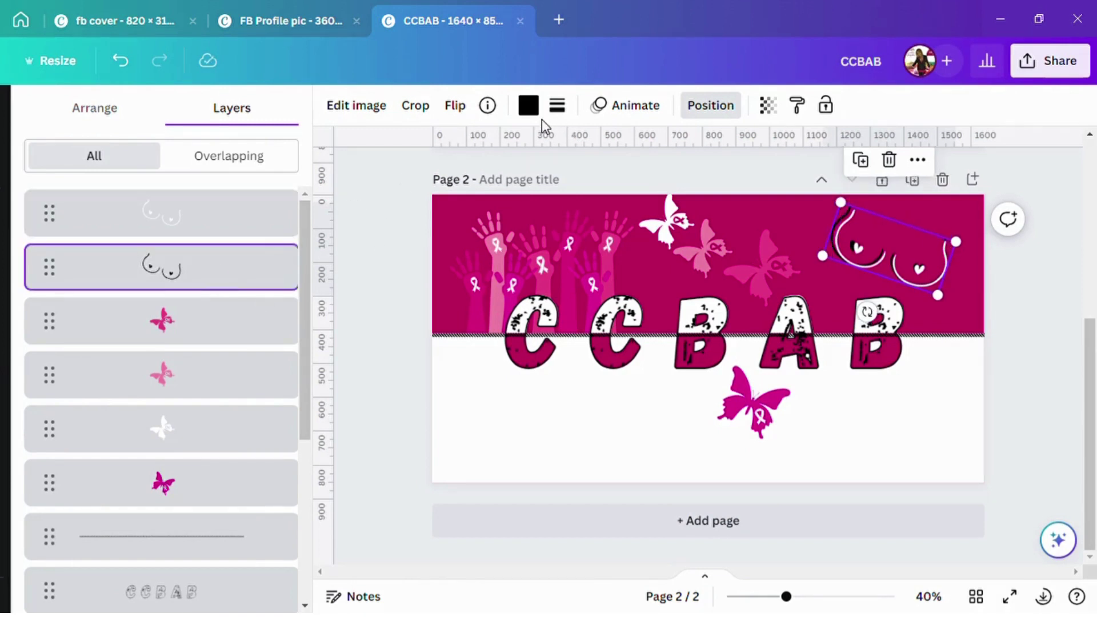
left_click(559, 112)
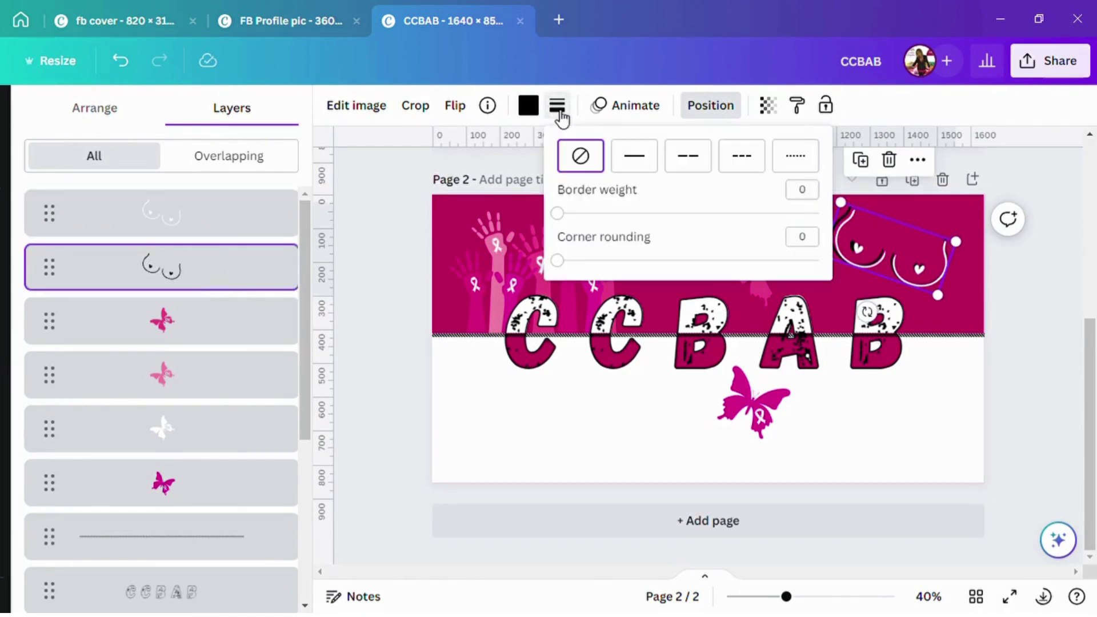
left_click(634, 157)
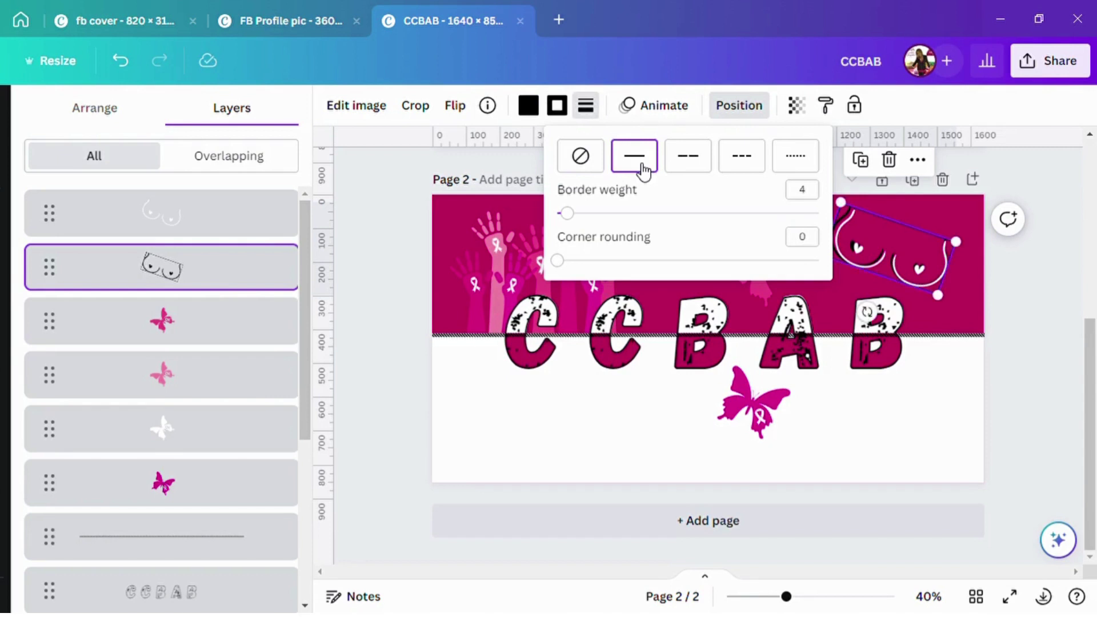
mouse_move(937, 295)
left_mouse_down()
mouse_move(955, 308)
mouse_move(929, 284)
left_mouse_up()
left_click(783, 209)
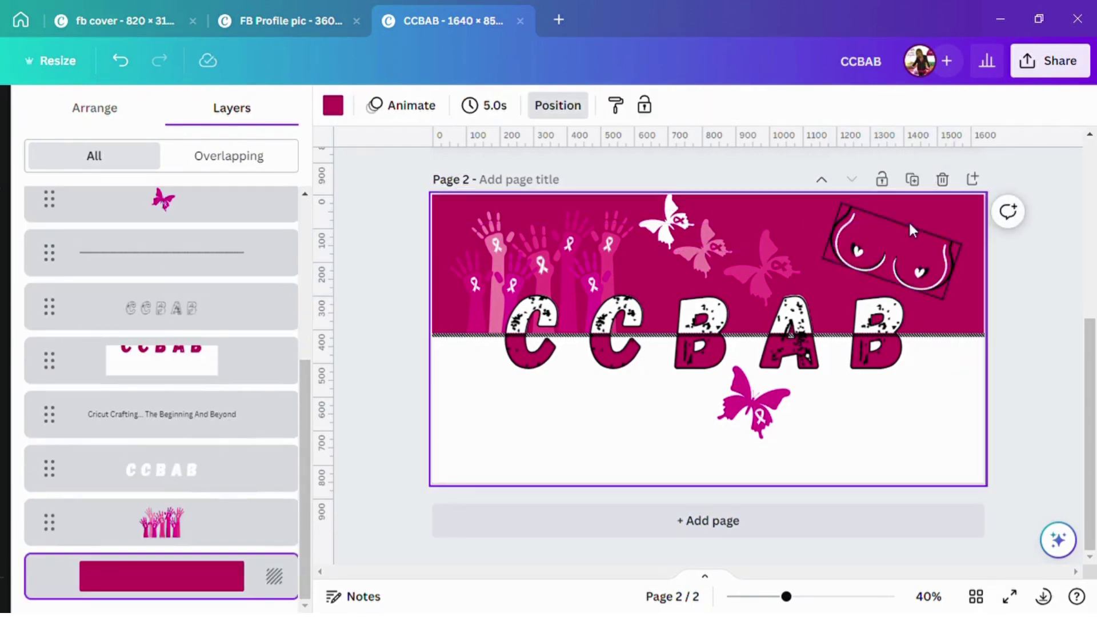
Select the hidden tagline "Cricut Crafting... The Beginning And Beyond" on page 2 and set its text color to black.
left_click(558, 105)
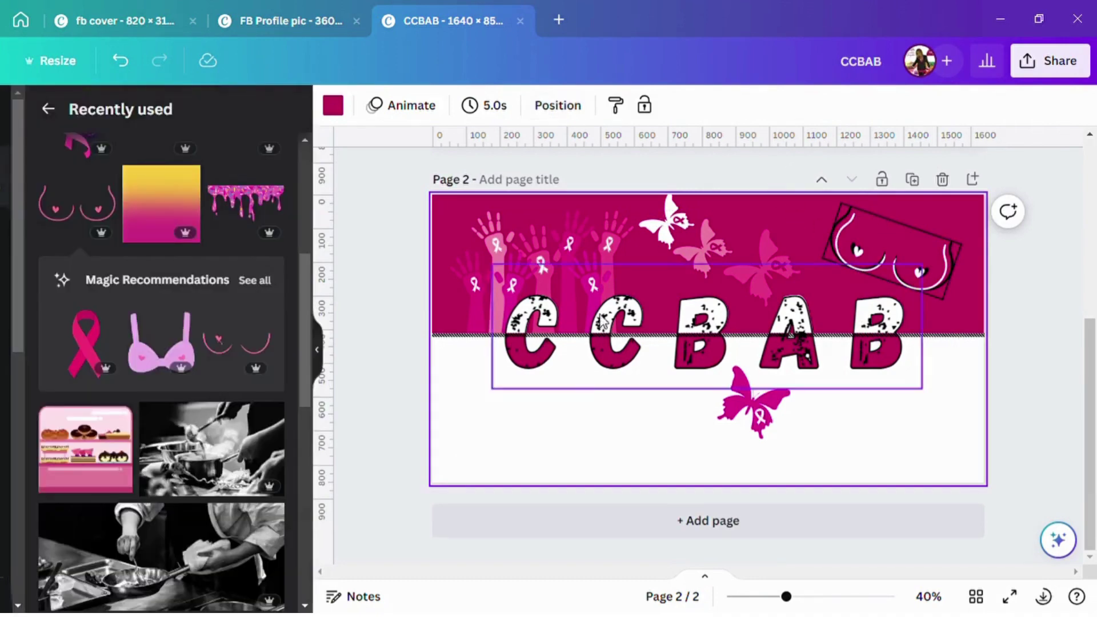
left_click(1039, 351)
scroll(1023, 349, "up", 3)
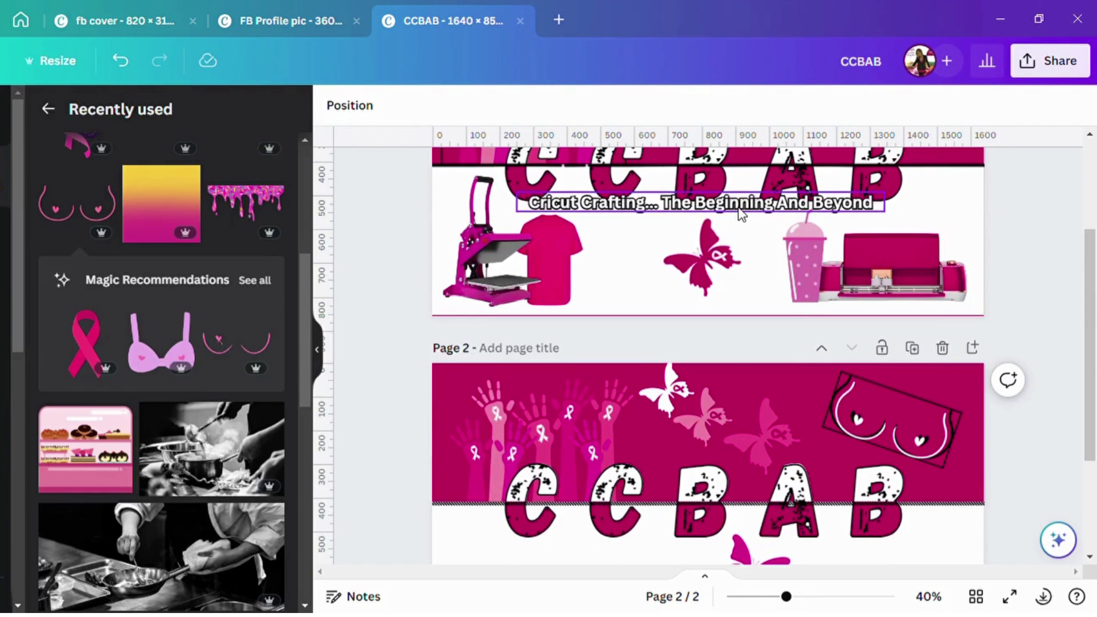
left_click(951, 540)
scroll(1037, 320, "down", 3)
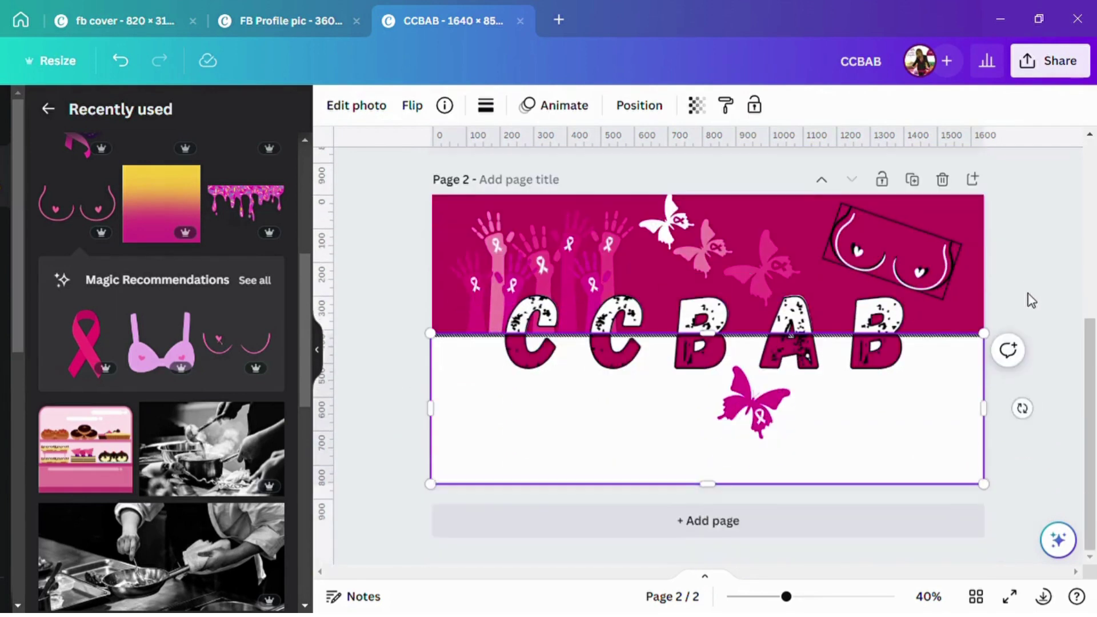
left_click(656, 114)
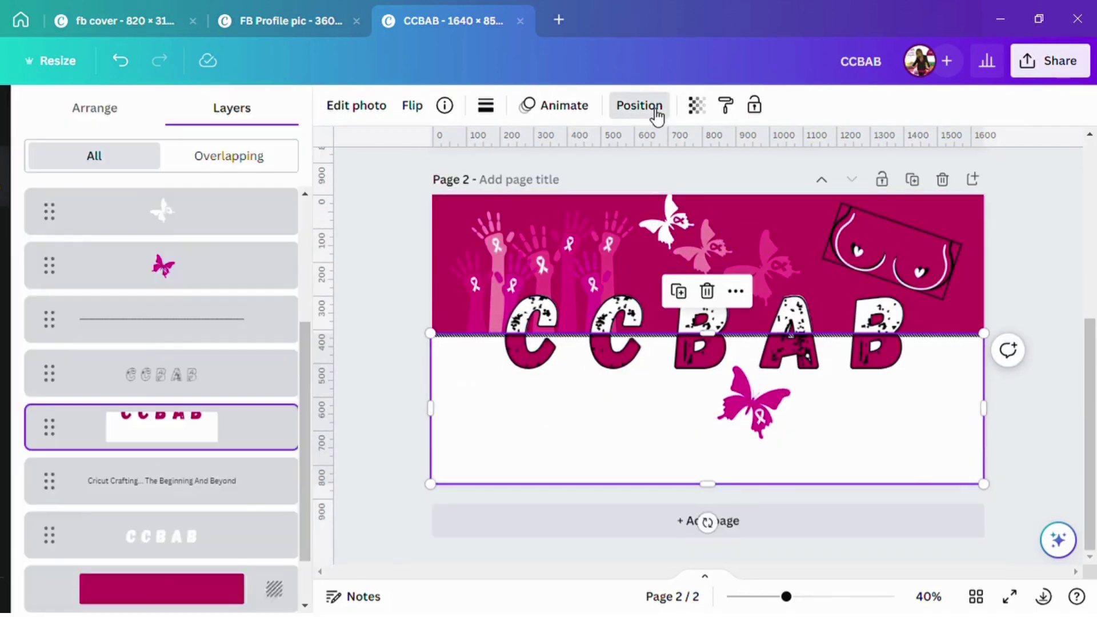
scroll(210, 232, "down", 1)
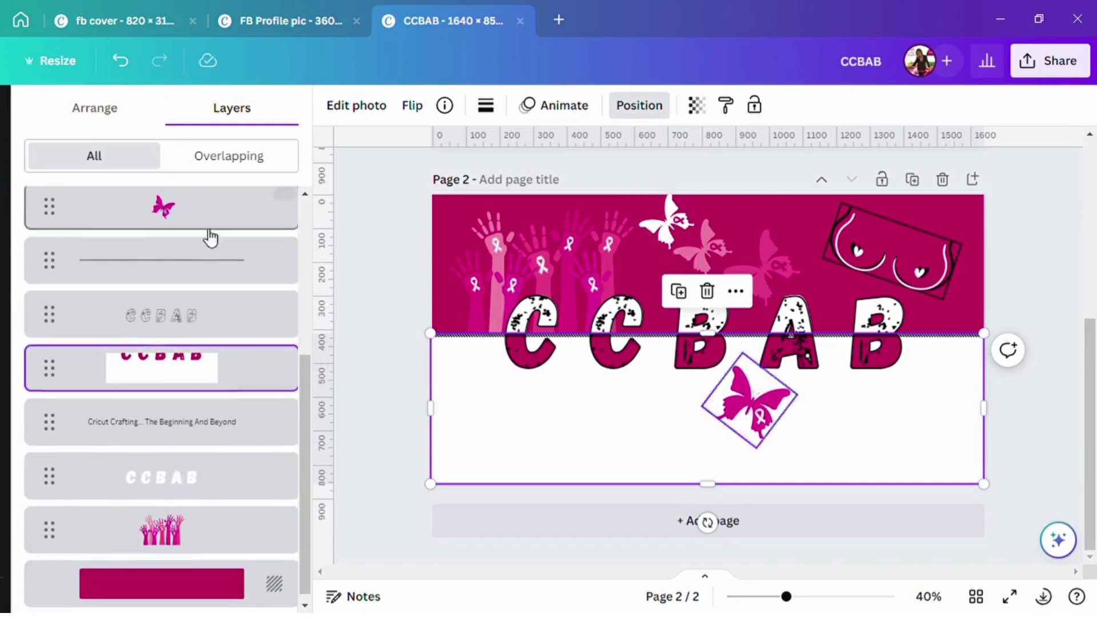
left_click(187, 415)
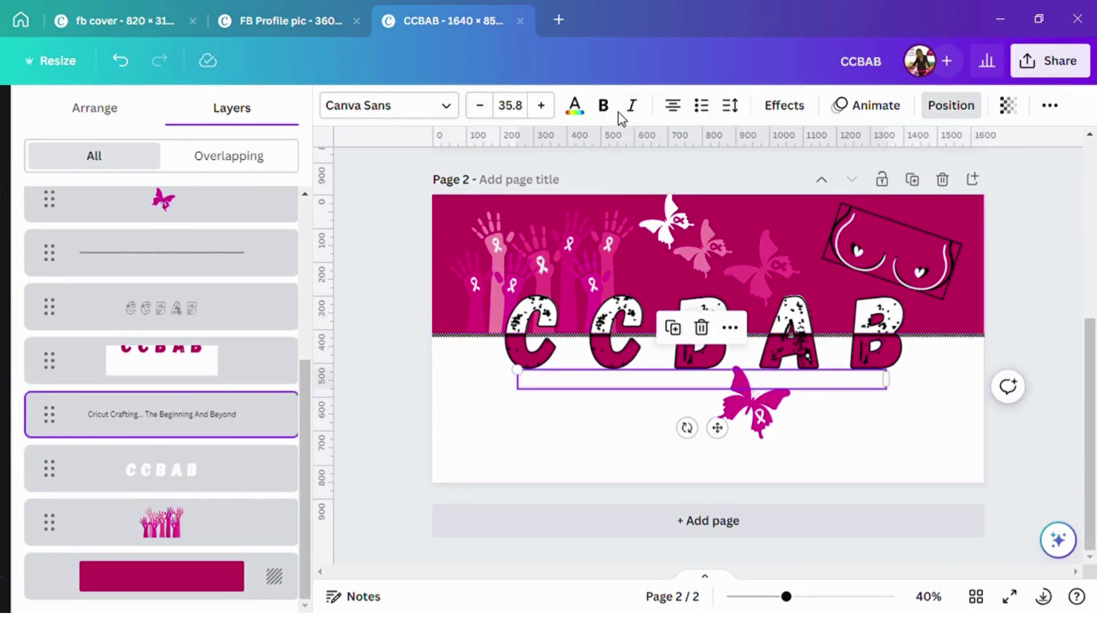
left_click(574, 107)
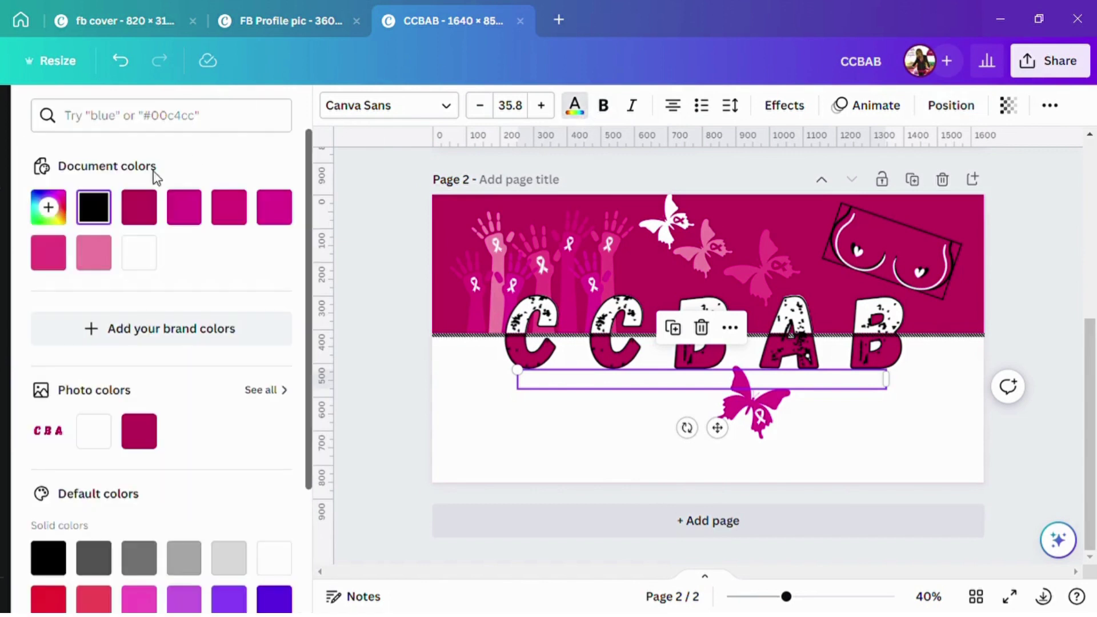
left_click(110, 217)
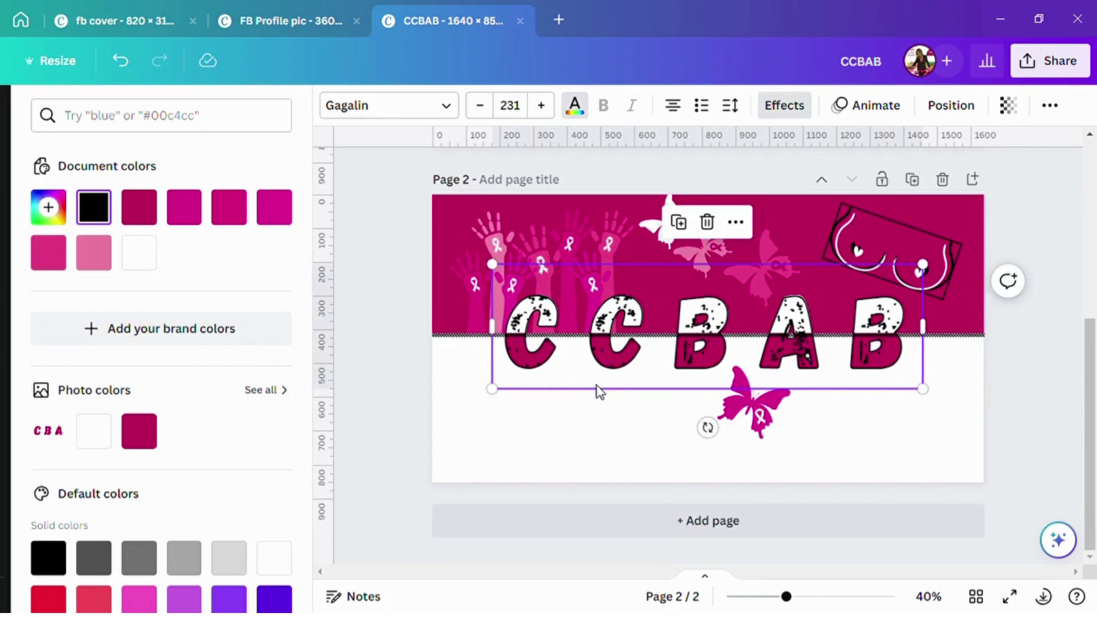
Find the hidden tagline "Cricut Crafting... The Beginning And Beyond" in the layer stack and apply solid black as its text color.
left_click(947, 114)
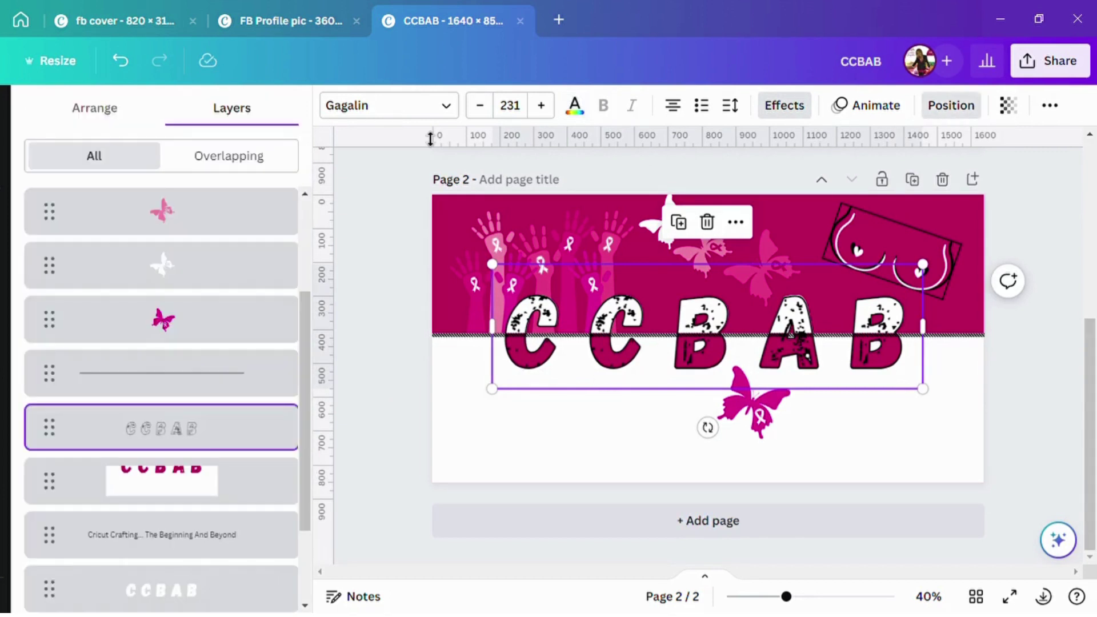
scroll(177, 434, "down", 2)
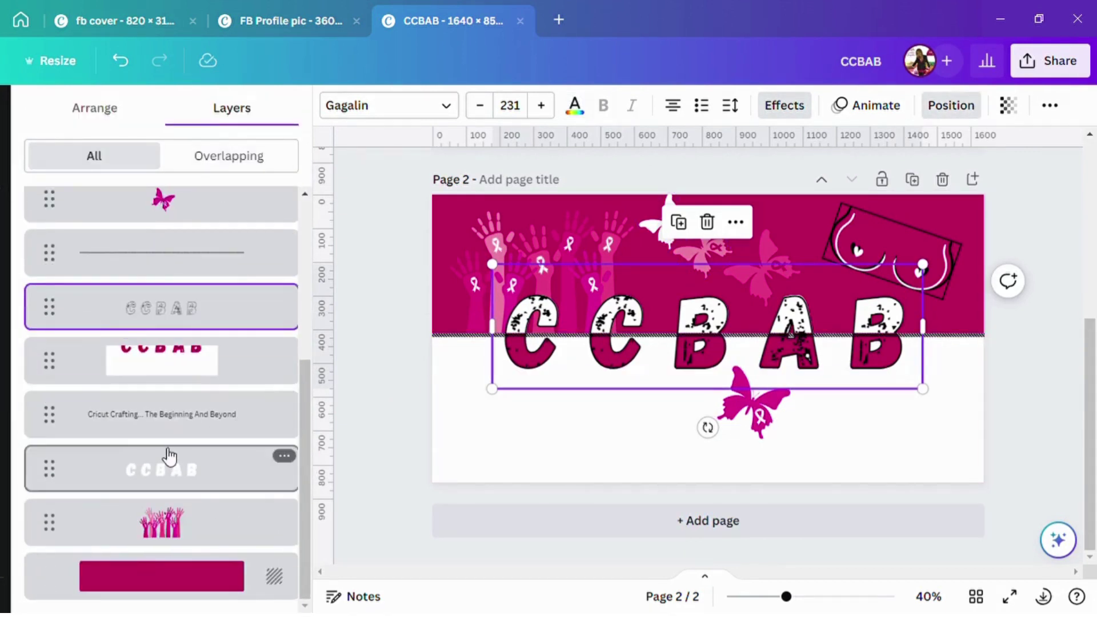
scroll(176, 320, "up", 5)
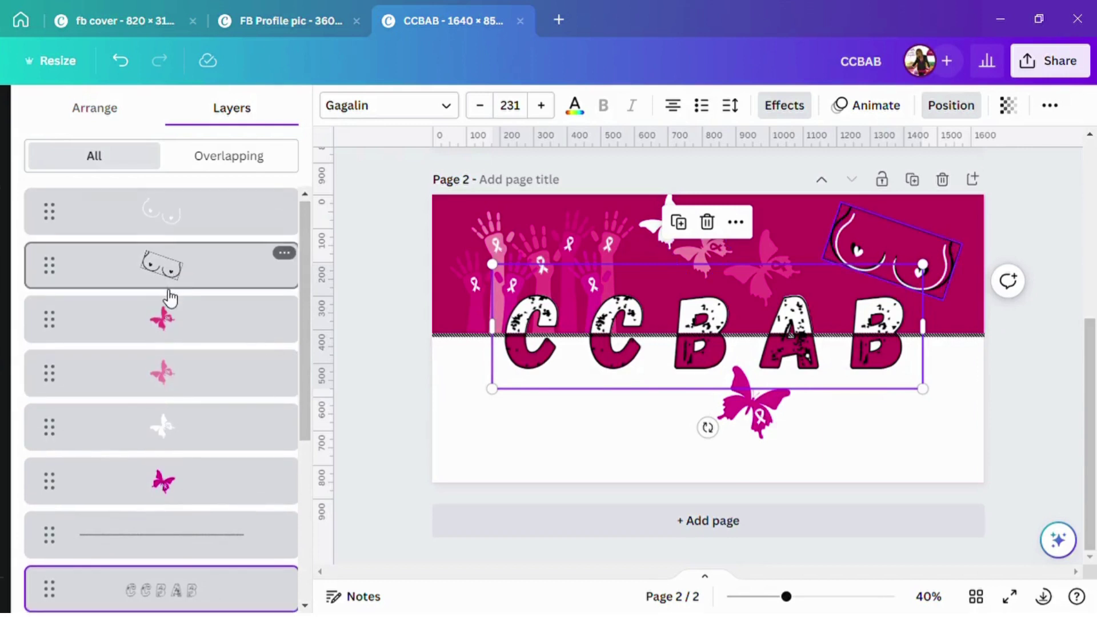
scroll(162, 322, "down", 5)
left_click(163, 412)
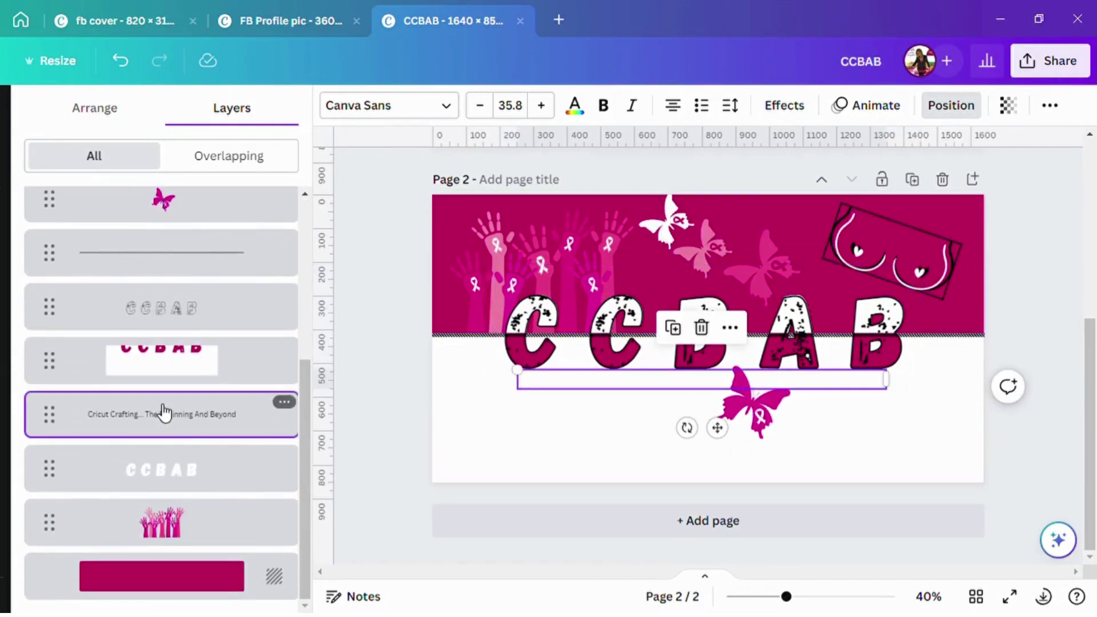
left_click(576, 108)
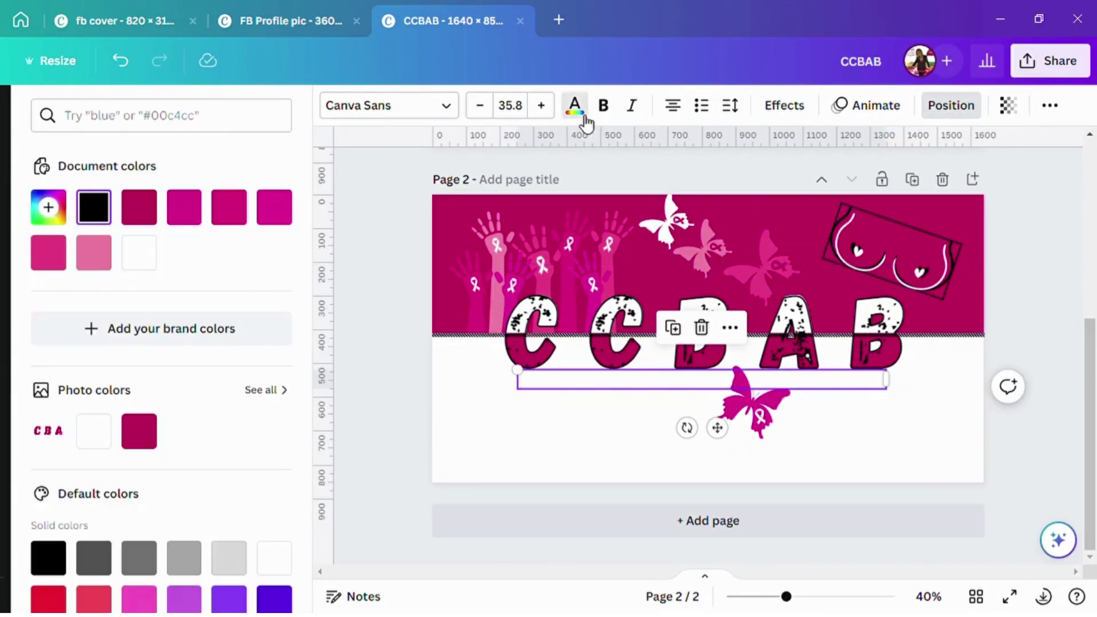
left_click(110, 220)
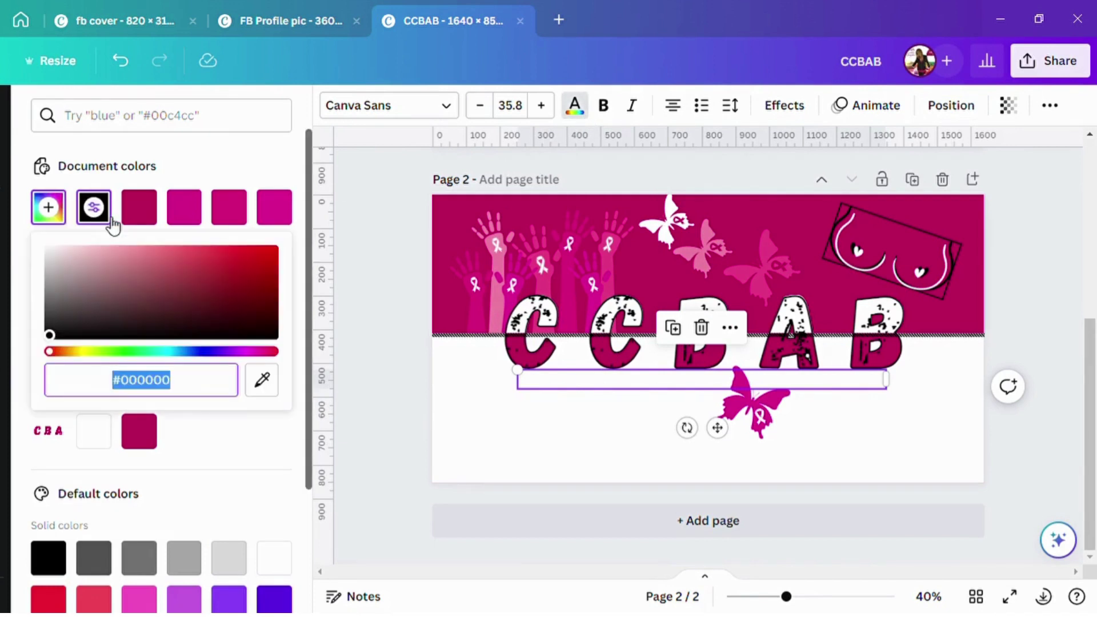
left_click(112, 224)
left_click(111, 225)
left_click(69, 559)
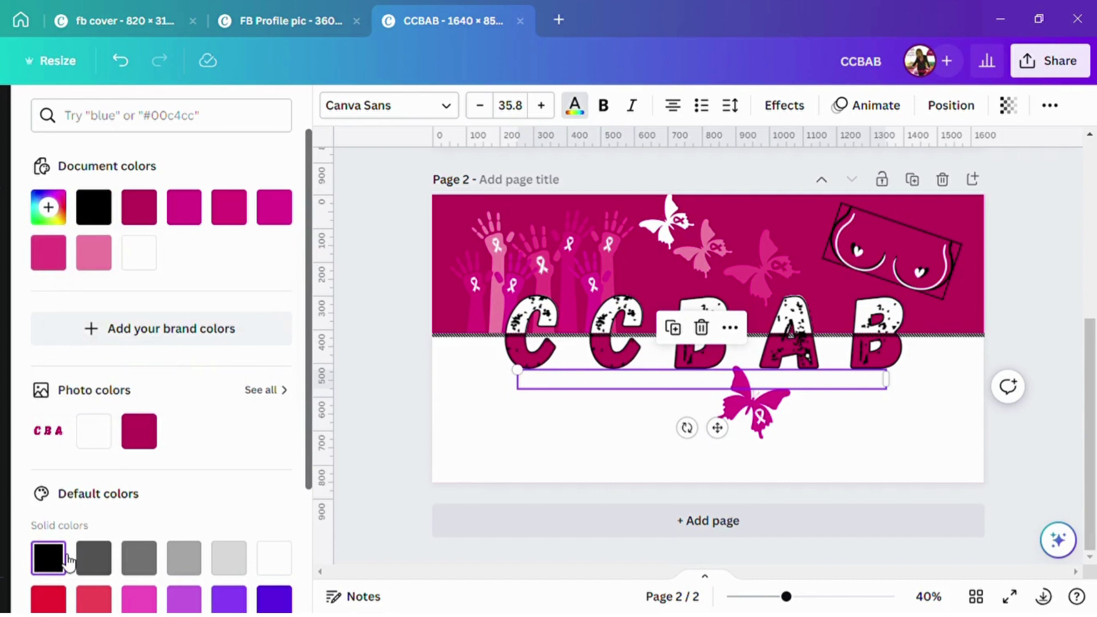
scroll(69, 559, "down", 2)
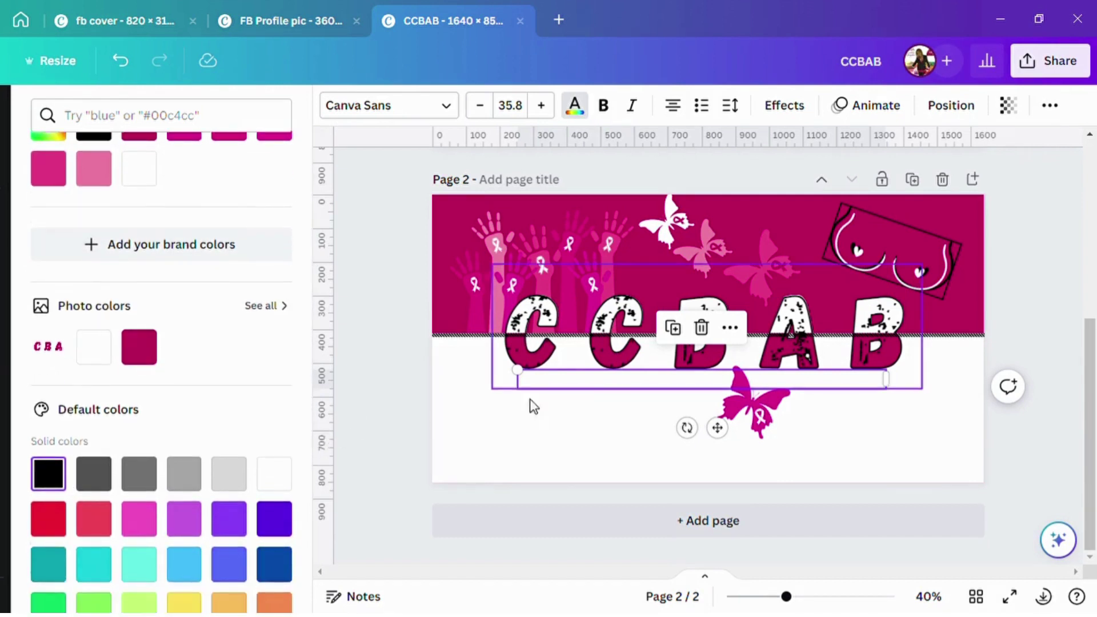
Move the tagline layer above the white image holding the lower half of the CCBAB heading.
left_click(647, 372)
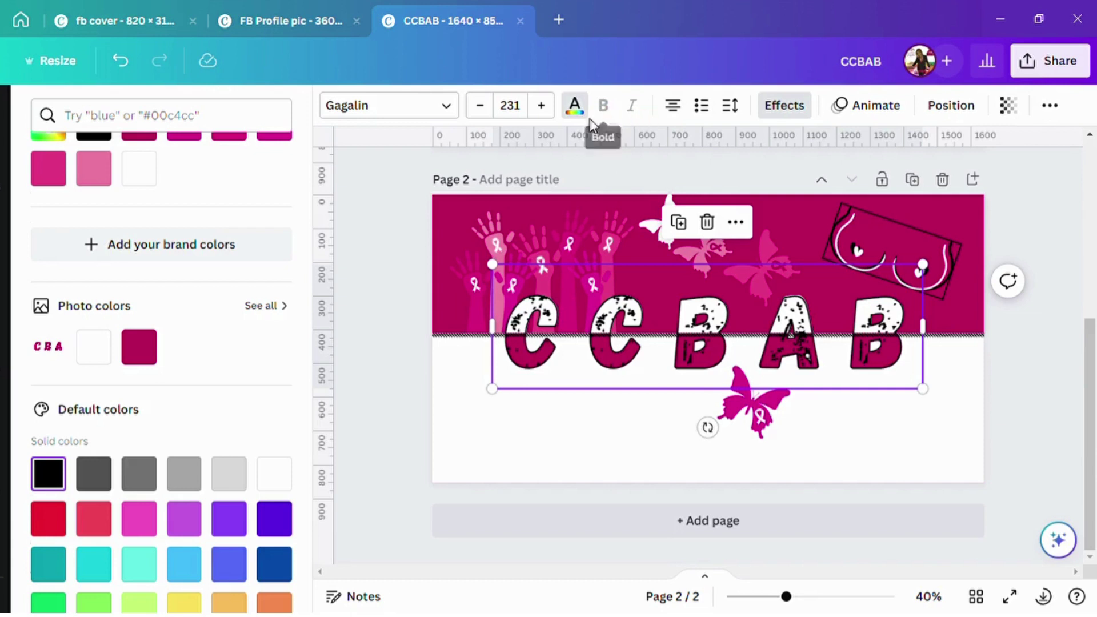
left_click(946, 113)
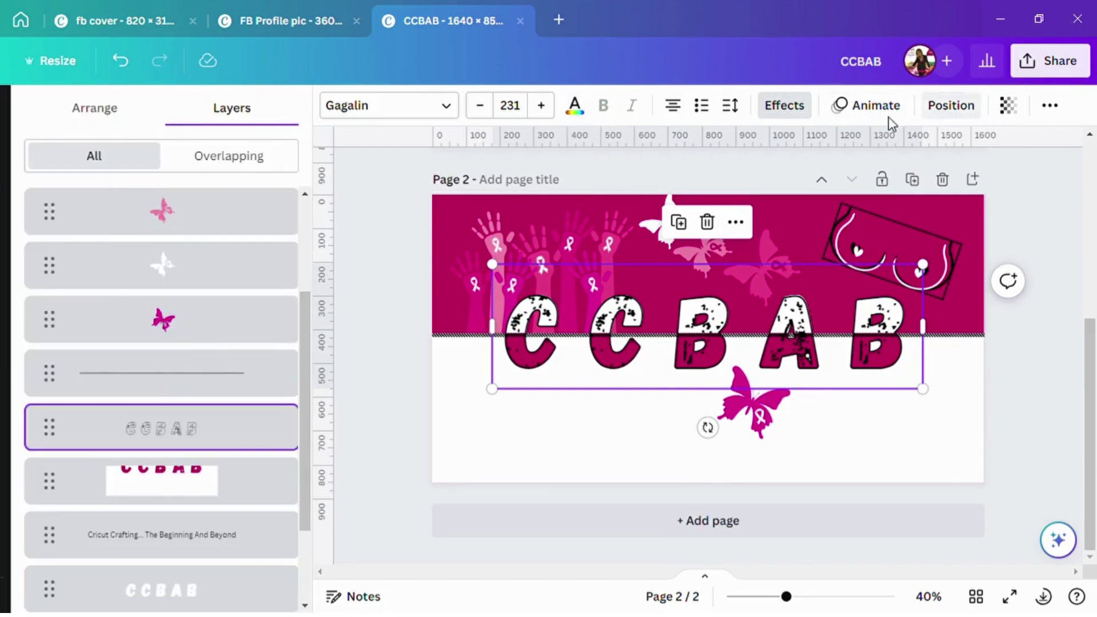
left_click(190, 528)
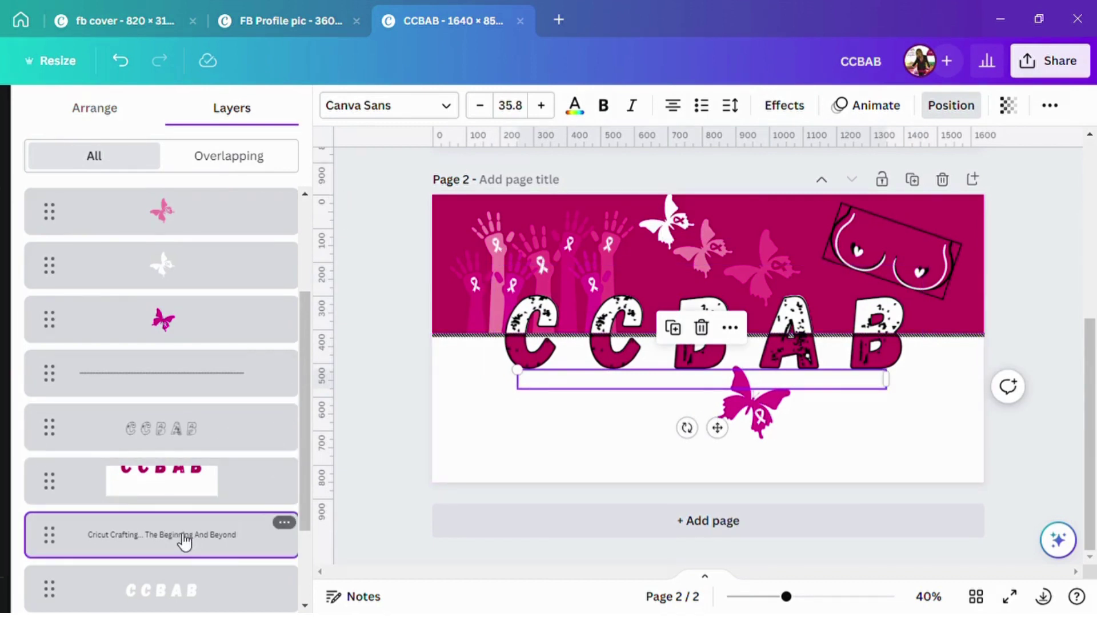
left_click_drag(184, 541, 189, 452)
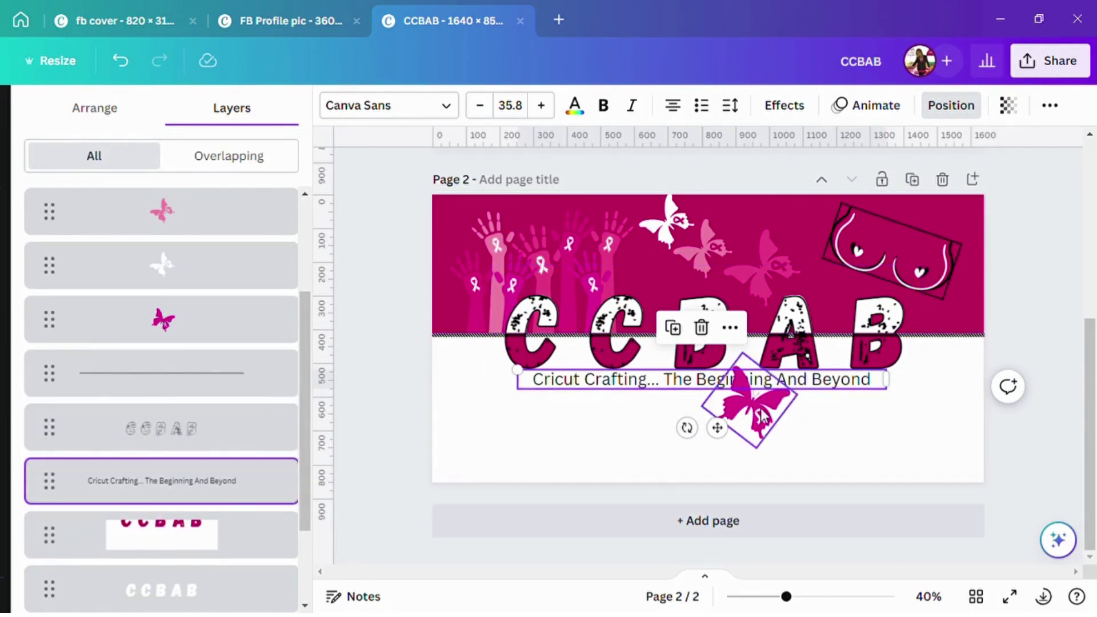
Move the lower magenta butterfly down below the tagline and place a slightly rotated duplicate to its upper right.
left_click_drag(764, 411, 799, 447)
left_click(685, 342)
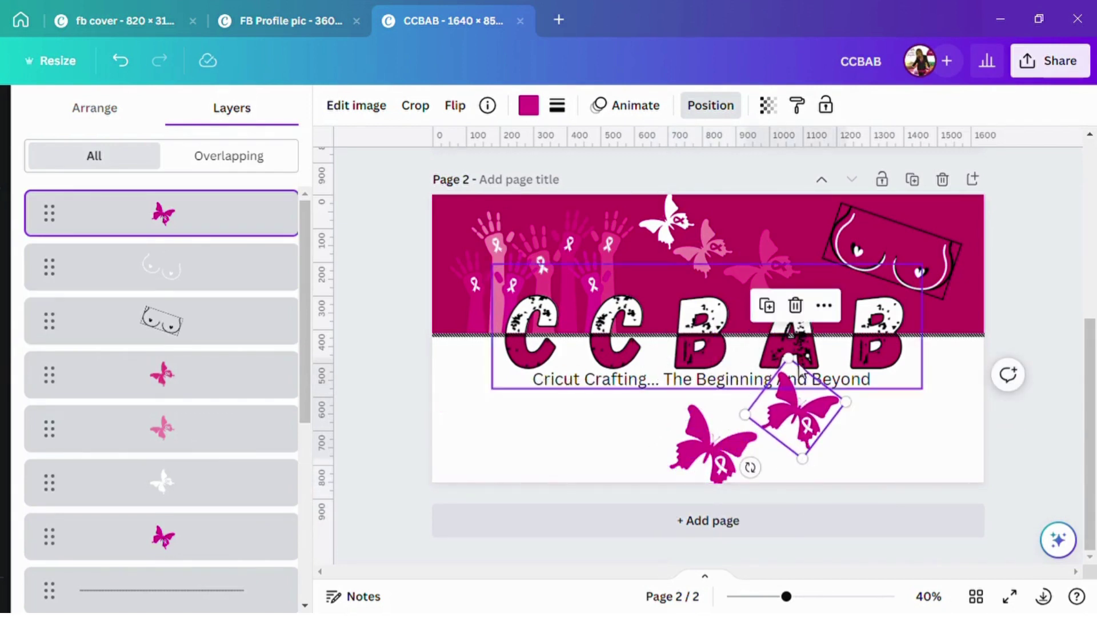
left_click_drag(753, 479, 763, 476)
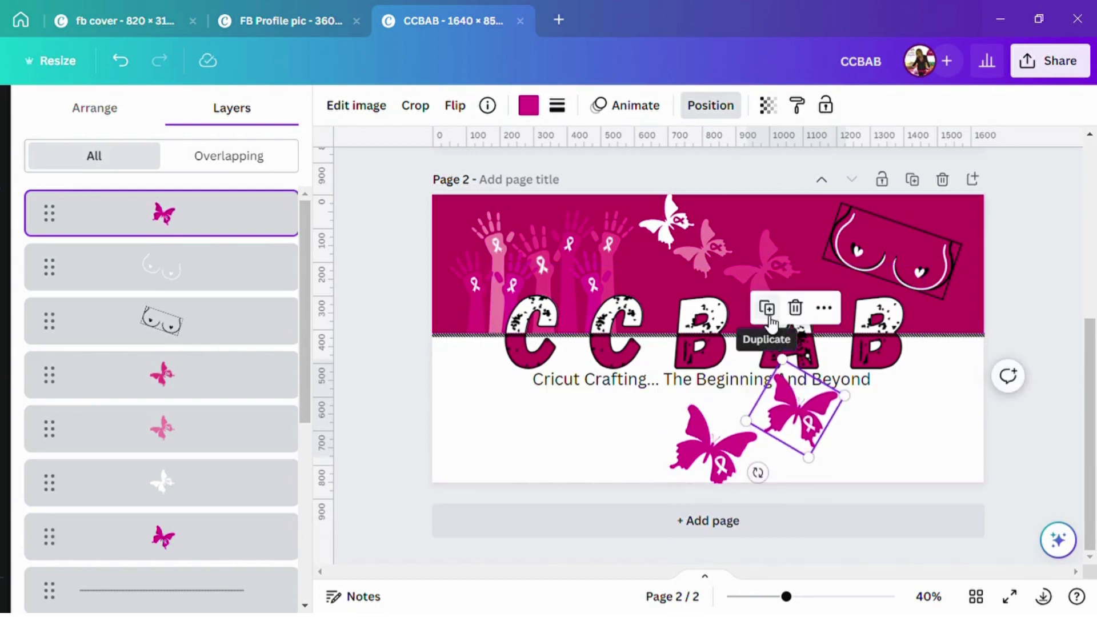
Reorder the duplicated magenta butterfly so its layer sits directly beneath the tagline.
left_click(711, 108)
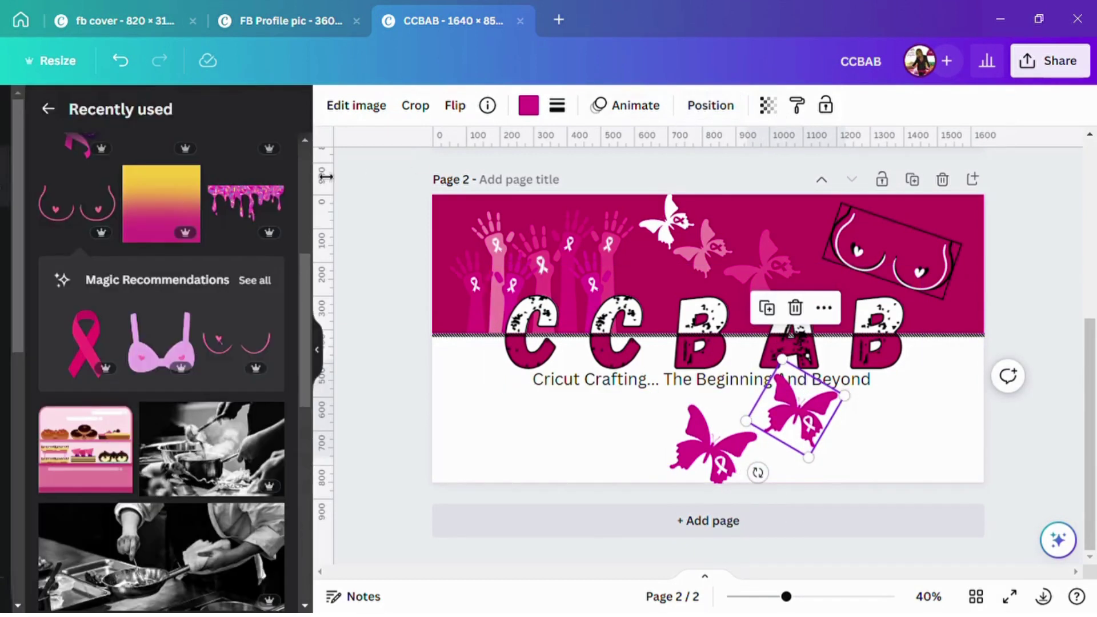
left_click(738, 116)
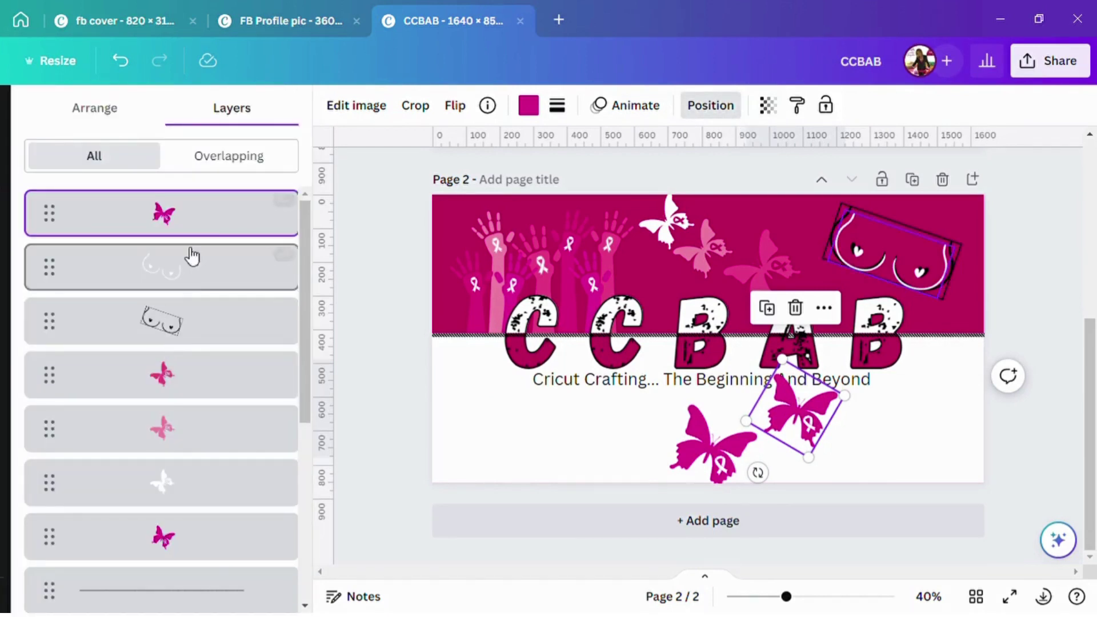
left_click_drag(214, 228, 266, 485)
left_click_drag(308, 375, 310, 489)
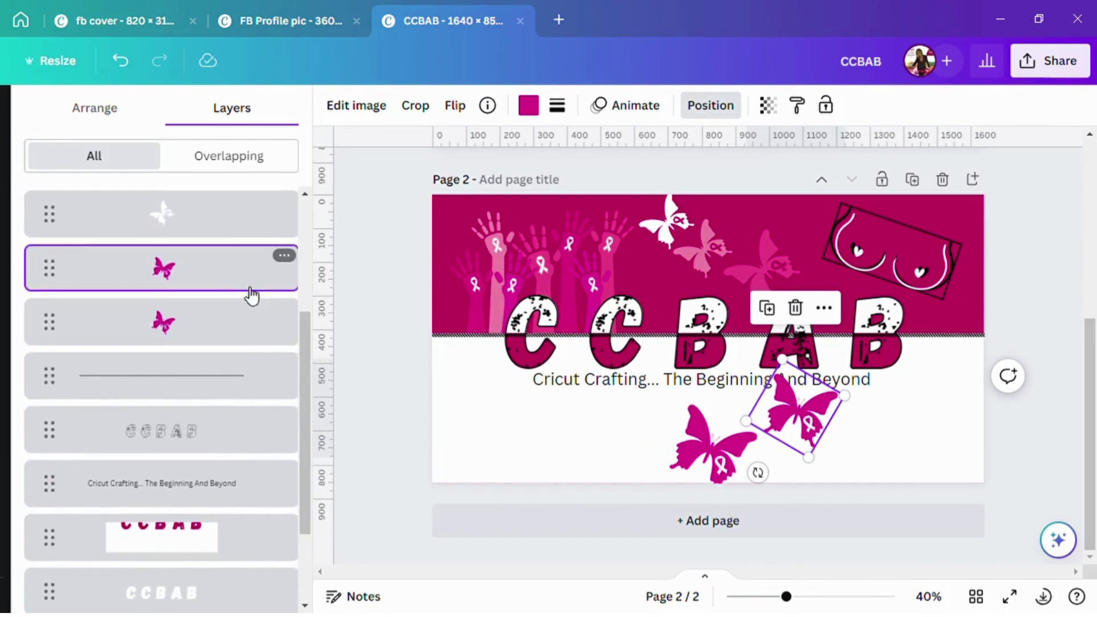
left_click_drag(232, 280, 219, 463)
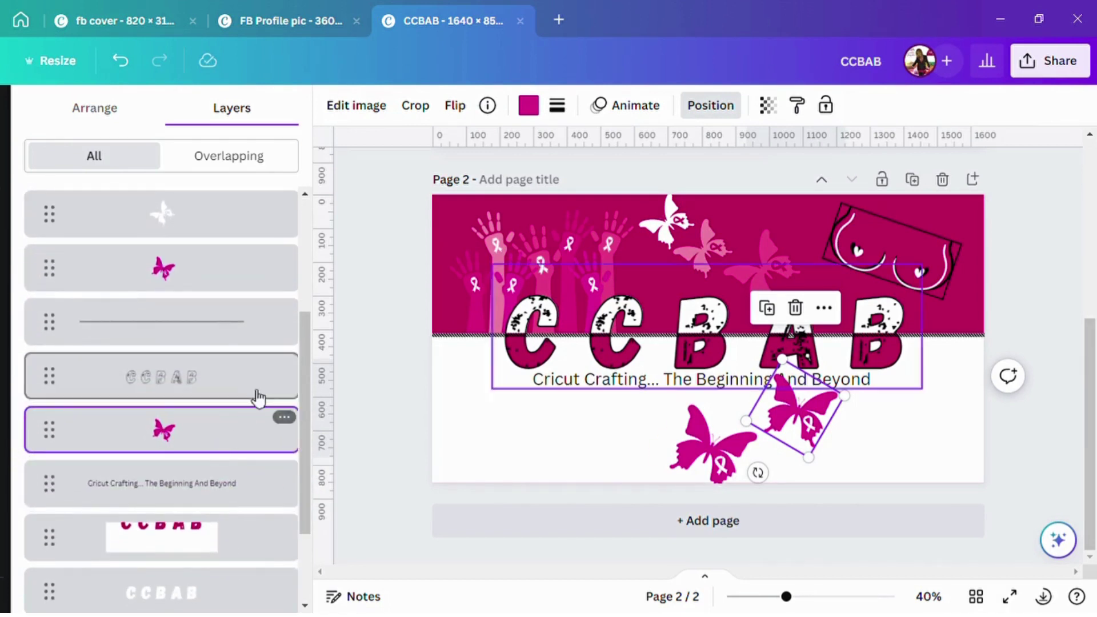
scroll(304, 337, "down", 2)
left_click_drag(208, 309, 201, 392)
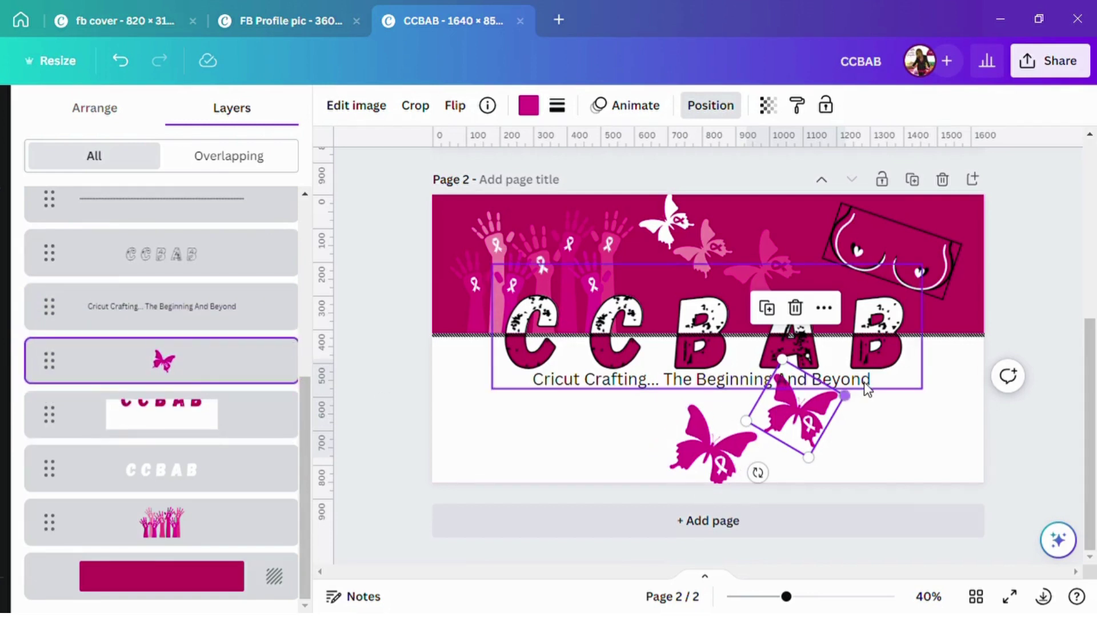
Apply the Hollow text effect to the tagline with a thickness of 43.
left_click(186, 305)
left_click(785, 107)
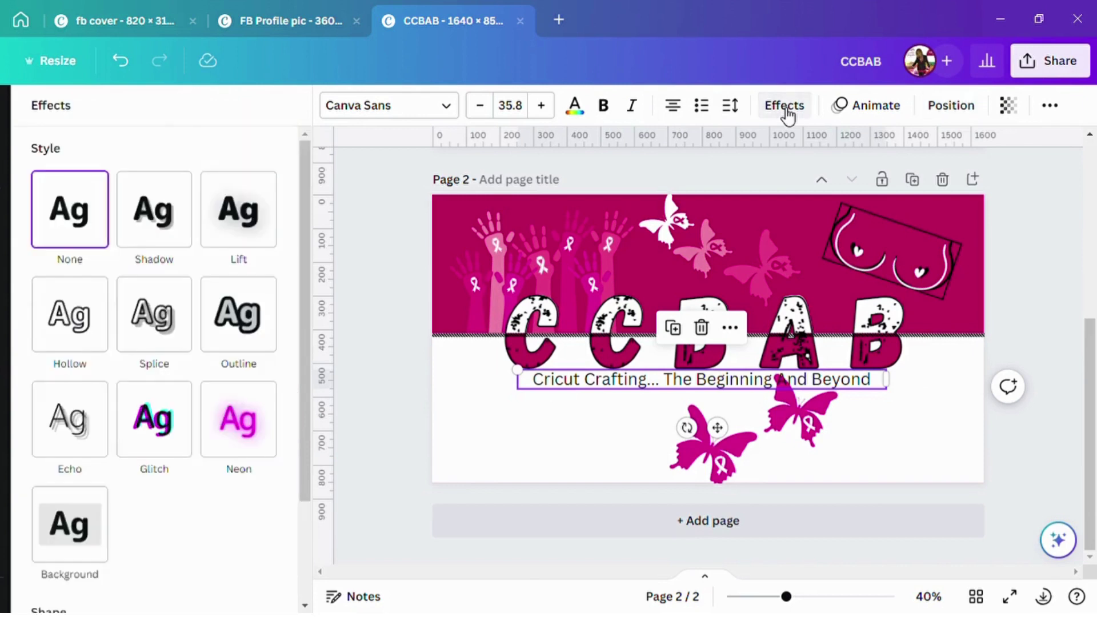
left_click(93, 336)
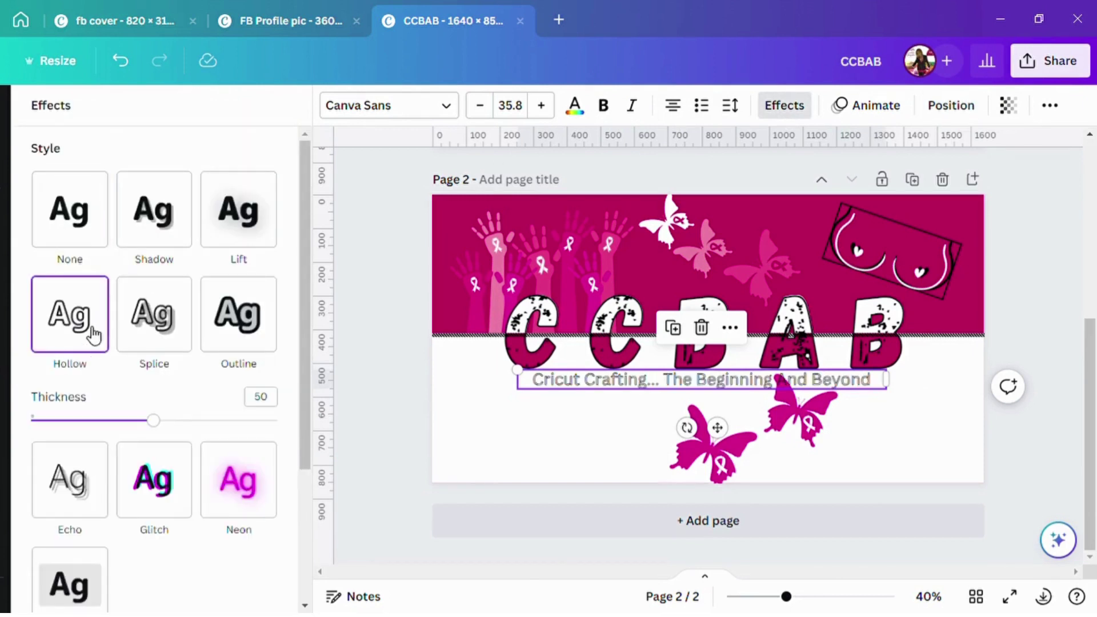
left_click_drag(166, 426, 137, 422)
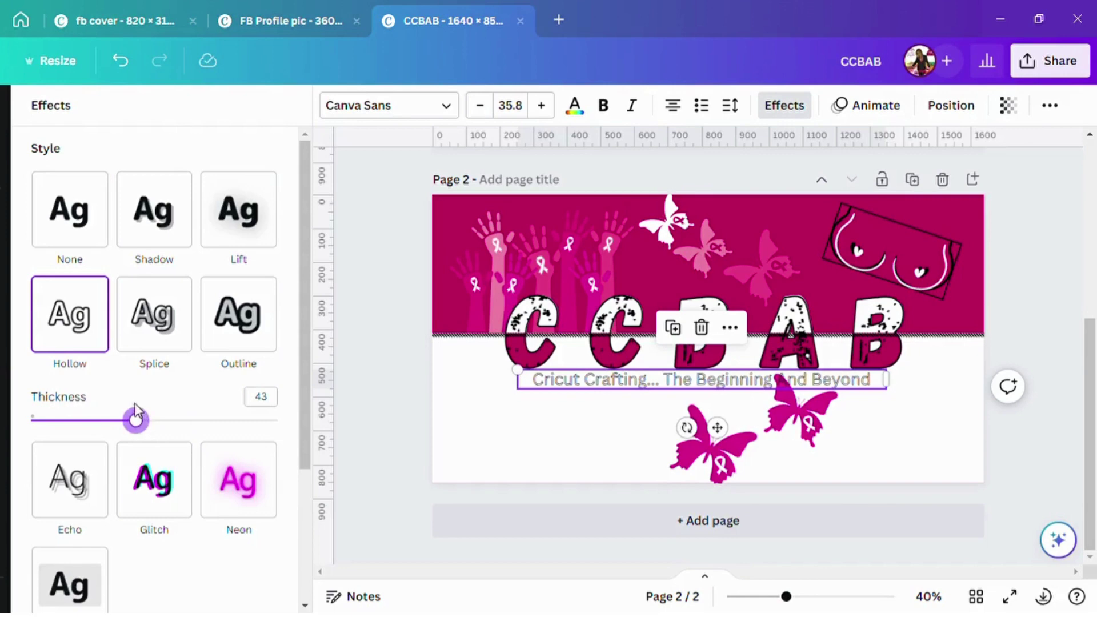
Change the tagline's font to Anton.
left_click(448, 115)
scroll(114, 286, "up", 4)
scroll(139, 276, "up", 15)
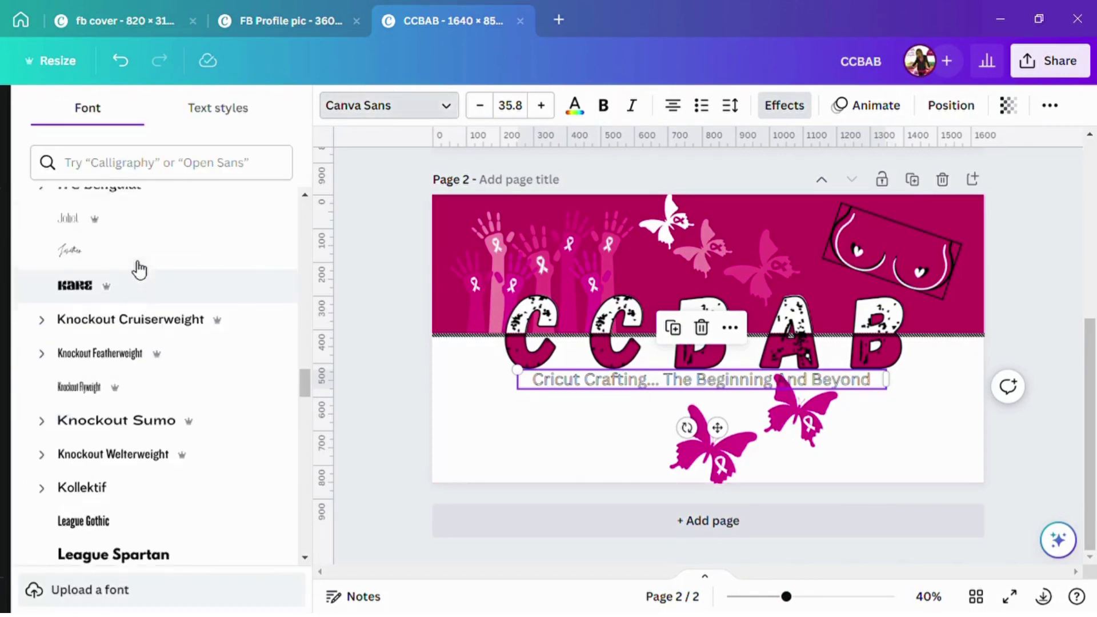
scroll(139, 269, "up", 10)
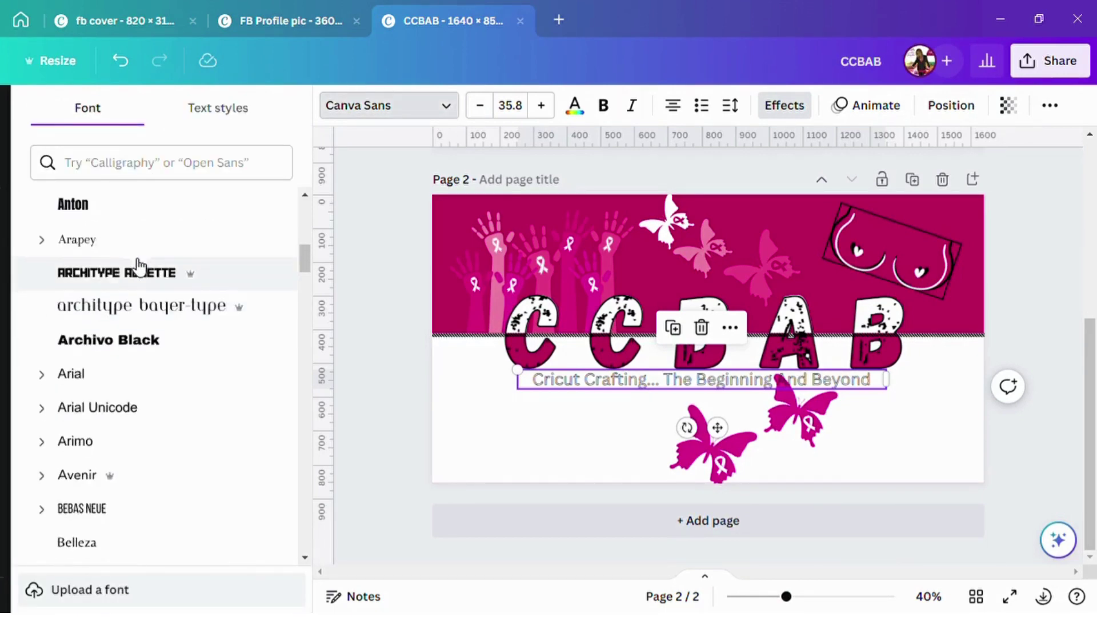
scroll(140, 265, "down", 3)
left_click(86, 292)
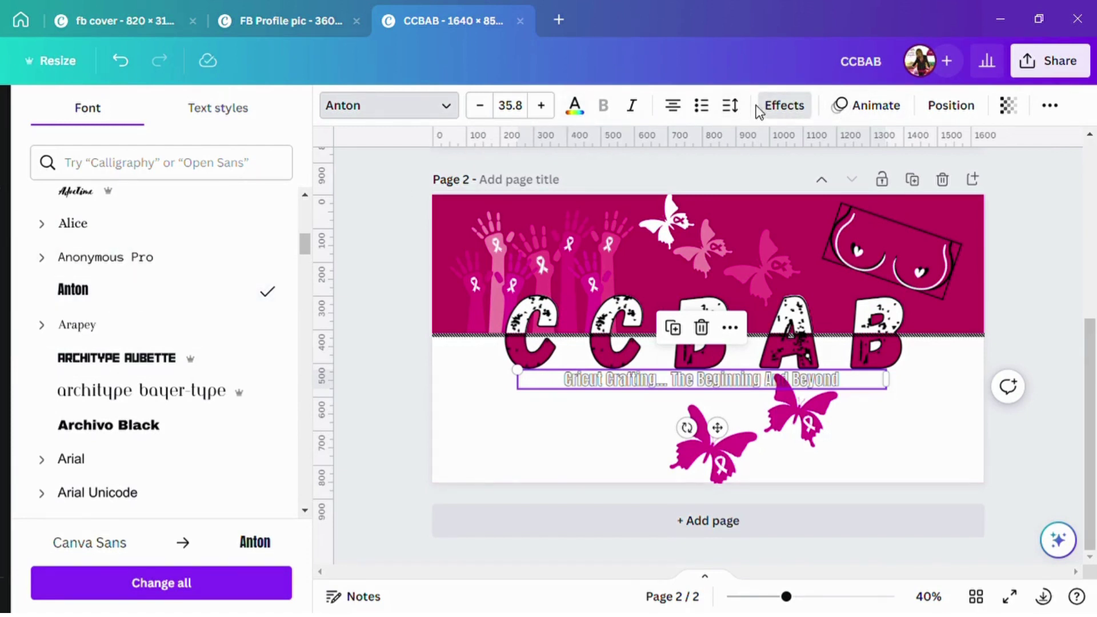
Set the tagline's Hollow effect thickness to 100 and shift the text slightly to the left.
left_click(784, 105)
scroll(131, 432, "down", 3)
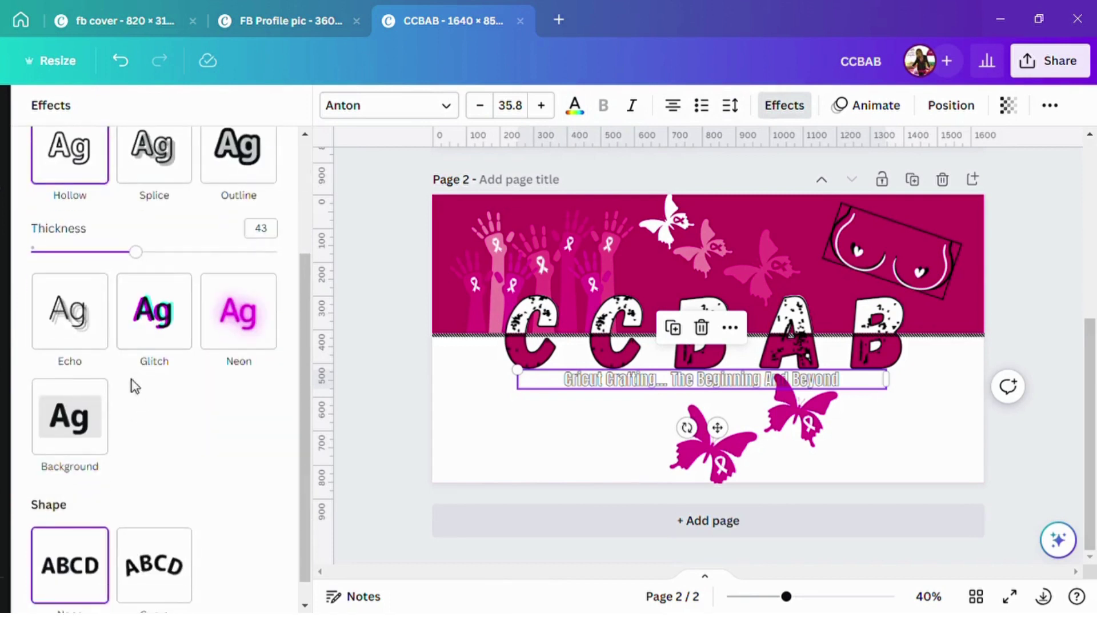
left_click_drag(152, 257, 299, 260)
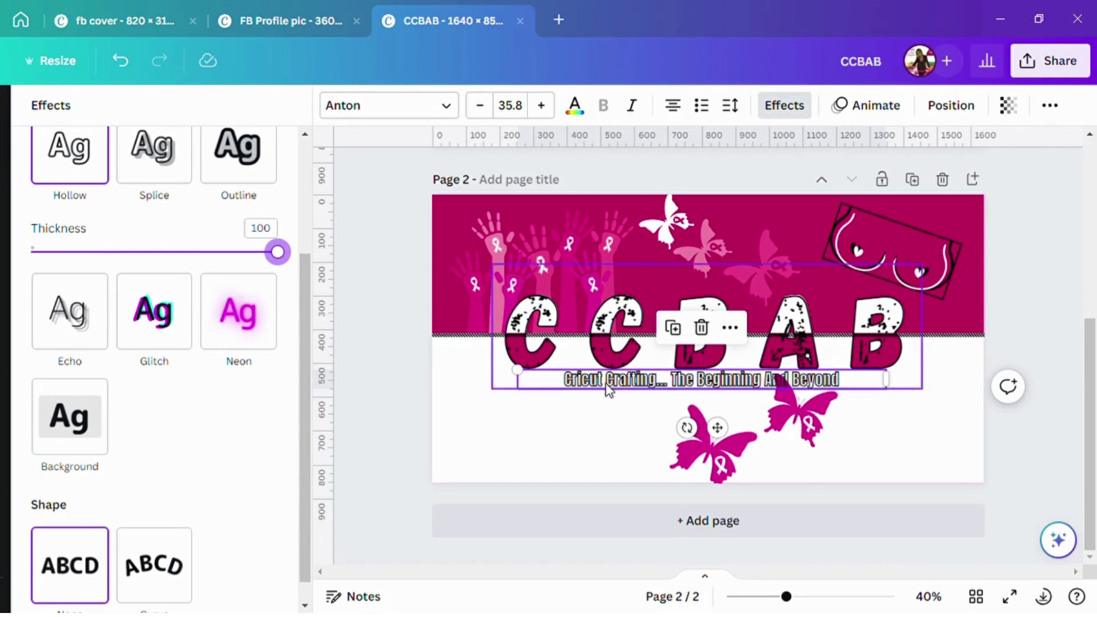
left_click_drag(608, 390, 600, 393)
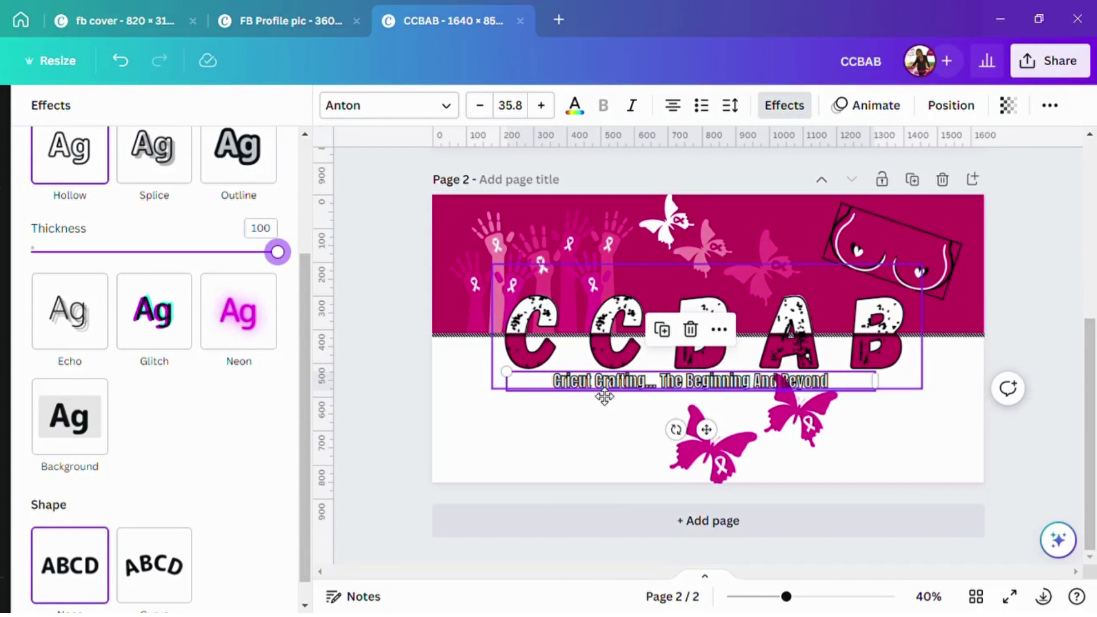
left_click(507, 449)
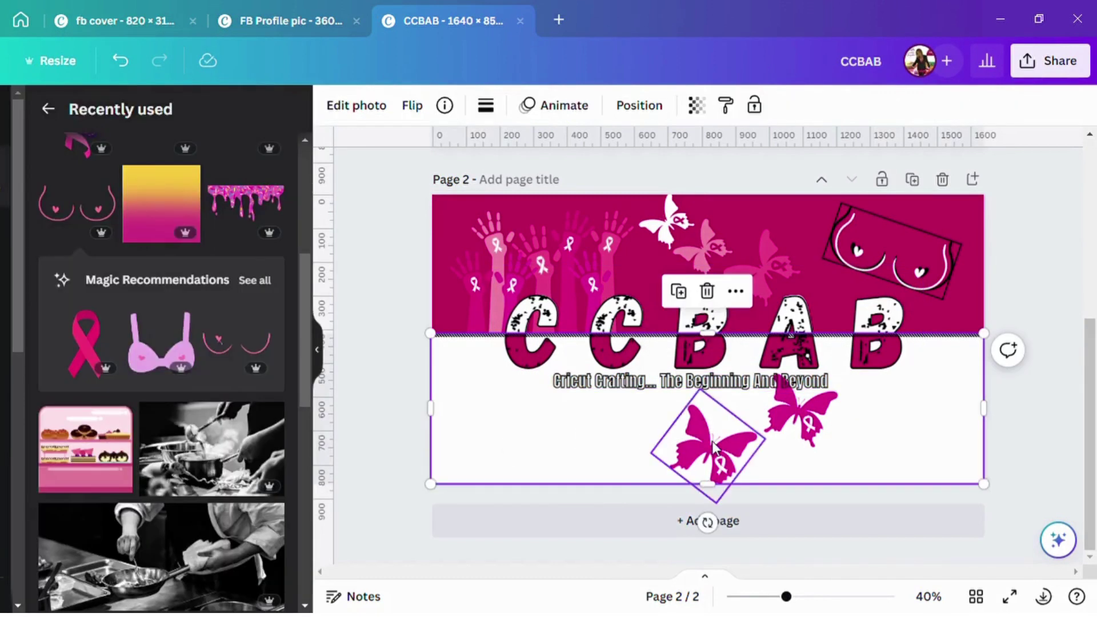
left_click(120, 60)
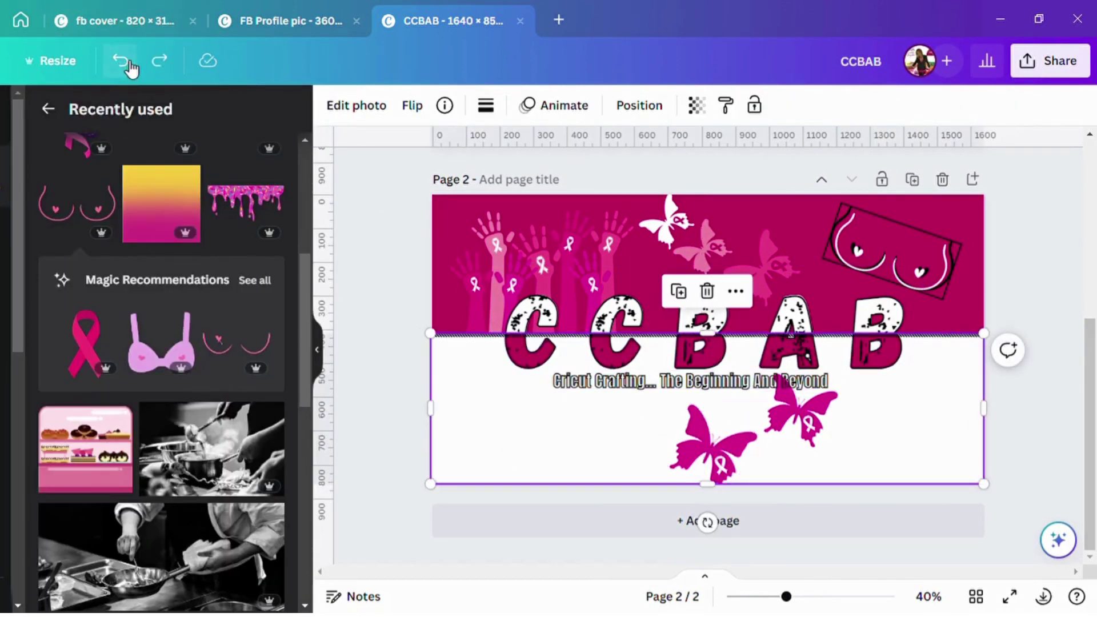
left_click(596, 389)
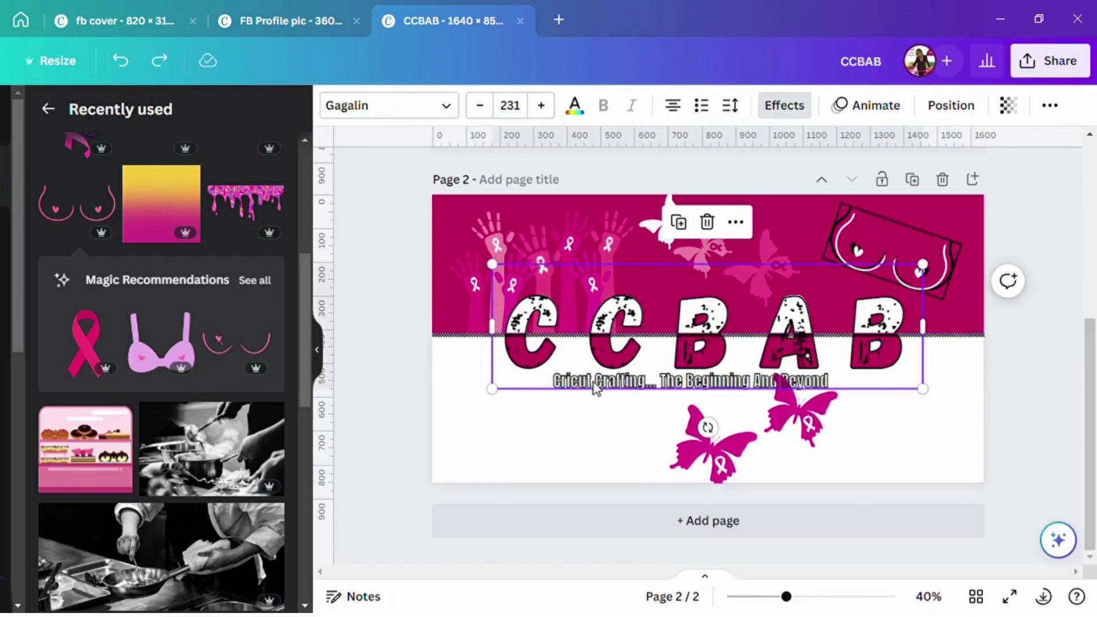
left_click_drag(596, 388, 597, 382)
left_click(120, 61)
Select the tagline in the layer stack and nudge it slightly upward, closer to the CCBAB heading.
left_click(950, 115)
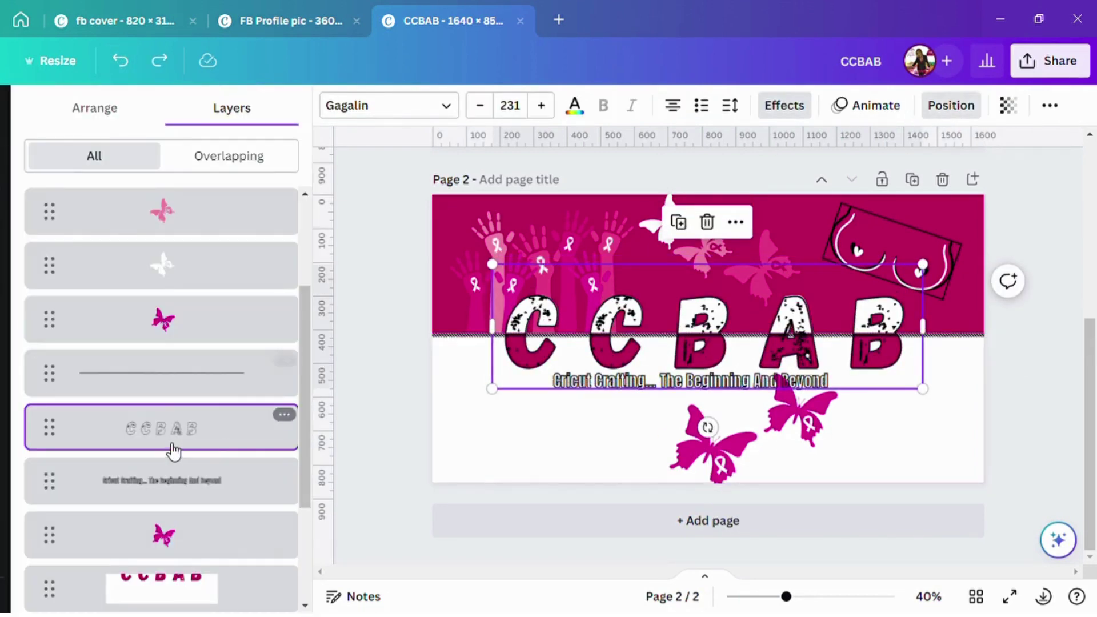
scroll(173, 451, "down", 2)
left_click(176, 398)
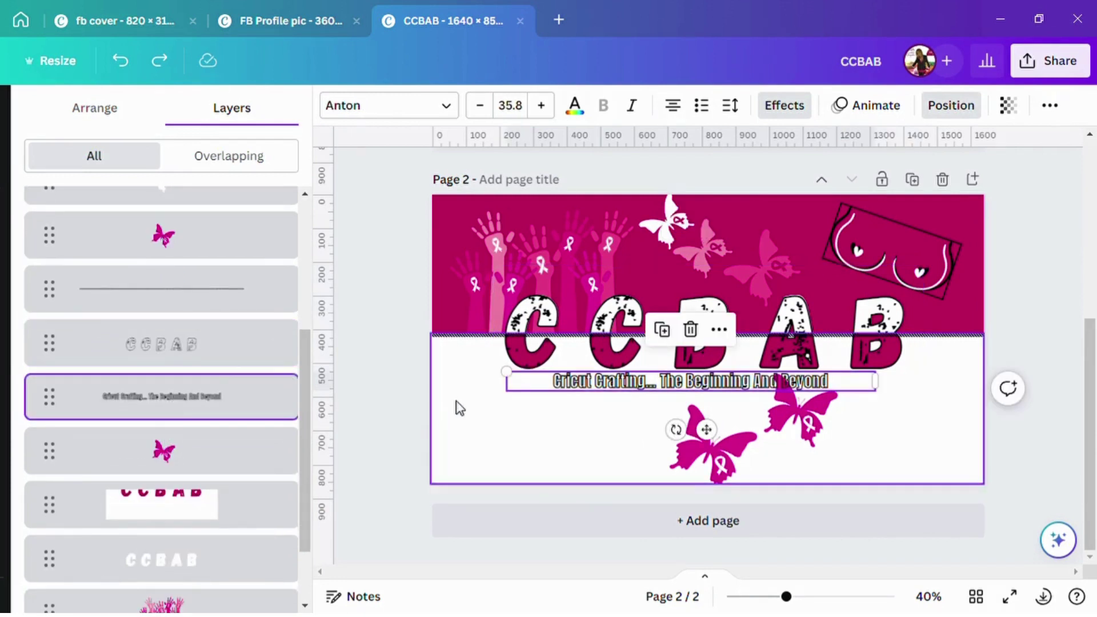
left_click_drag(577, 390, 578, 387)
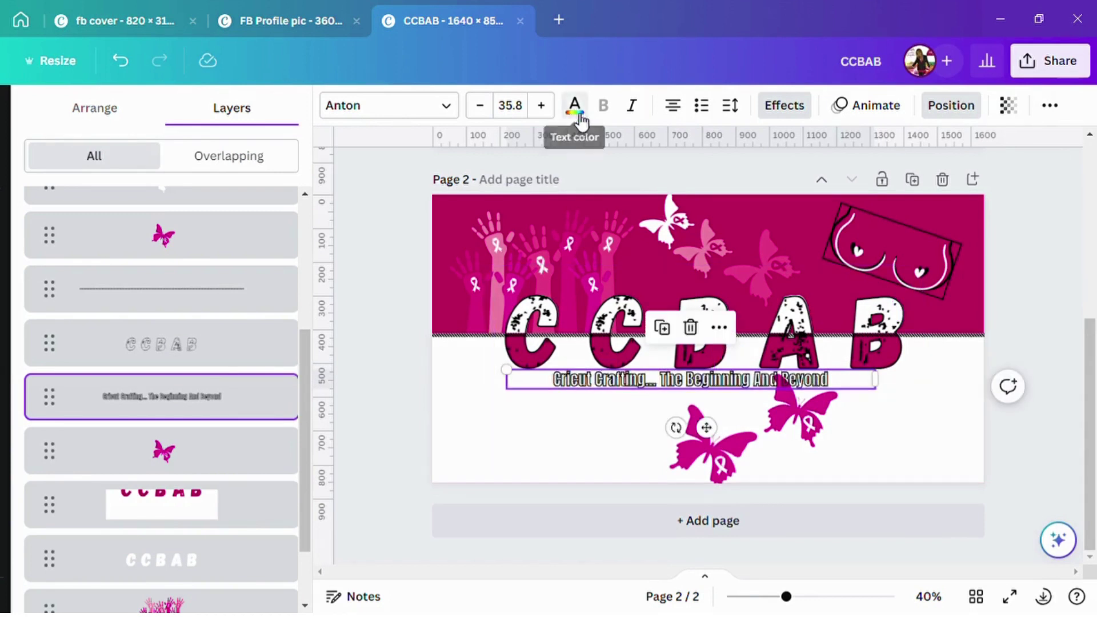
Color the tagline white (#ffffff) and switch its text effect to Outline.
left_click(579, 117)
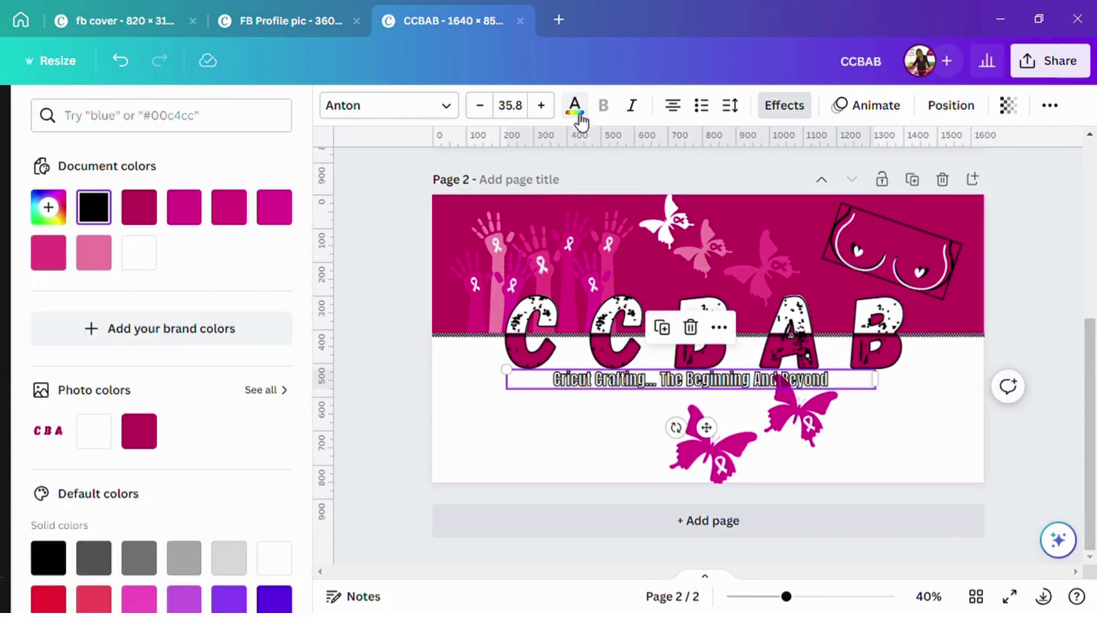
left_click(156, 270)
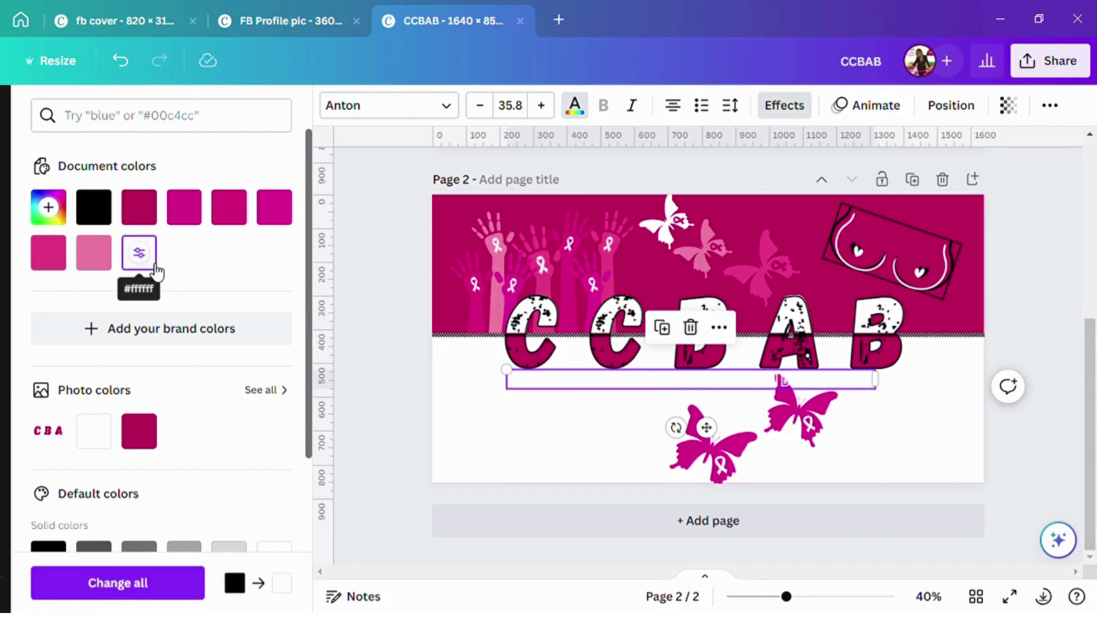
left_click(781, 112)
left_click(260, 328)
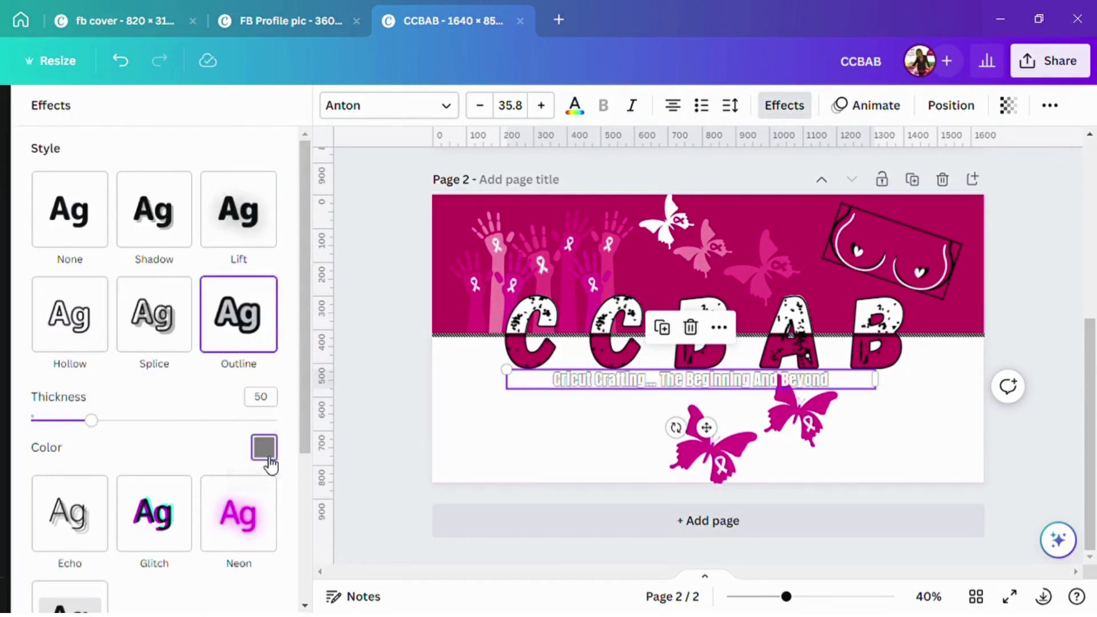
Set the tagline's Outline effect color to black and its thickness to 172.
left_click(264, 452)
left_click(86, 266)
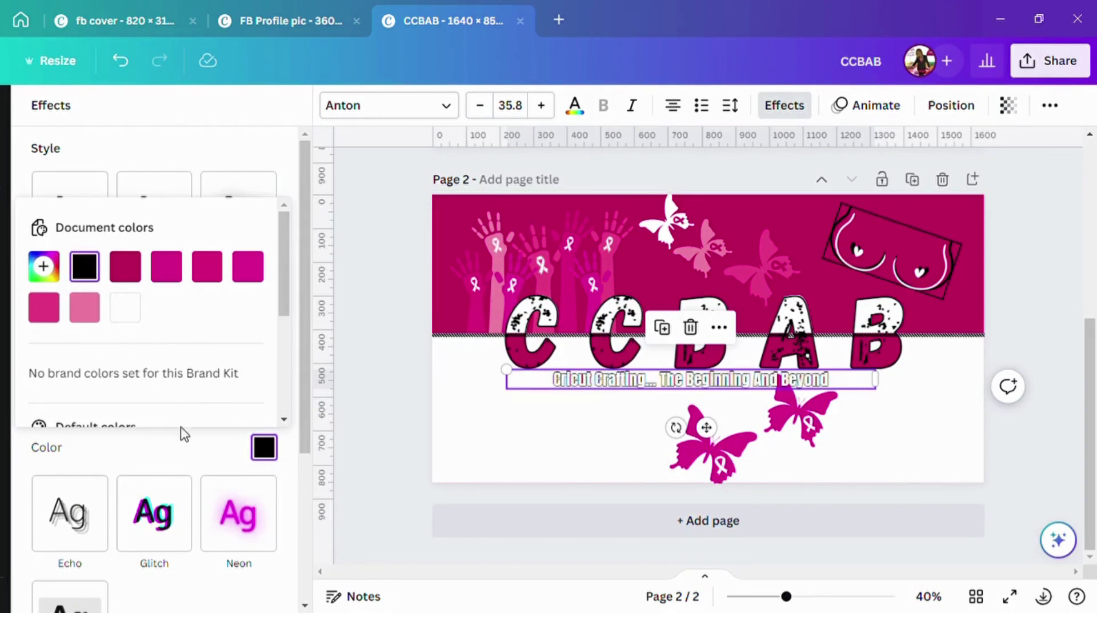
left_click(206, 444)
left_click_drag(93, 423, 244, 420)
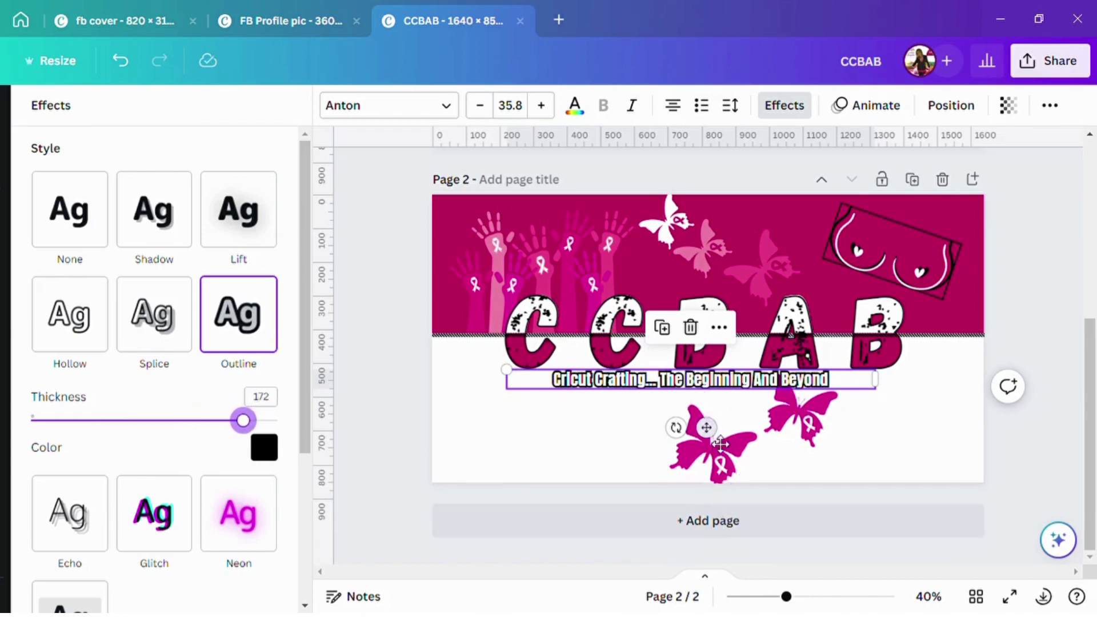
Nudge the tagline slightly left and move the butterfly overlapping its end slightly down.
mouse_move(706, 427)
left_mouse_down()
mouse_move(714, 418)
mouse_move(719, 443)
left_mouse_up()
left_click(724, 457)
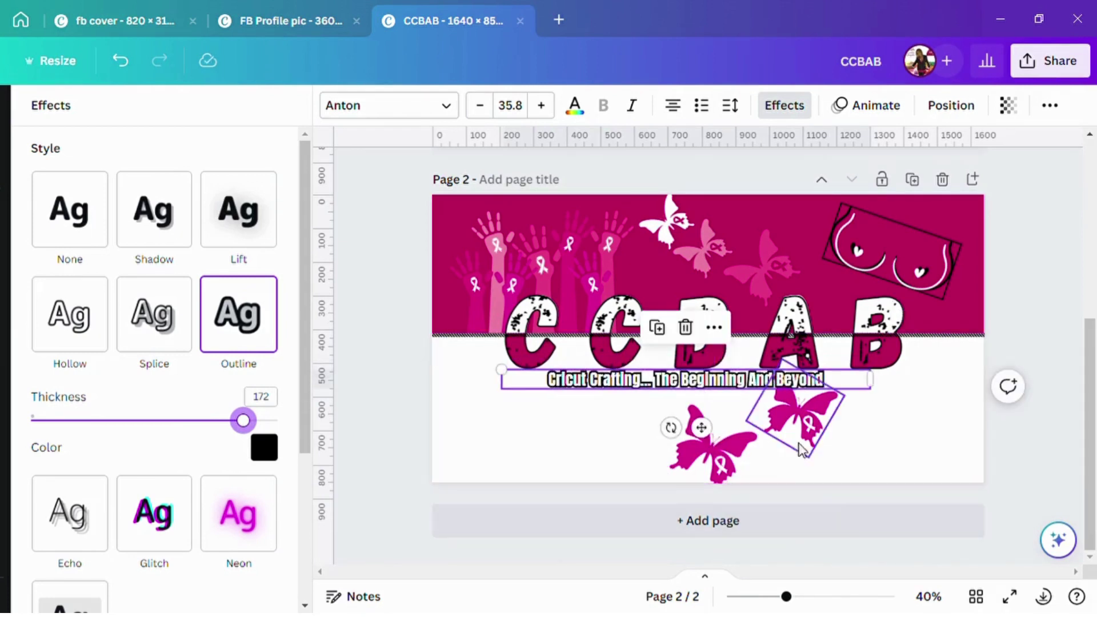
left_click_drag(811, 444, 814, 455)
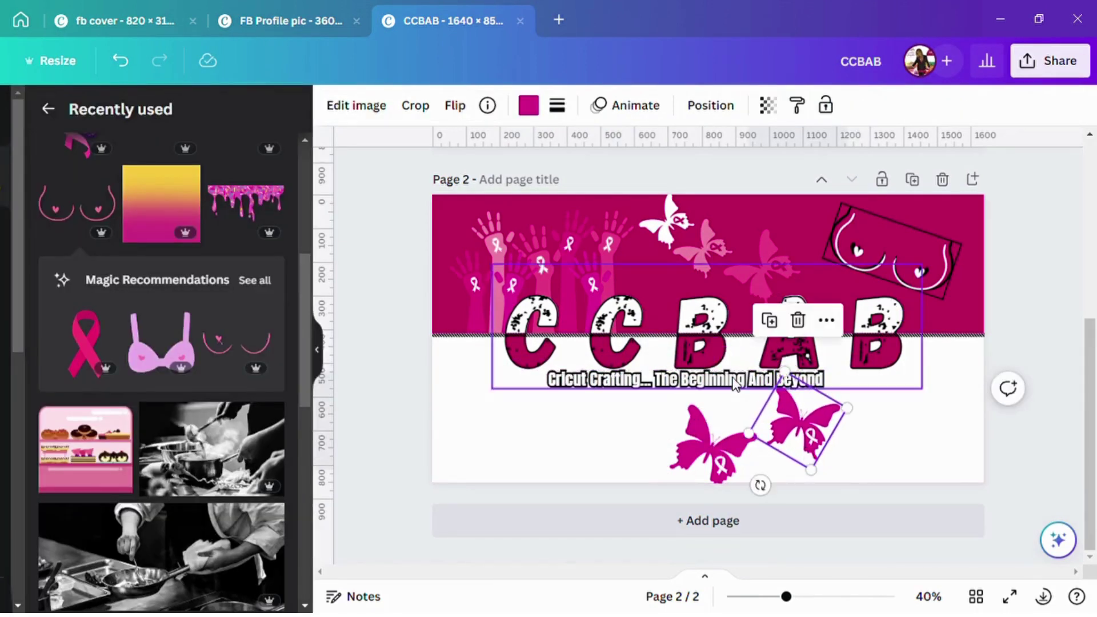
left_click(728, 382)
left_click_drag(719, 394, 721, 395)
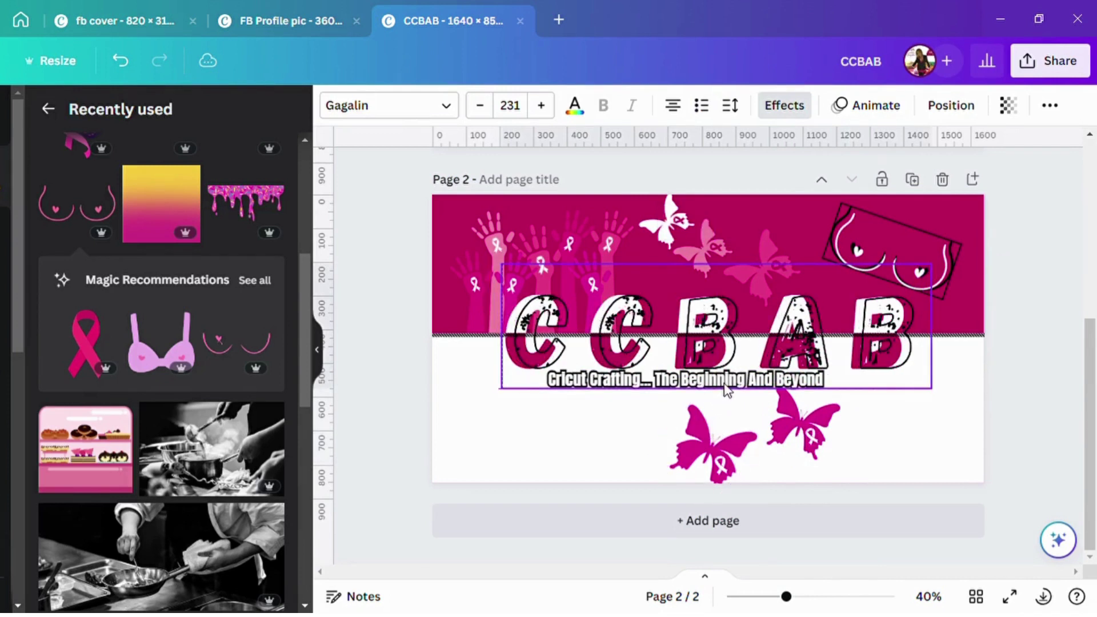
left_click(120, 60)
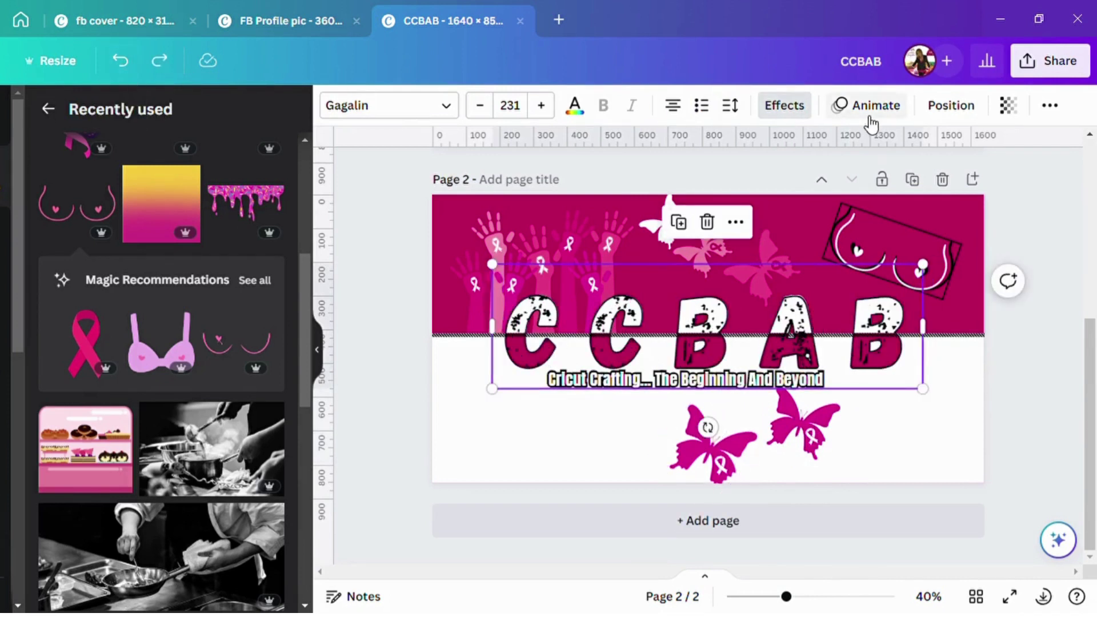
Select the tagline in the layer stack and shift it slightly right, roughly centered beneath the CCBAB heading.
left_click(940, 108)
left_click(174, 496)
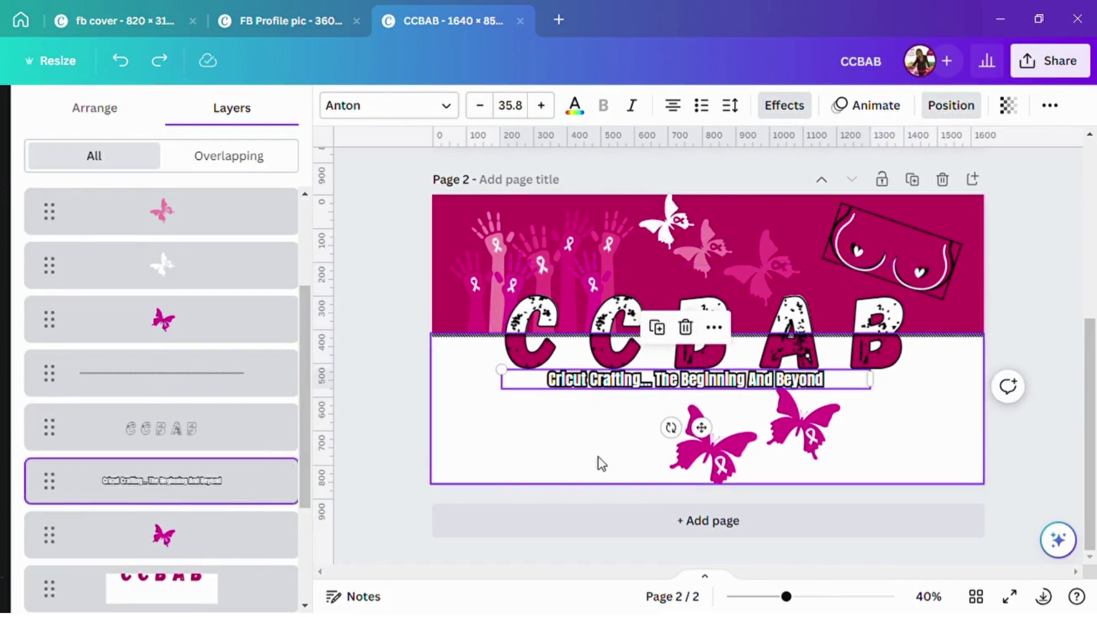
left_click_drag(711, 435, 719, 438)
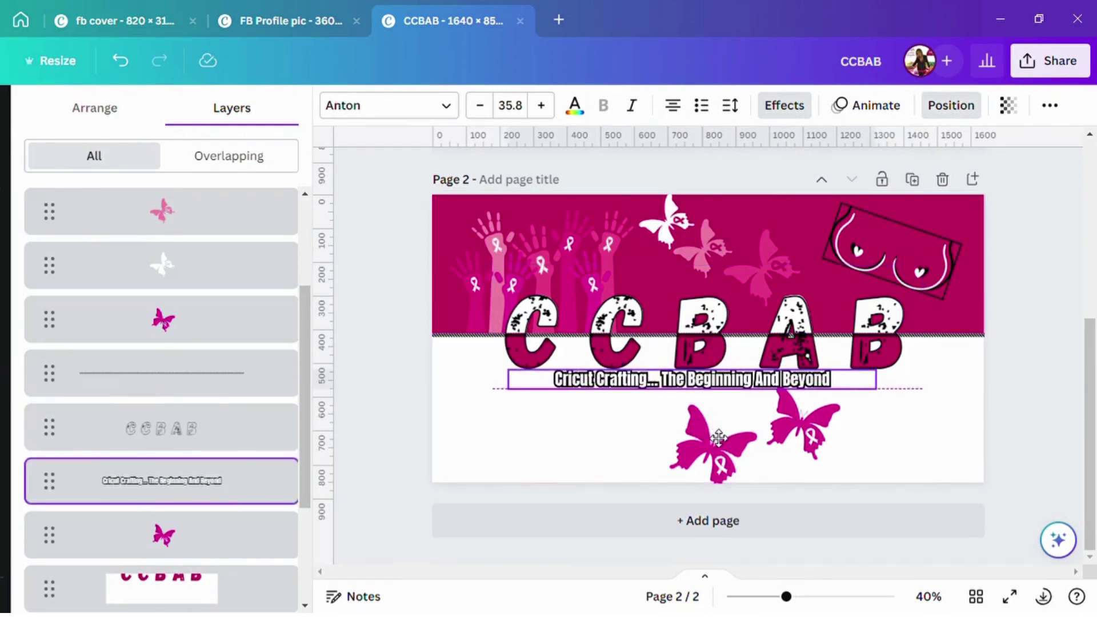
left_click(1009, 109)
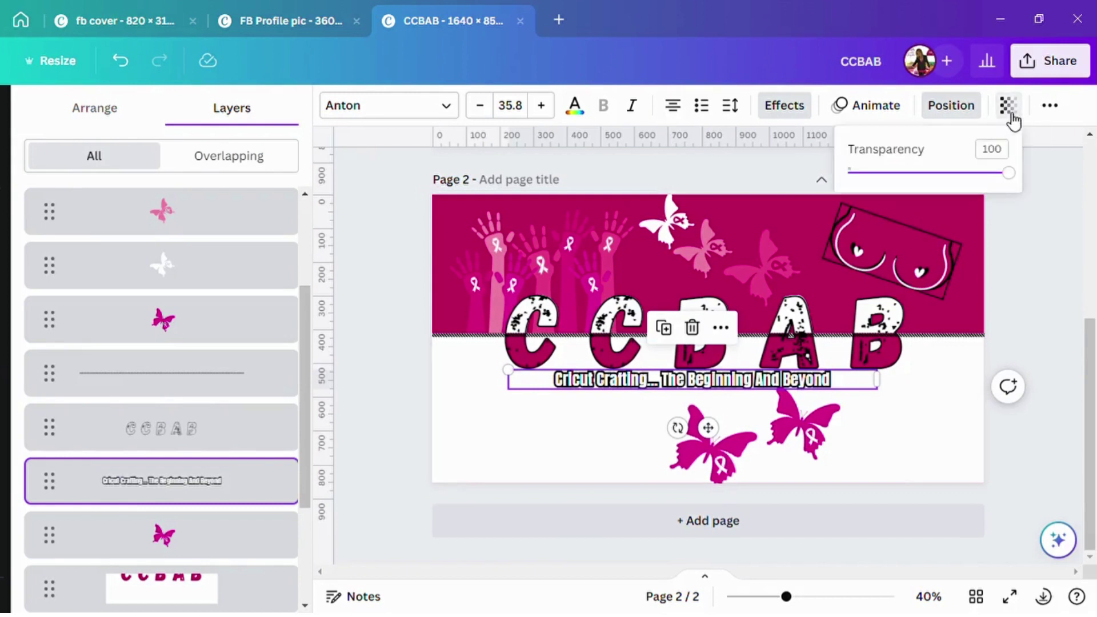
left_click(415, 385)
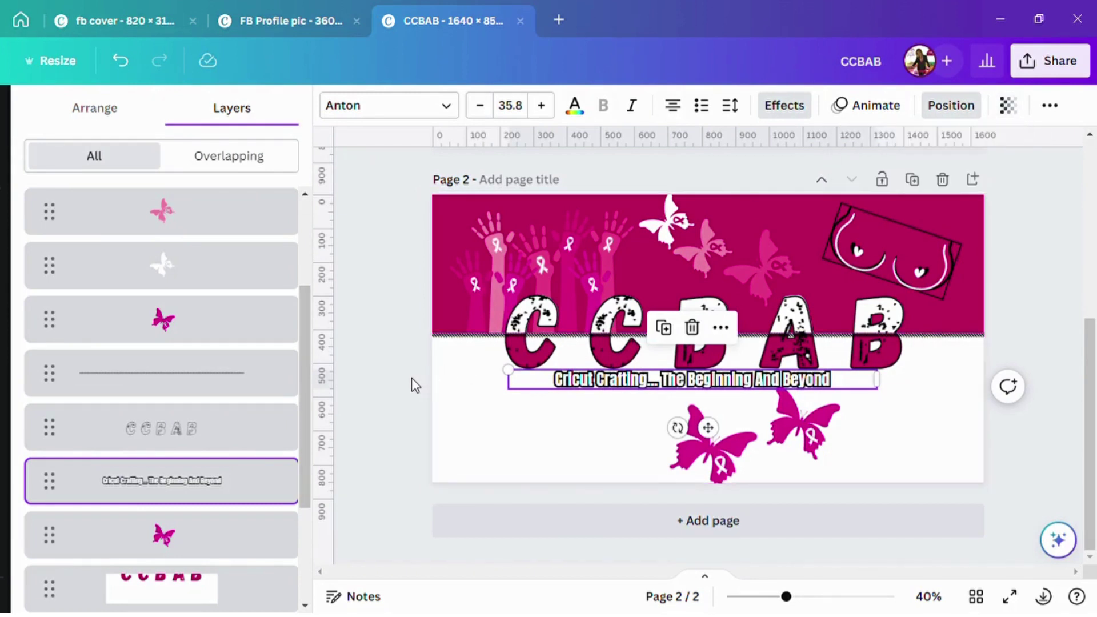
left_click(588, 468)
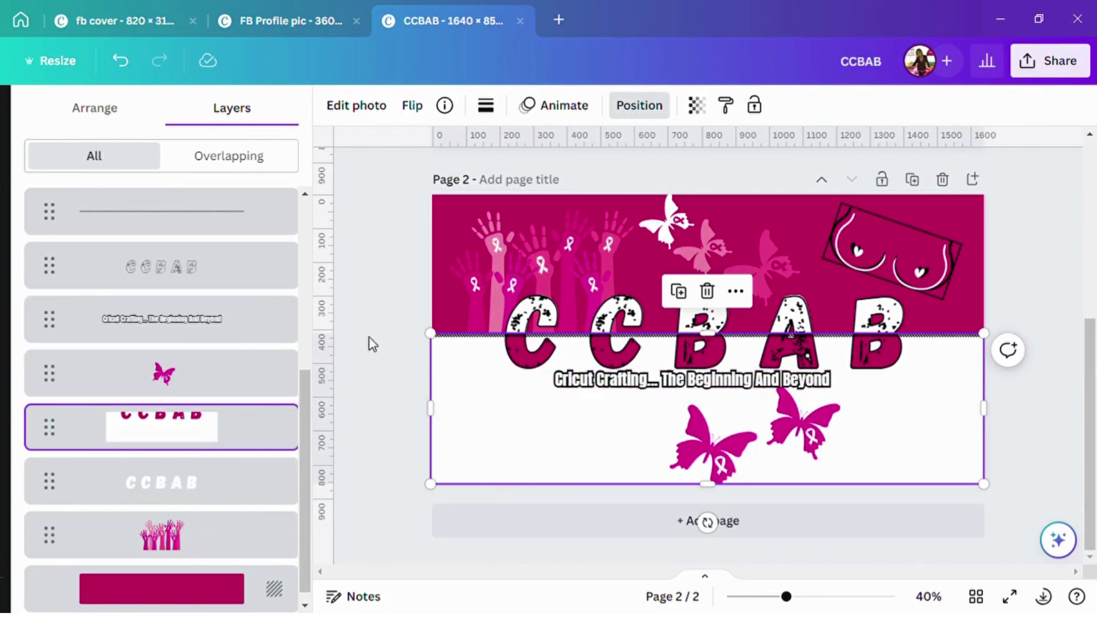
left_click(384, 330)
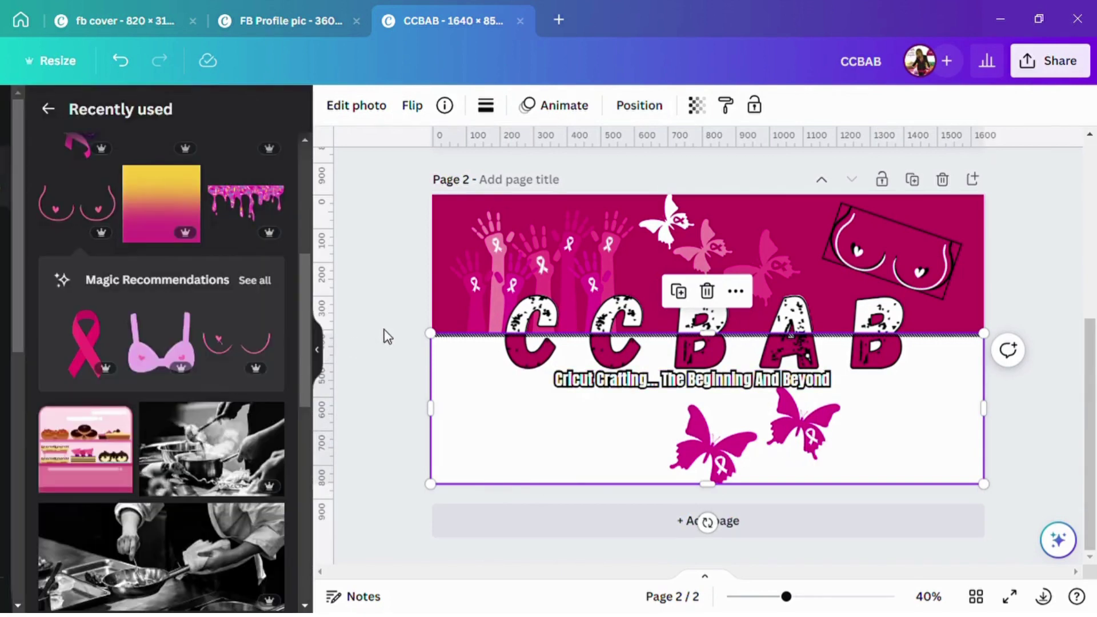
left_click(1046, 273)
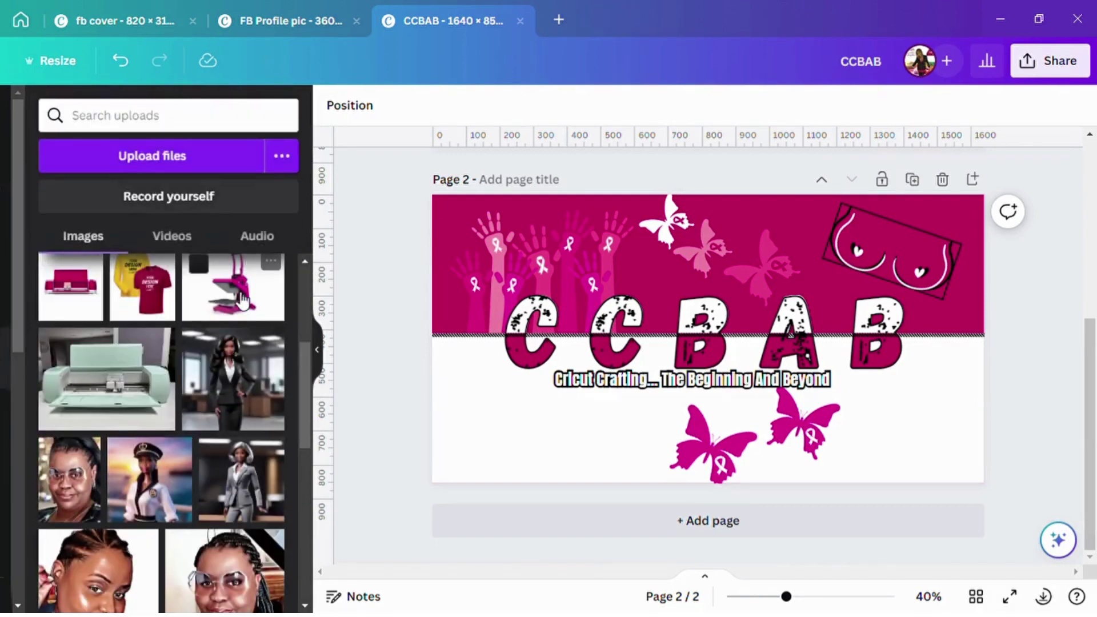
Add the uploaded pink heat press photo to the cover and remove its background.
left_click(243, 300)
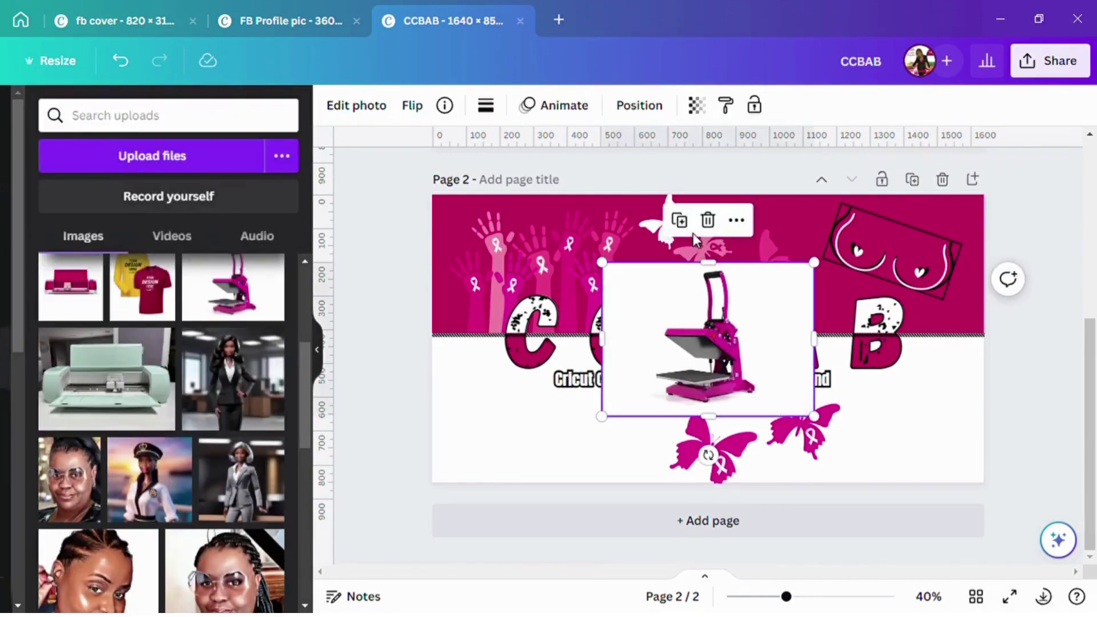
left_click(356, 106)
left_click(88, 244)
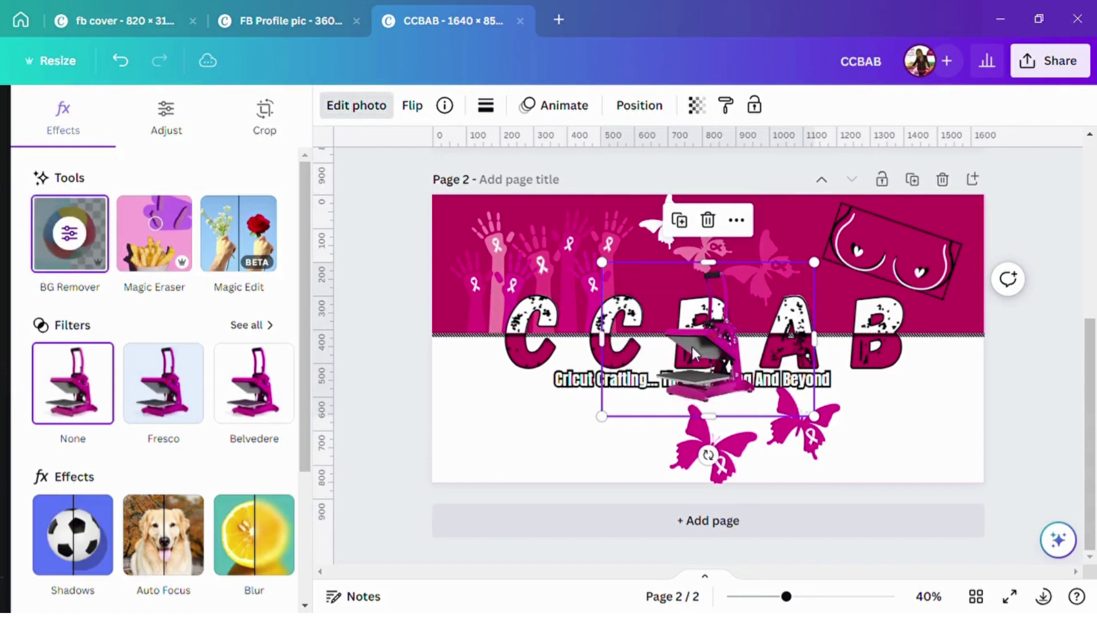
Place the heat press in the cover's lower-left corner and flip it horizontally.
left_click_drag(693, 351, 507, 418)
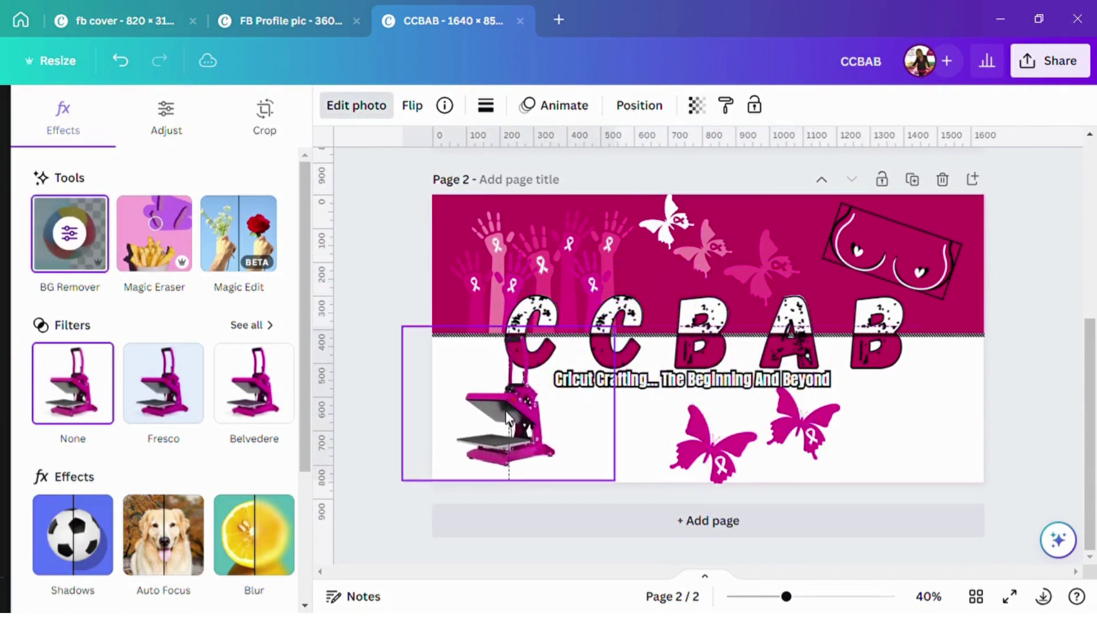
left_click(411, 106)
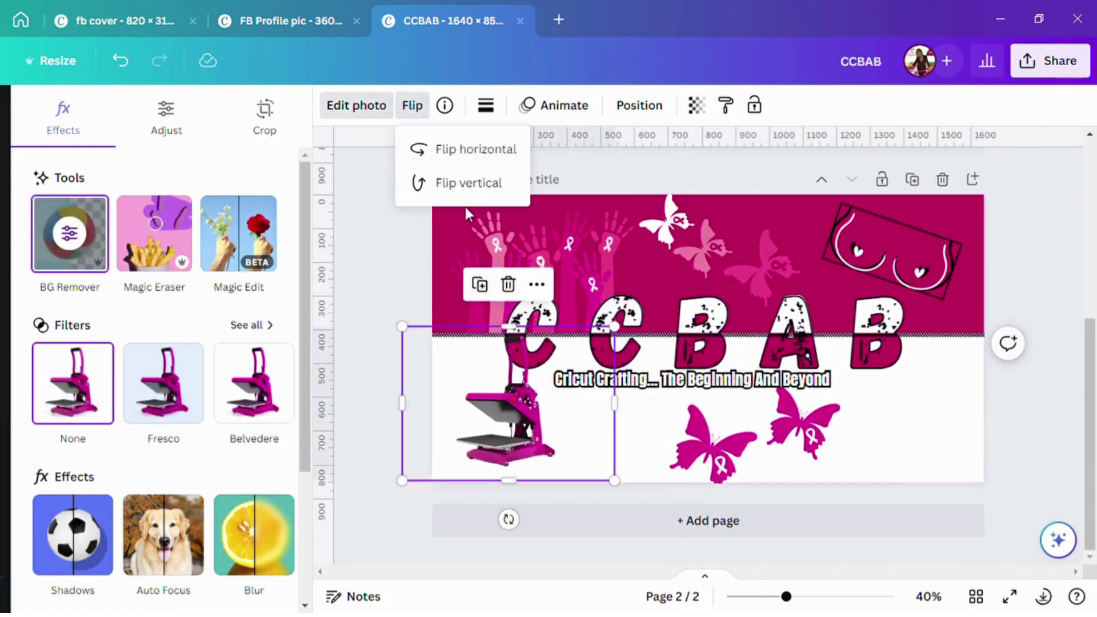
left_click(473, 153)
left_click_drag(534, 421, 522, 417)
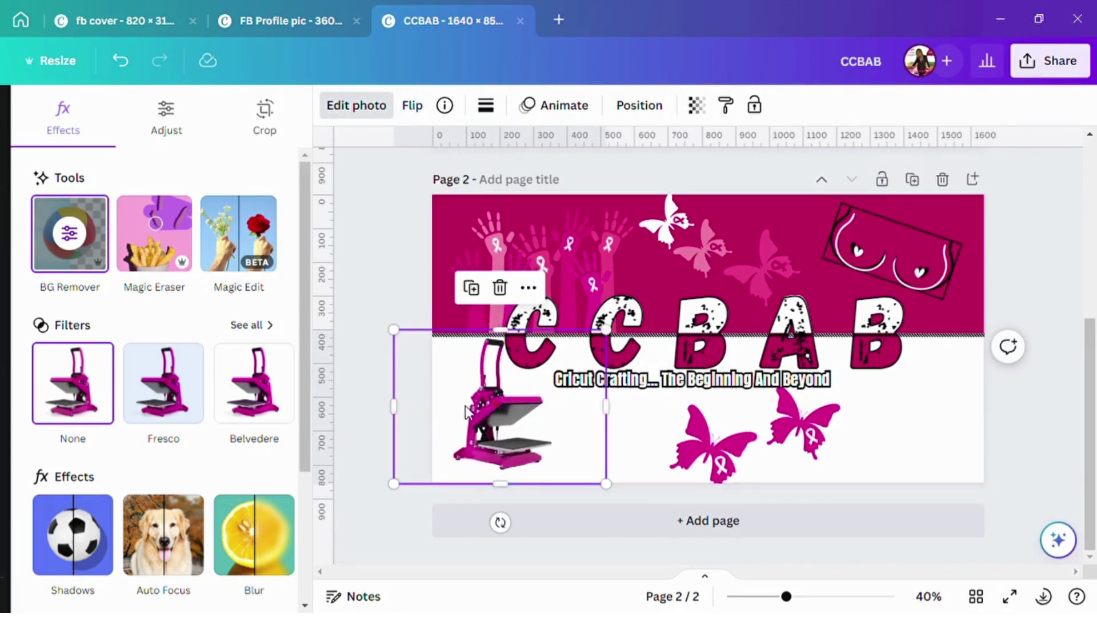
Add the uploaded pink Cricut machine photo to the cover and remove its background.
left_click(356, 105)
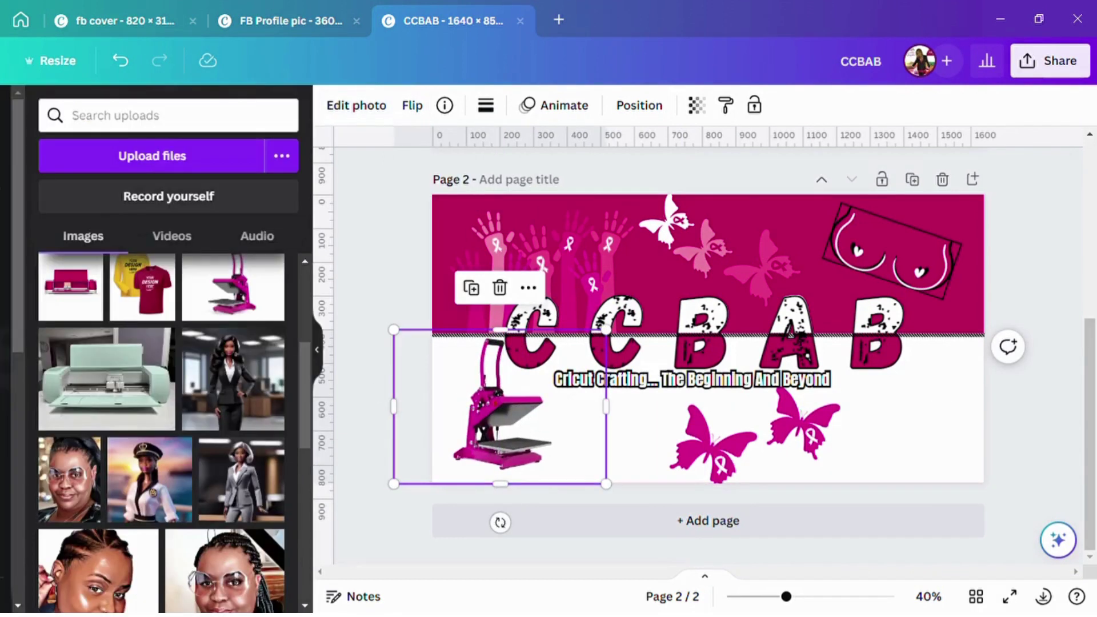
left_click(67, 288)
left_click(387, 109)
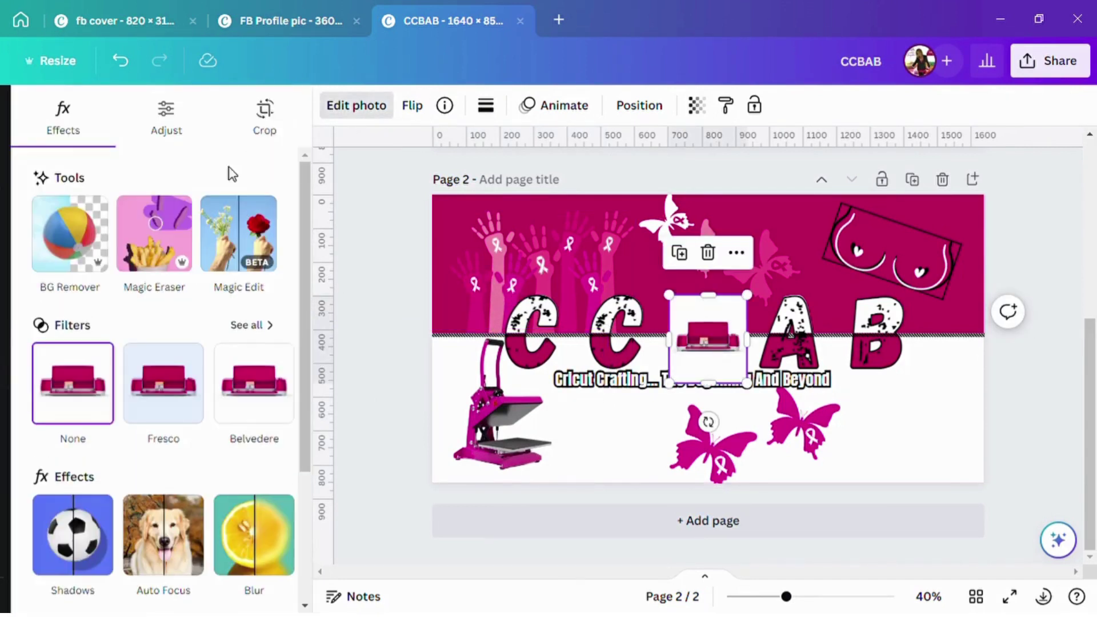
left_click(70, 233)
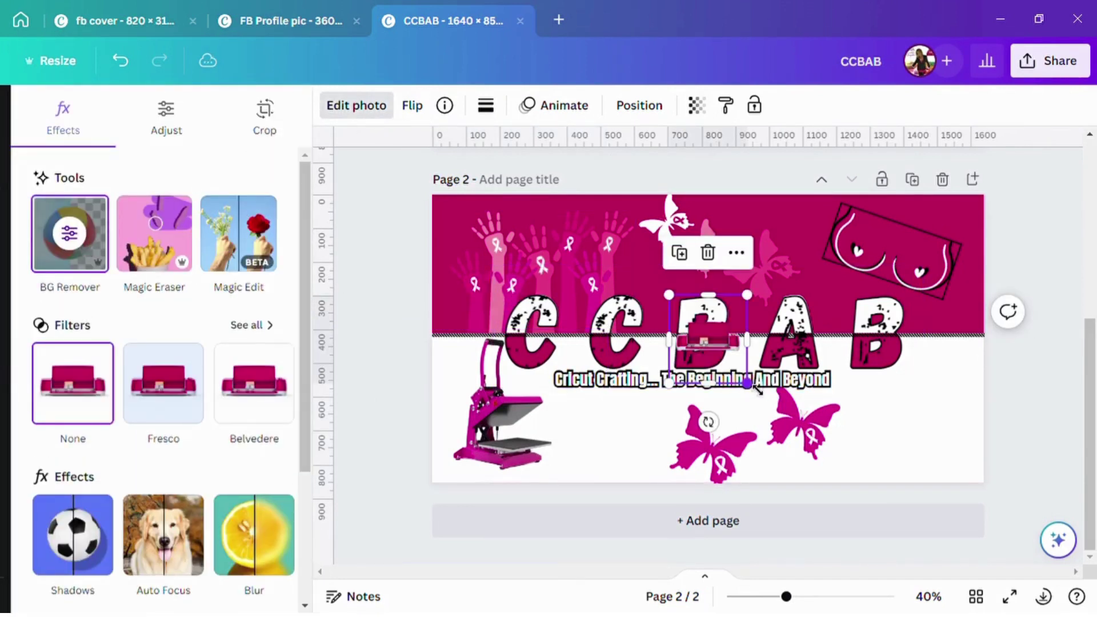
Crop the empty space above and below the Cricut machine, then enlarge it and place it in the cover's lower-right corner.
left_click_drag(720, 386, 719, 360)
left_click_drag(723, 314, 722, 304)
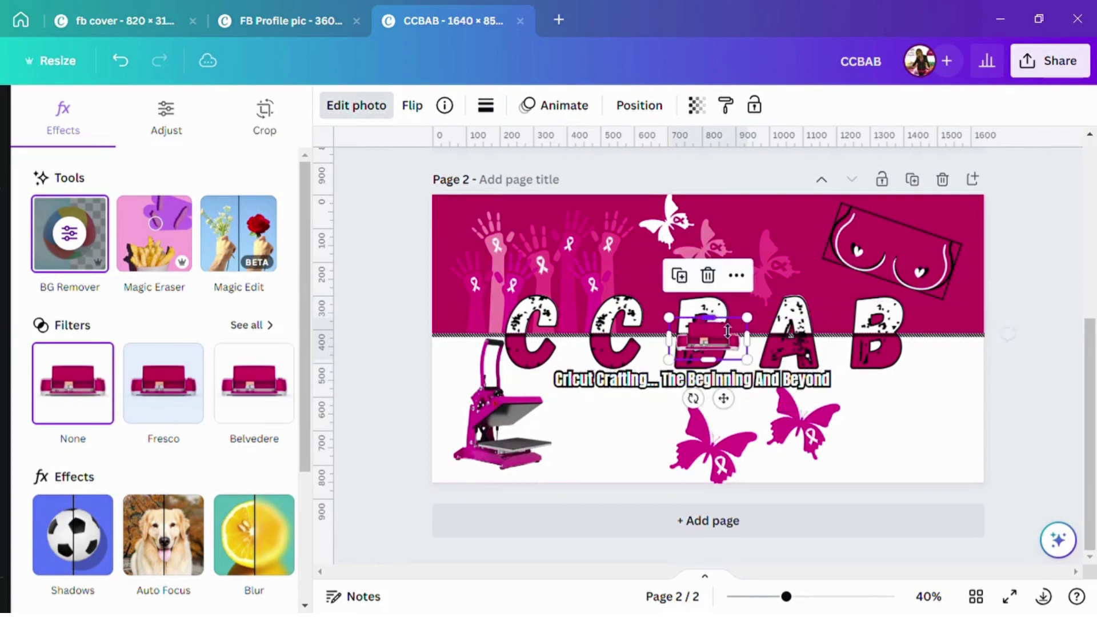
left_click_drag(814, 365, 837, 409)
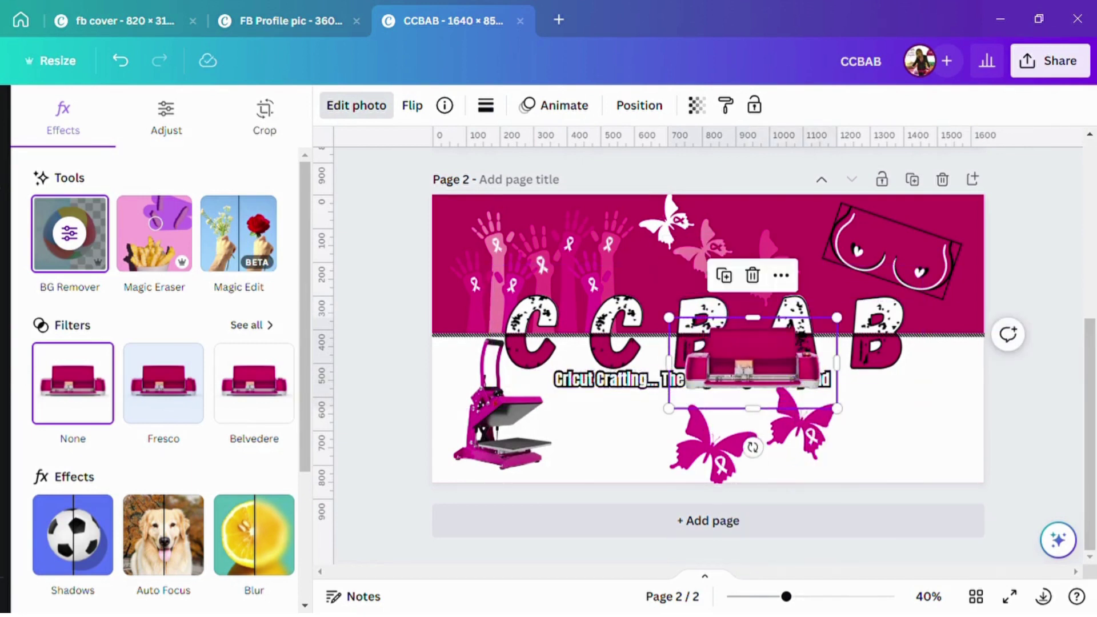
left_click_drag(804, 373, 951, 452)
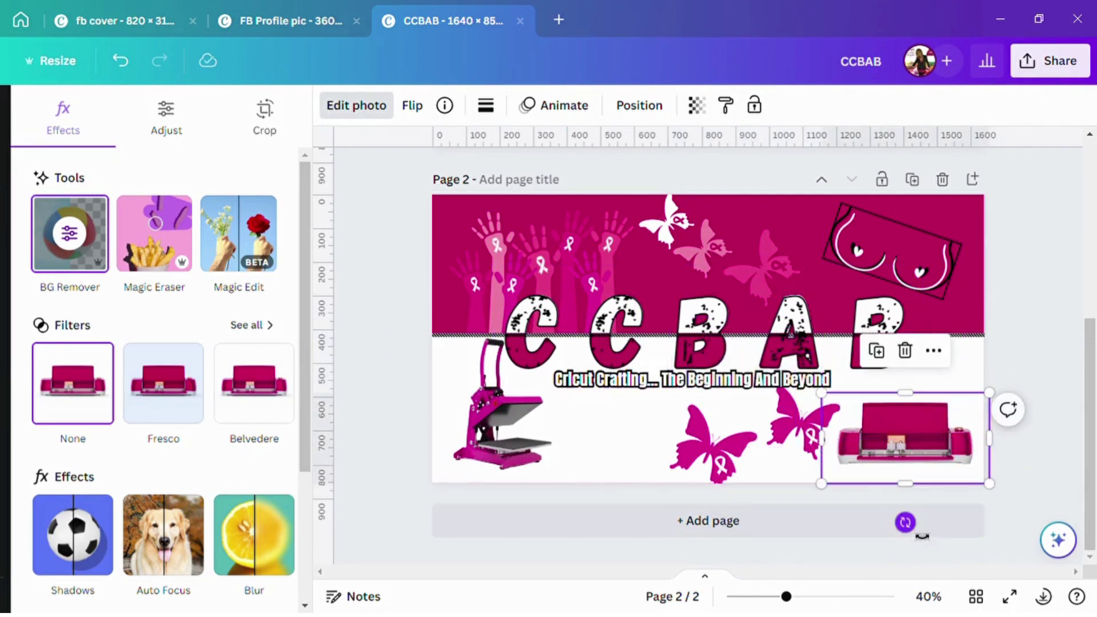
Try tilting the Cricut machine and shift it slightly up and toward the cover's right edge.
mouse_move(904, 521)
left_mouse_down()
mouse_move(913, 535)
mouse_move(899, 527)
left_mouse_up()
left_click_drag(913, 473, 926, 453)
left_click_drag(906, 517, 929, 528)
Move the two magenta butterflies below the tagline slightly left, away from the Cricut machine.
left_click(714, 445)
left_click_drag(715, 498, 641, 509)
left_click(820, 428, "shift")
left_click(820, 427)
left_click_drag(821, 428, 812, 426)
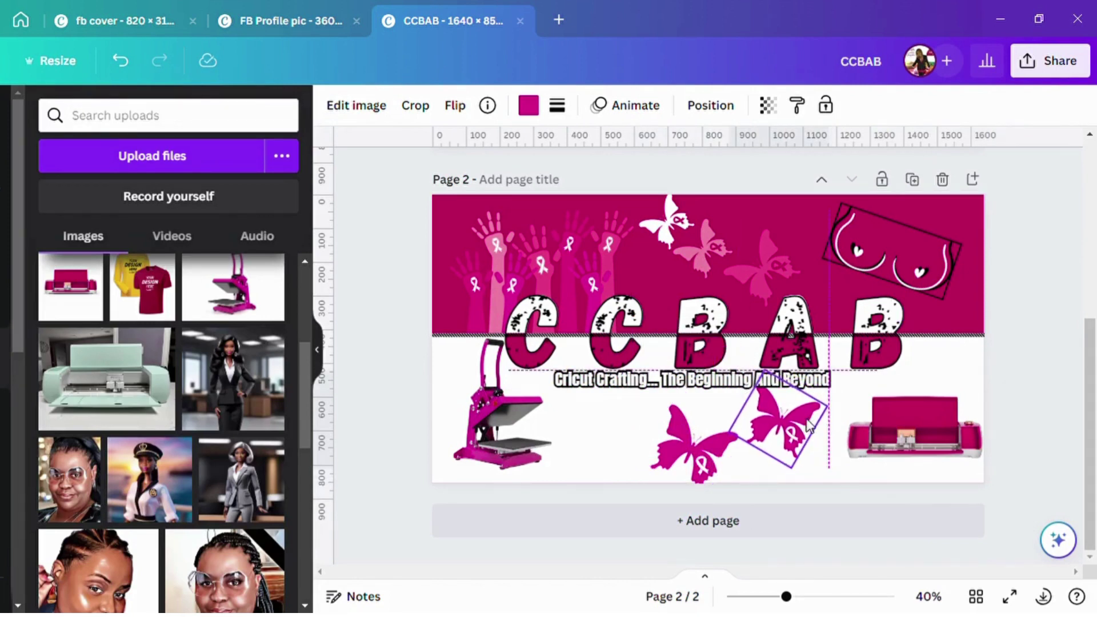
left_click_drag(812, 426, 810, 422)
Add the uploaded plain pink T-shirt photo to the cover and remove its background.
left_click(925, 421)
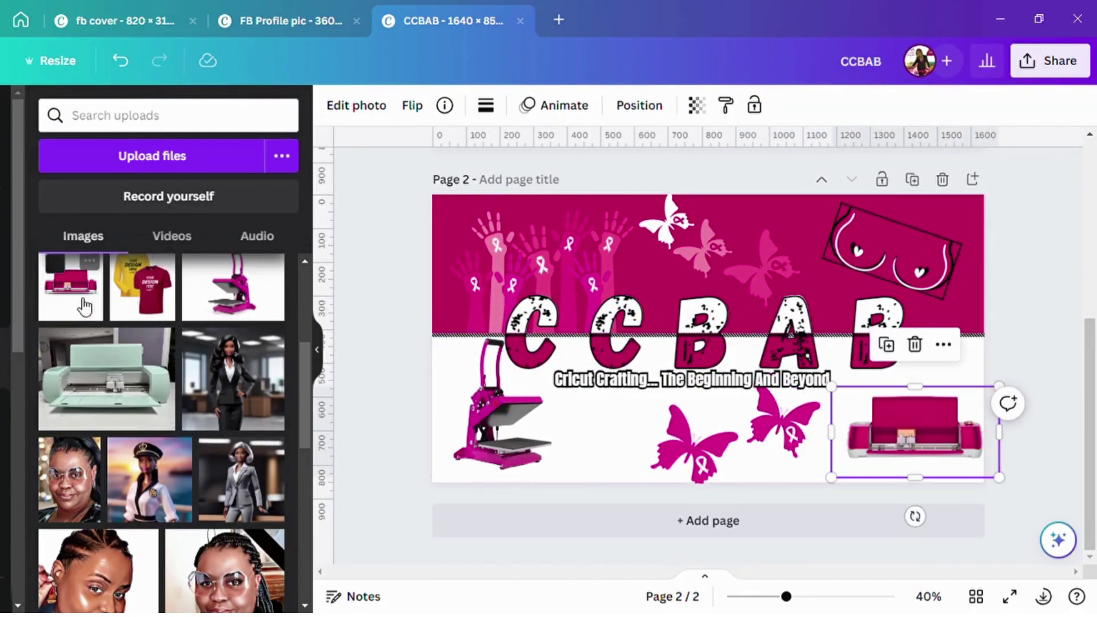
scroll(160, 329, "up", 3)
left_click(250, 360)
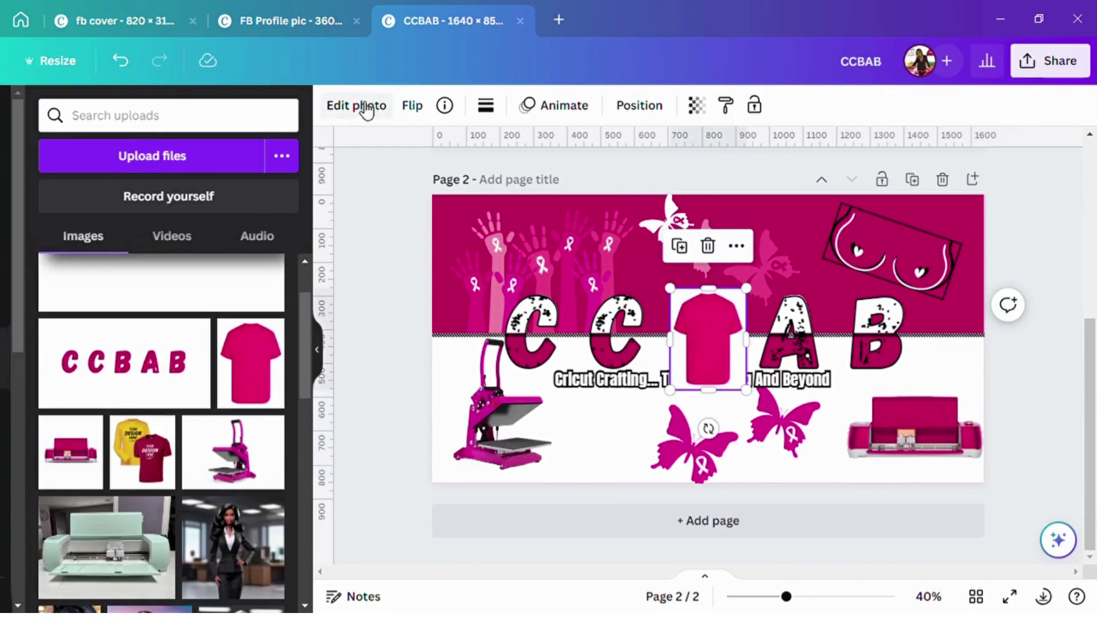
left_click(366, 106)
left_click(94, 240)
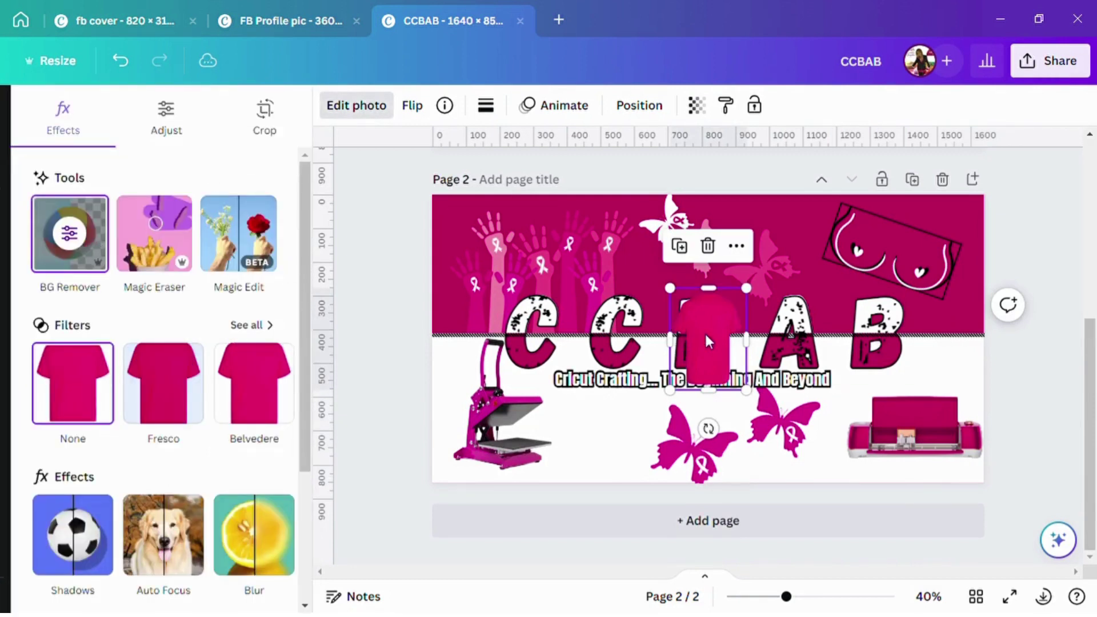
Place the T-shirt beside the heat press, shrink it slightly and layer it behind the press.
left_click_drag(709, 341, 560, 434)
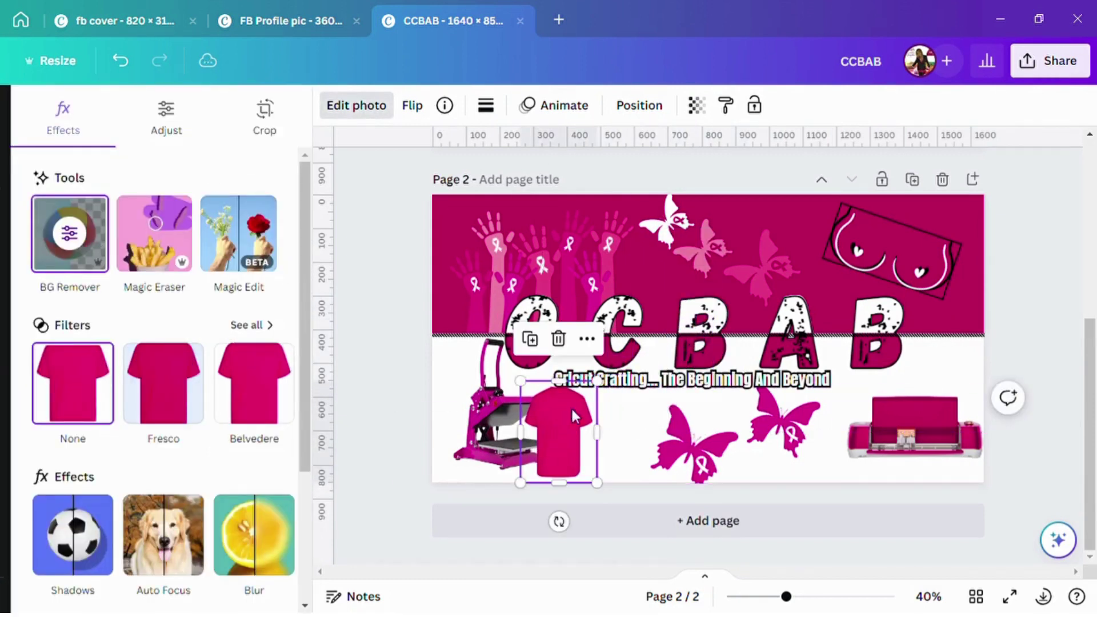
left_click_drag(603, 390, 589, 395)
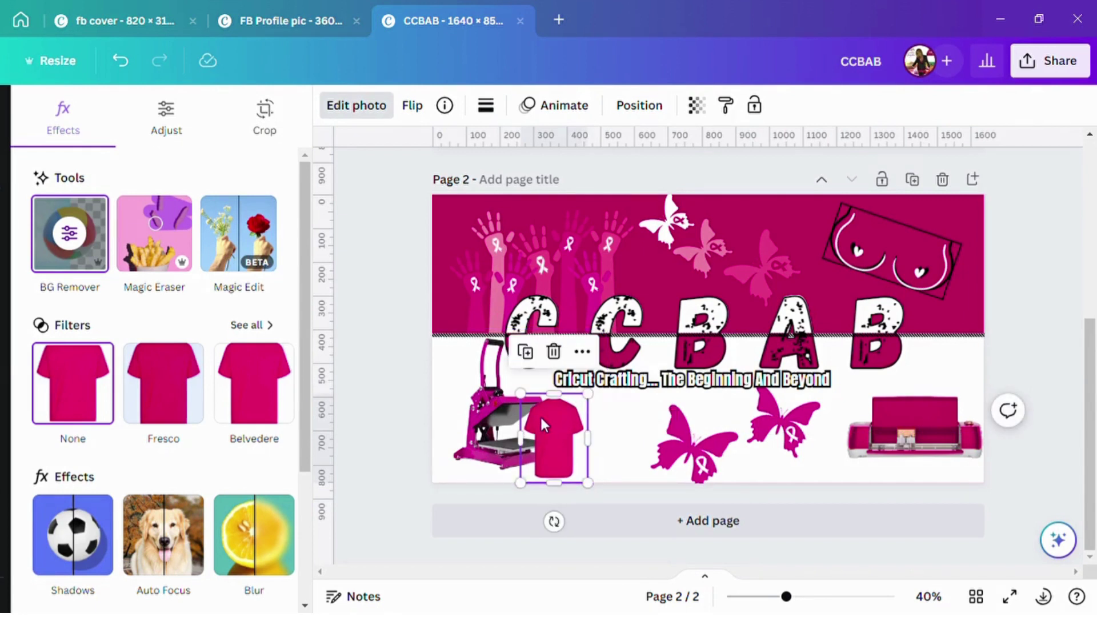
left_click(650, 117)
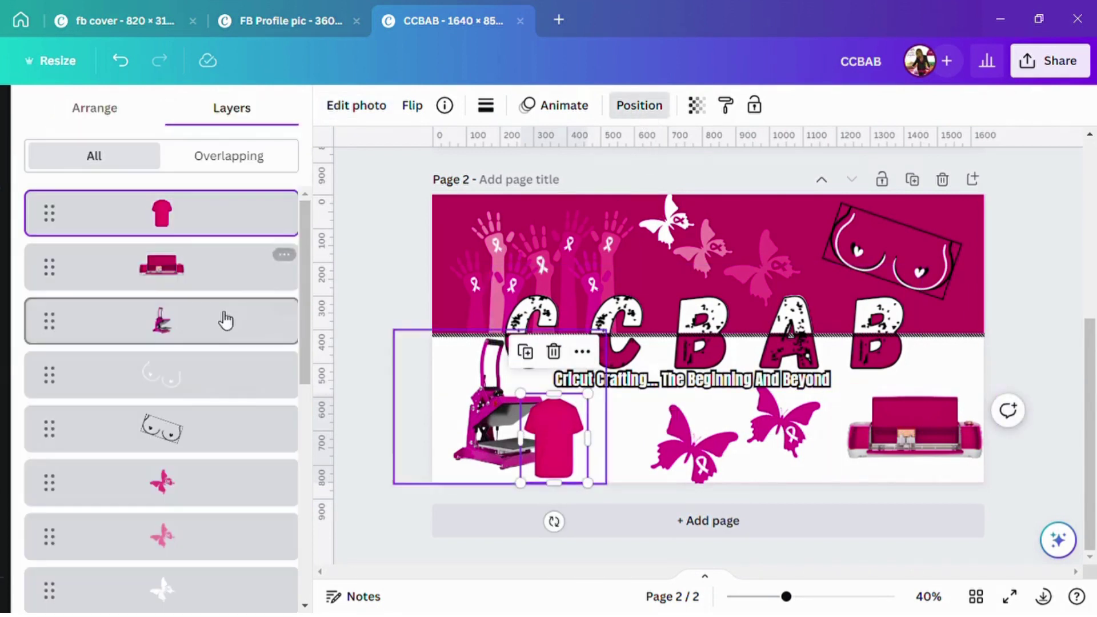
left_click_drag(204, 221, 204, 366)
Enlarge the T-shirt slightly, shift it right and move its layer directly below the tagline.
left_click_drag(569, 448, 578, 445)
left_click_drag(594, 384, 614, 388)
left_click_drag(236, 336, 240, 430)
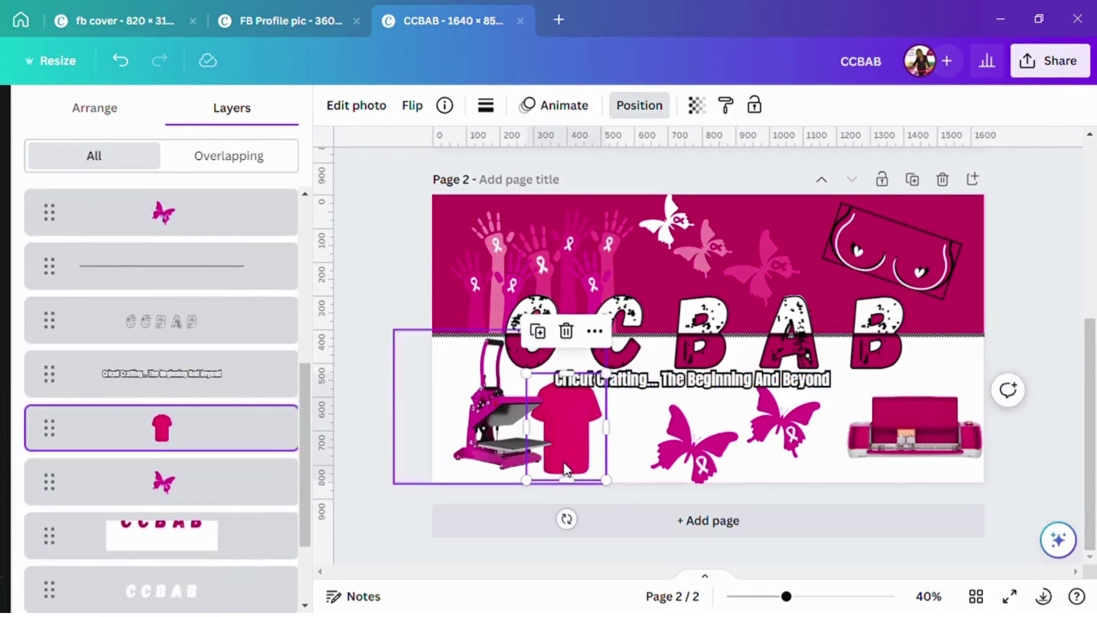
Move the pink T-shirt up slightly beside the heat press.
mouse_move(566, 471)
left_mouse_down()
mouse_move(556, 451)
mouse_move(566, 454)
left_mouse_up()
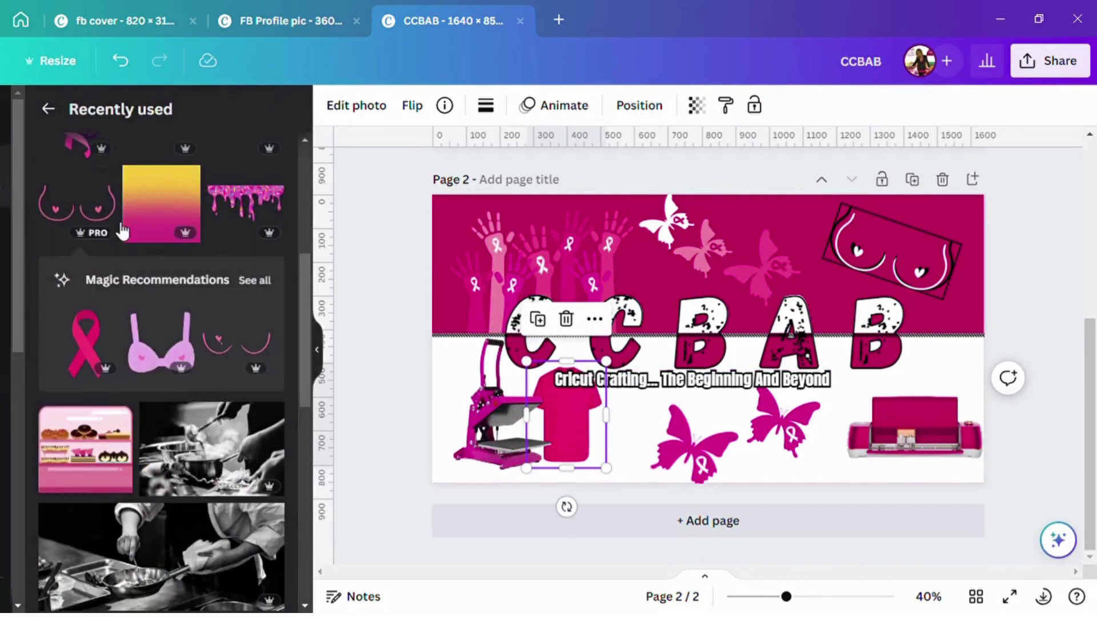
Add the recently used pink polka-dot tumbler graphic, place it at the Cricut machine's left edge and shrink it slightly.
scroll(76, 156, "up", 4)
left_click(166, 288)
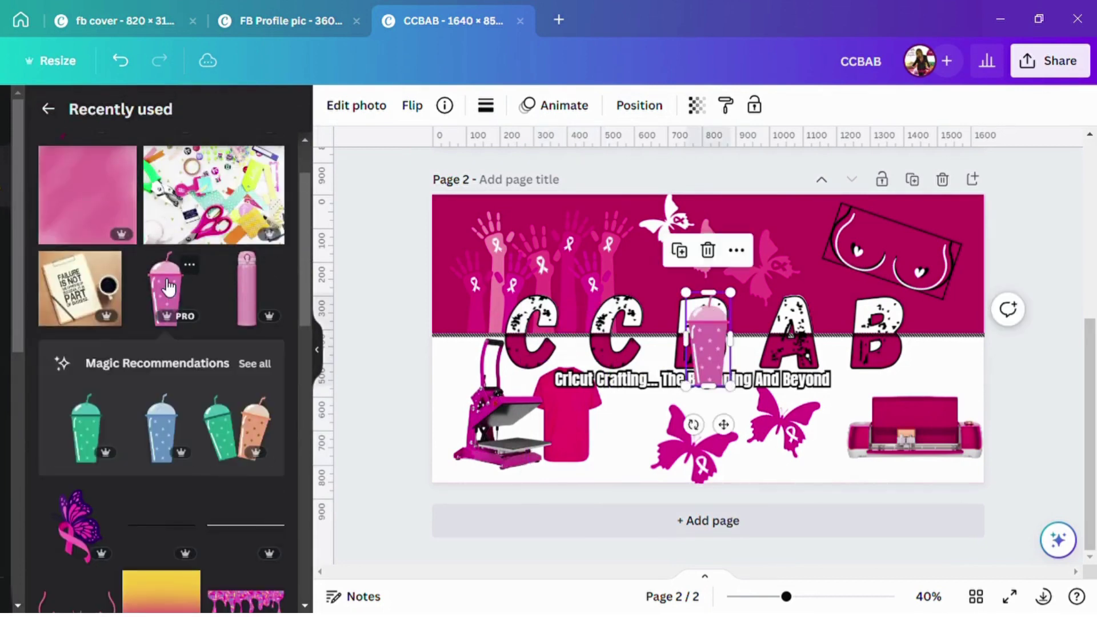
left_click_drag(712, 337, 850, 430)
left_click_drag(867, 387, 849, 415)
left_click(1030, 325)
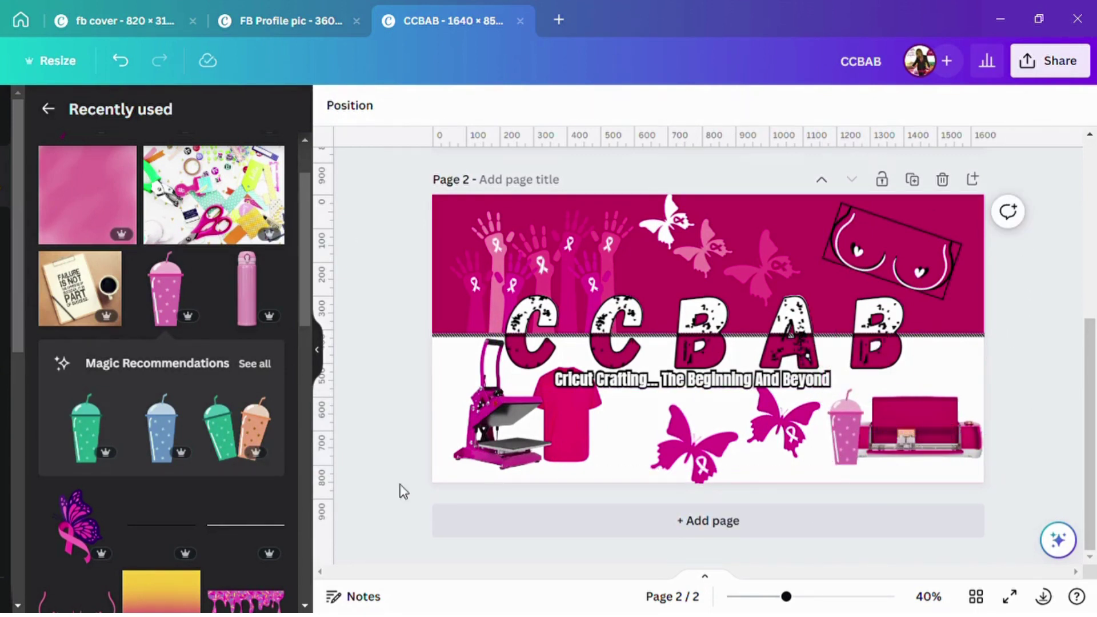
Download only page 2 of the design as a PNG at 1,640 × 856 px.
left_click(1086, 70)
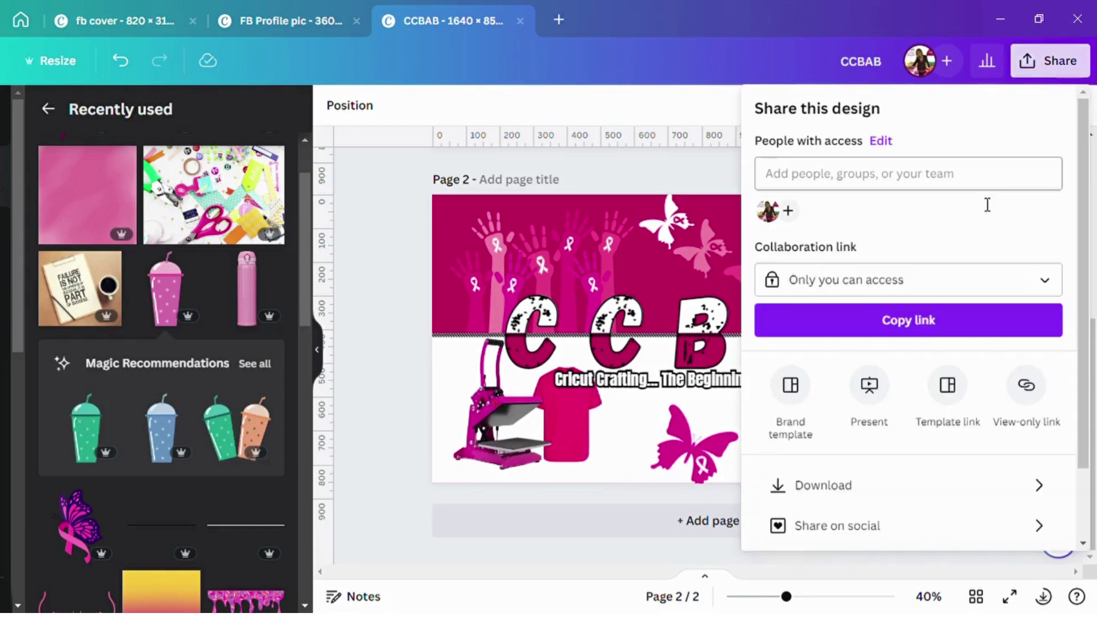
left_click(912, 490)
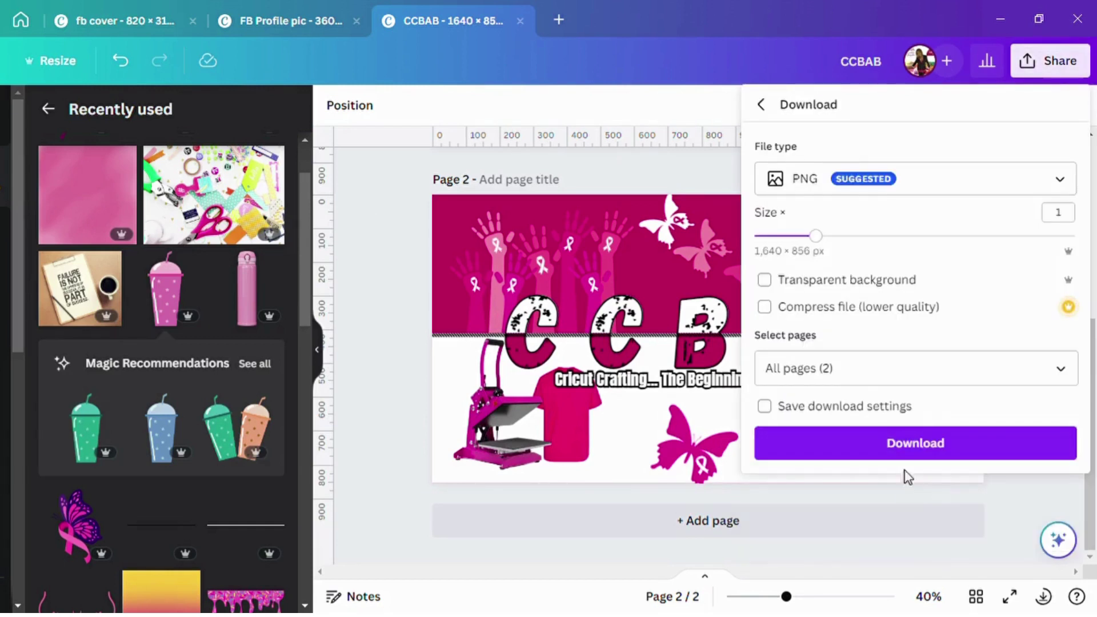
left_click(1055, 377)
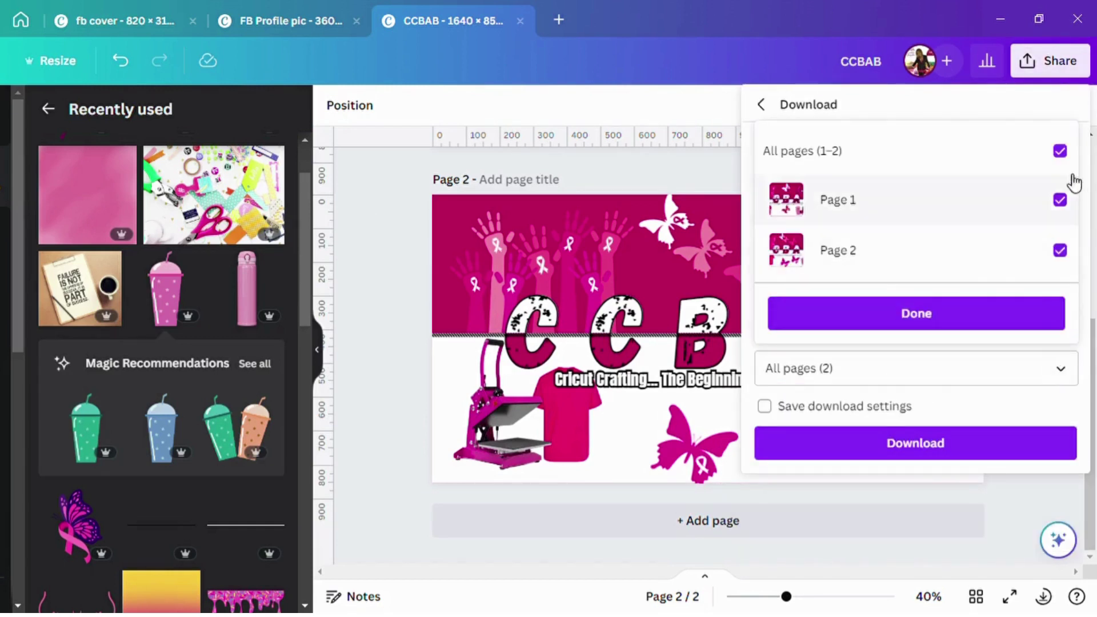
left_click(1060, 151)
left_click(1060, 251)
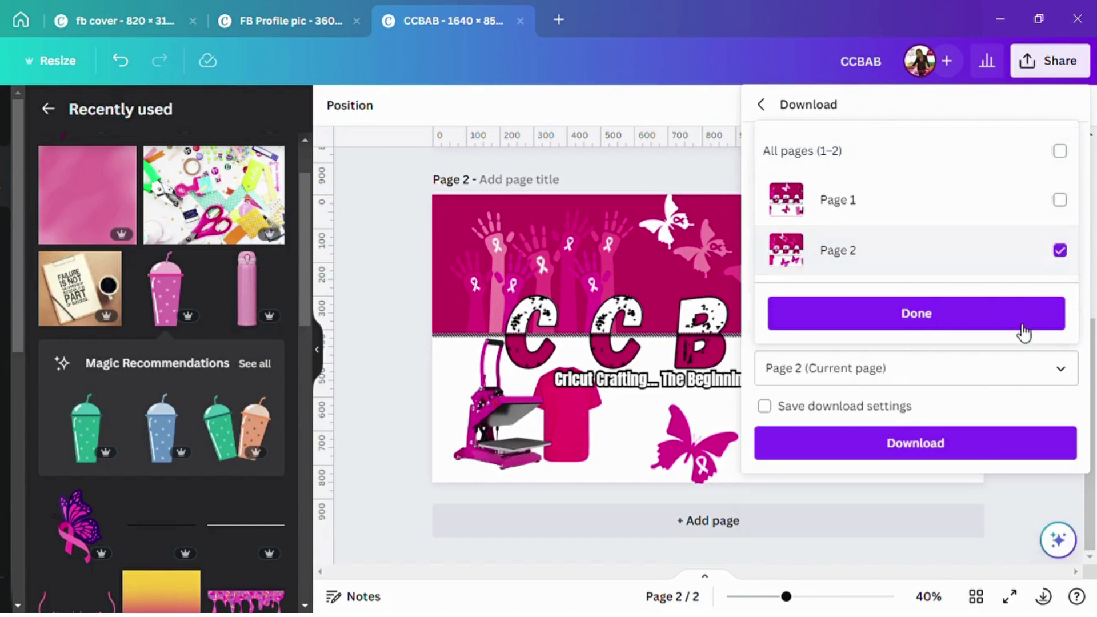
left_click(948, 455)
left_click(915, 444)
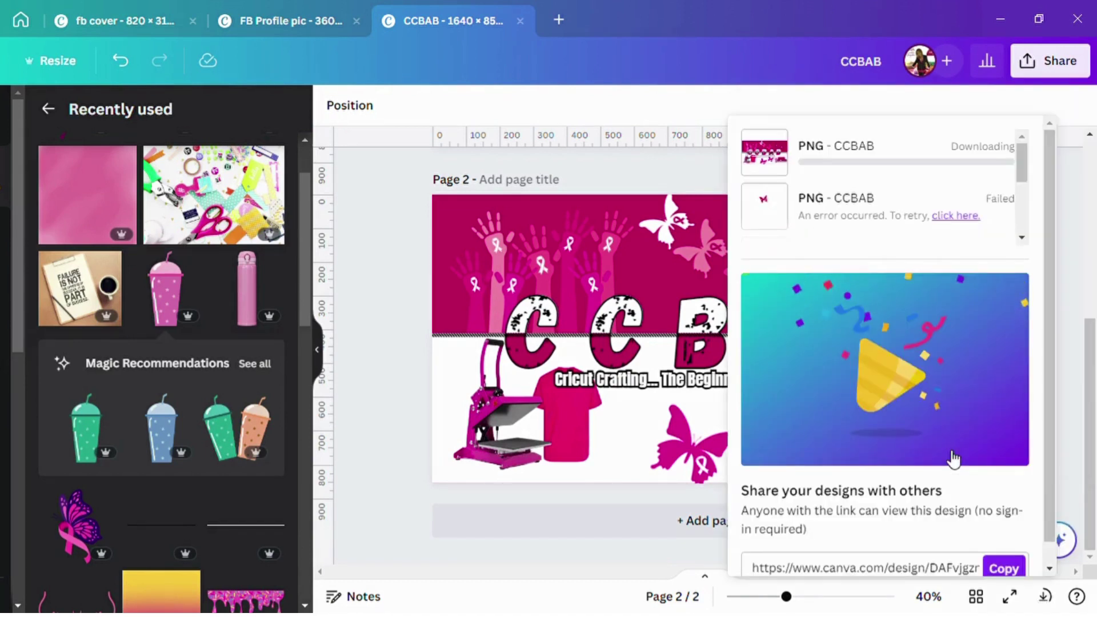